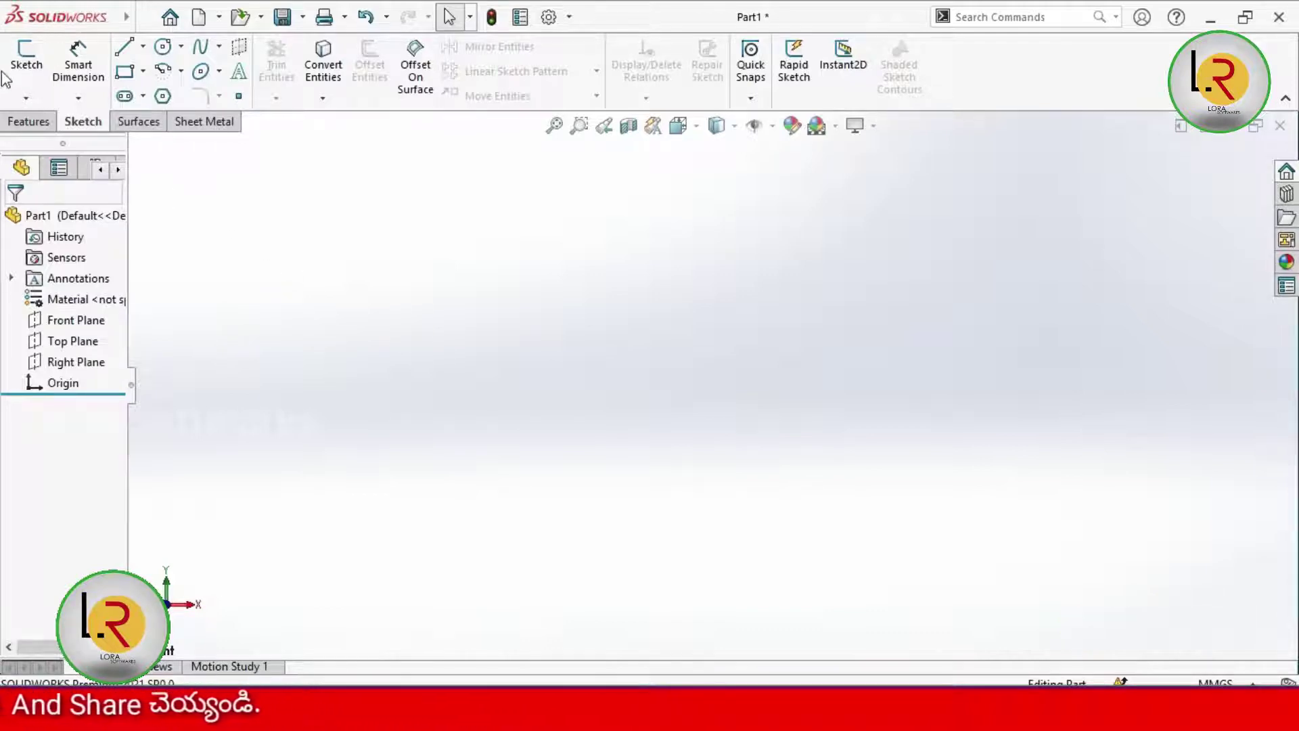
# - Start Sketch2 on the Front Plane, viewed straight on
pyautogui.click(28, 65)
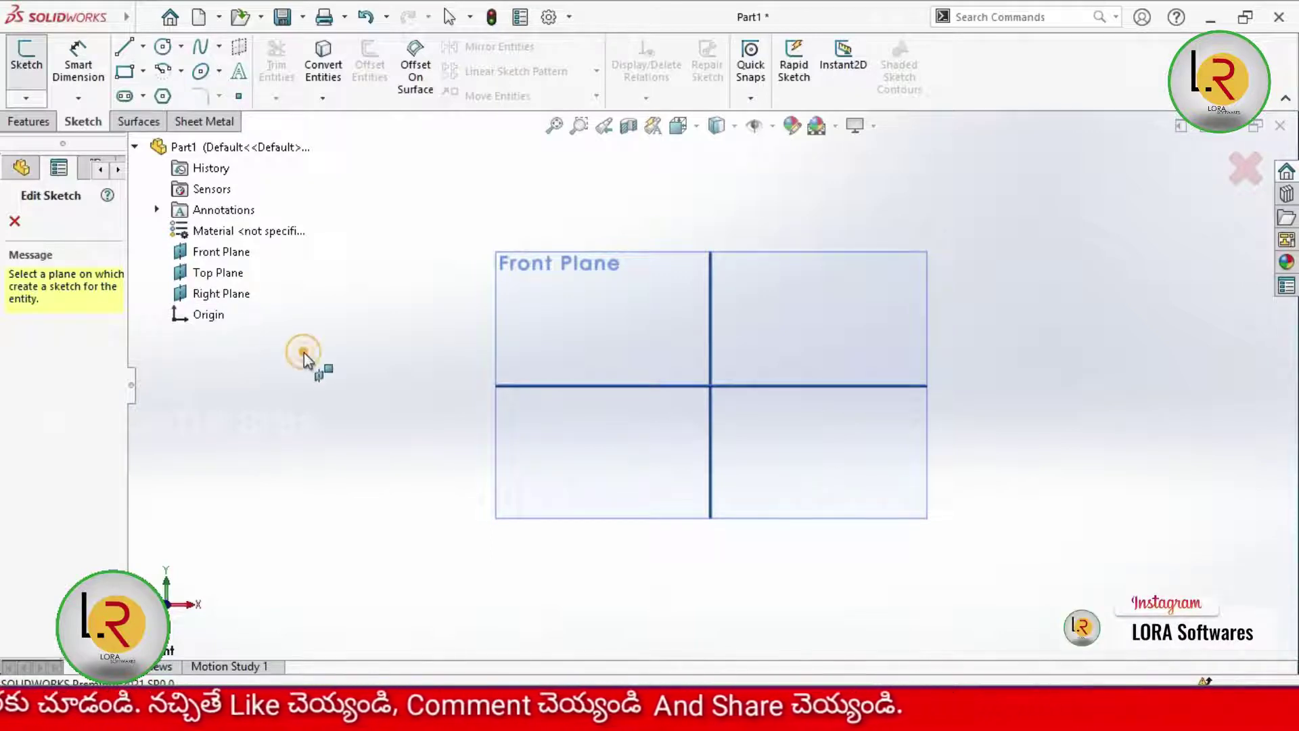
pyautogui.click(135, 146)
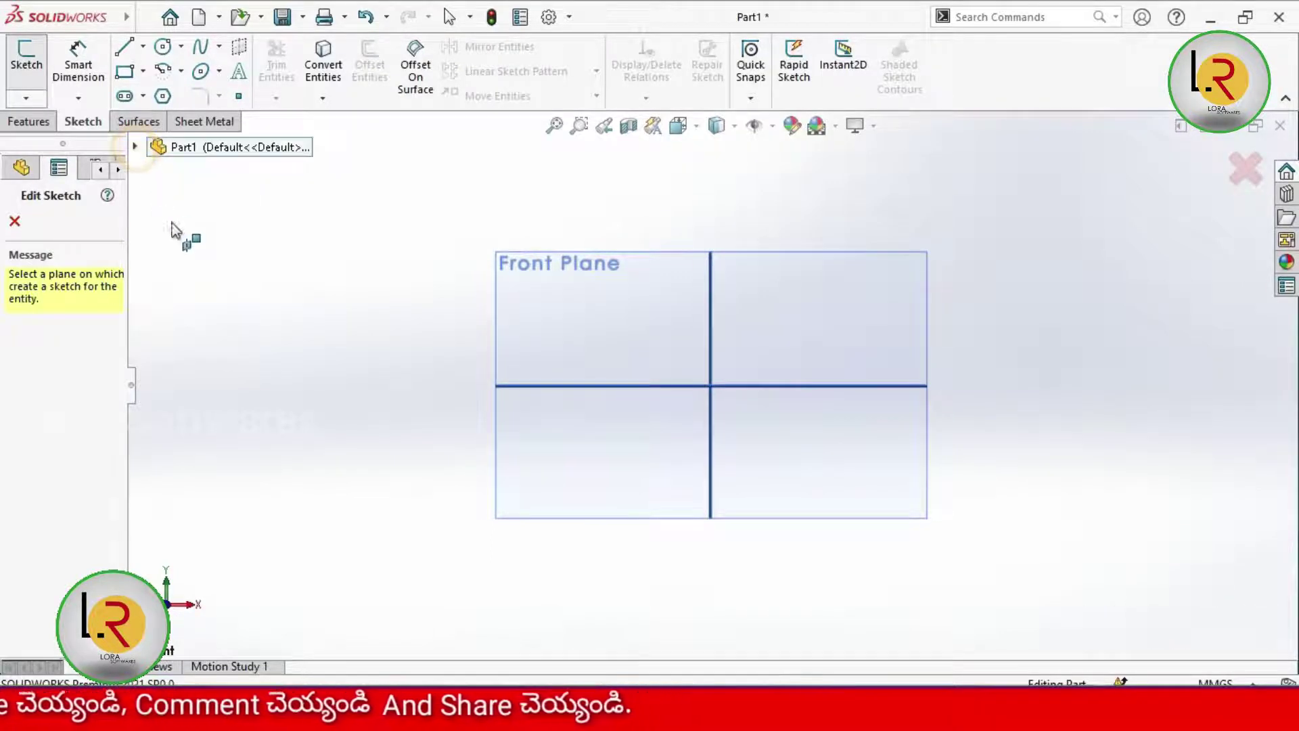
pyautogui.click(526, 295)
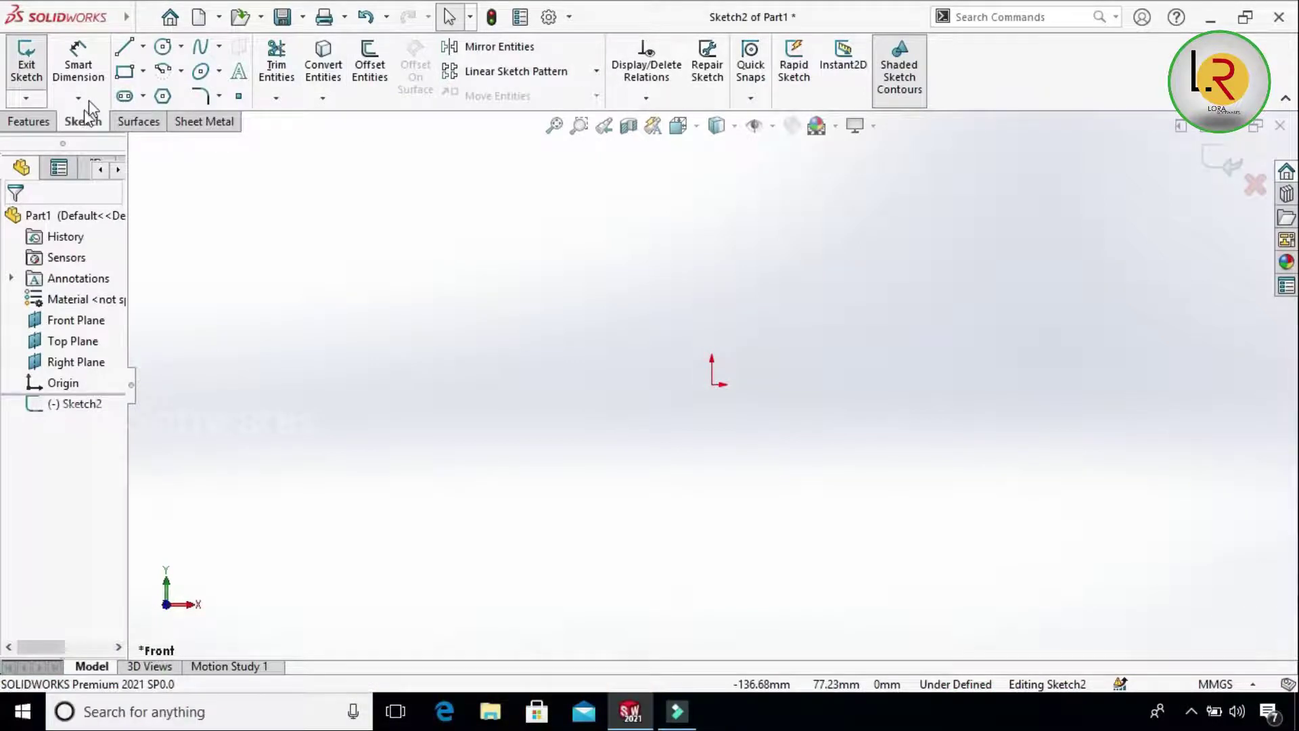
# - Choose plain Line from the Line, Centerline and Midpoint Line variants
pyautogui.click(144, 49)
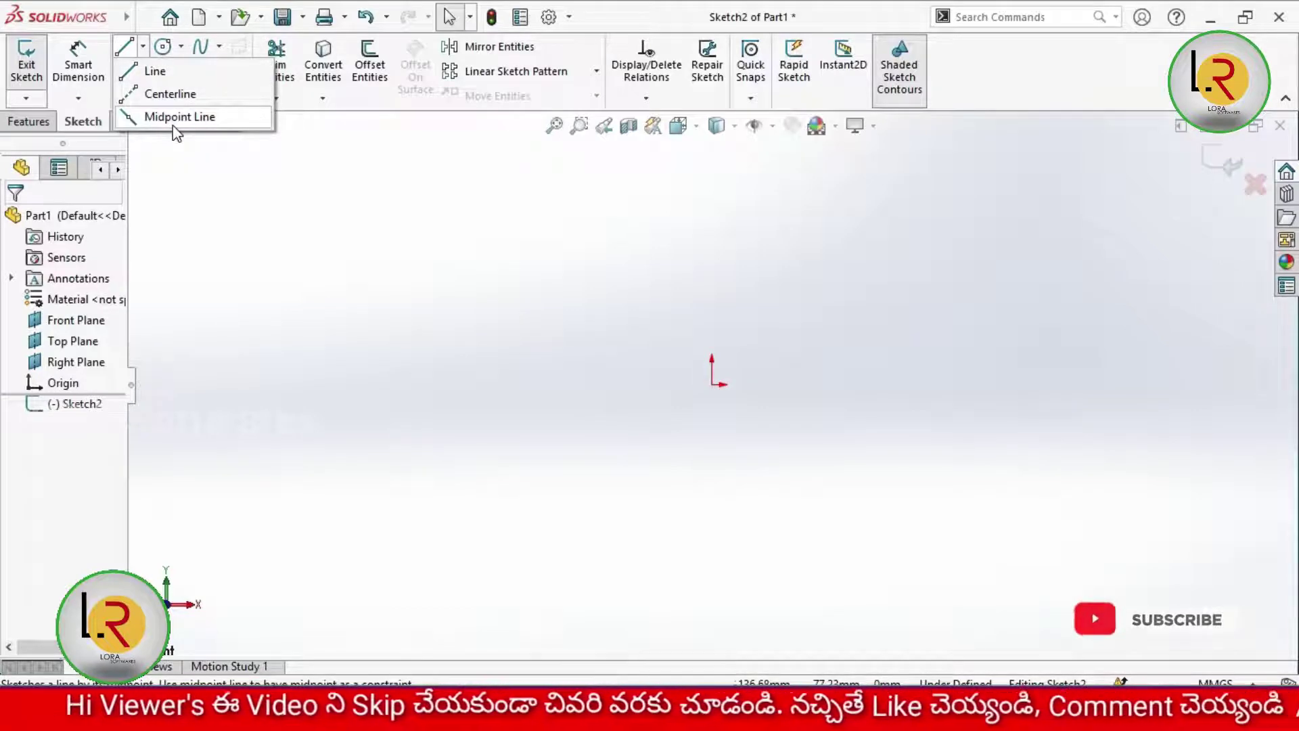
pyautogui.click(154, 72)
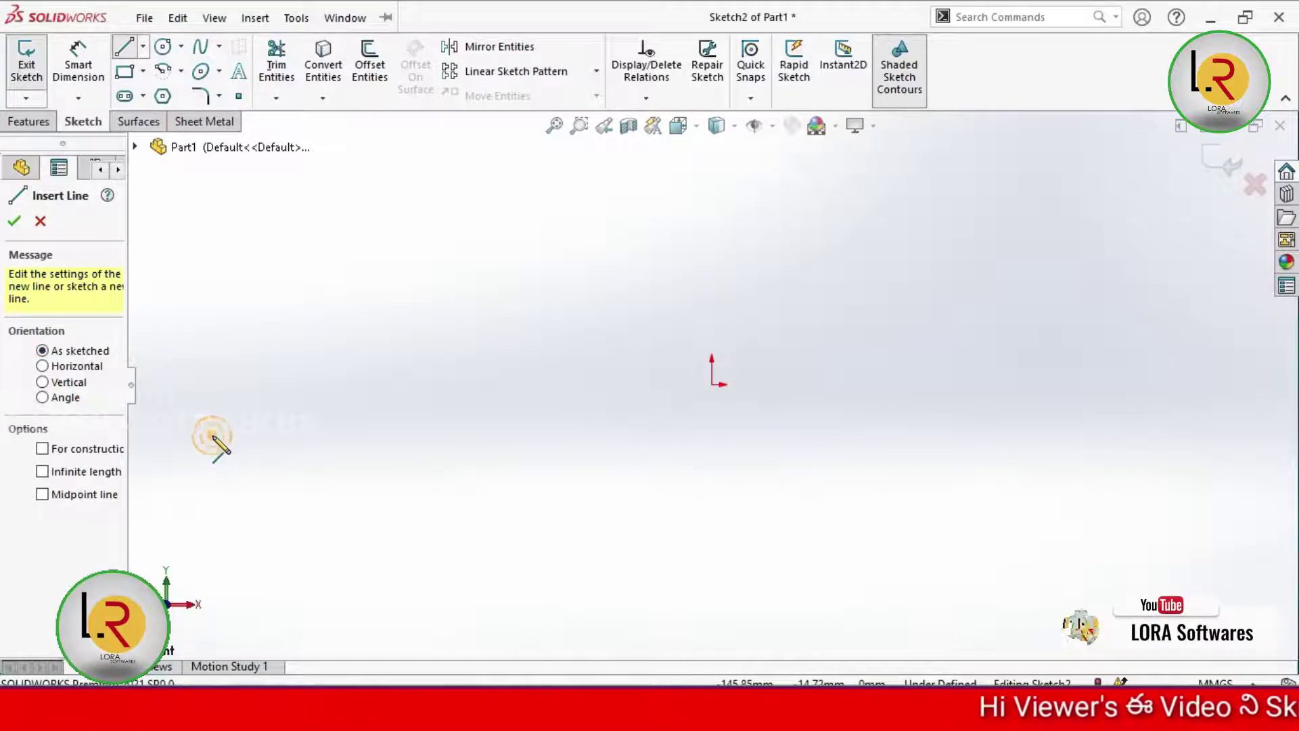
# - Draw one slanted line from the lower left up to the top centre
pyautogui.moveTo(212, 435); pyautogui.dragTo(595, 231)
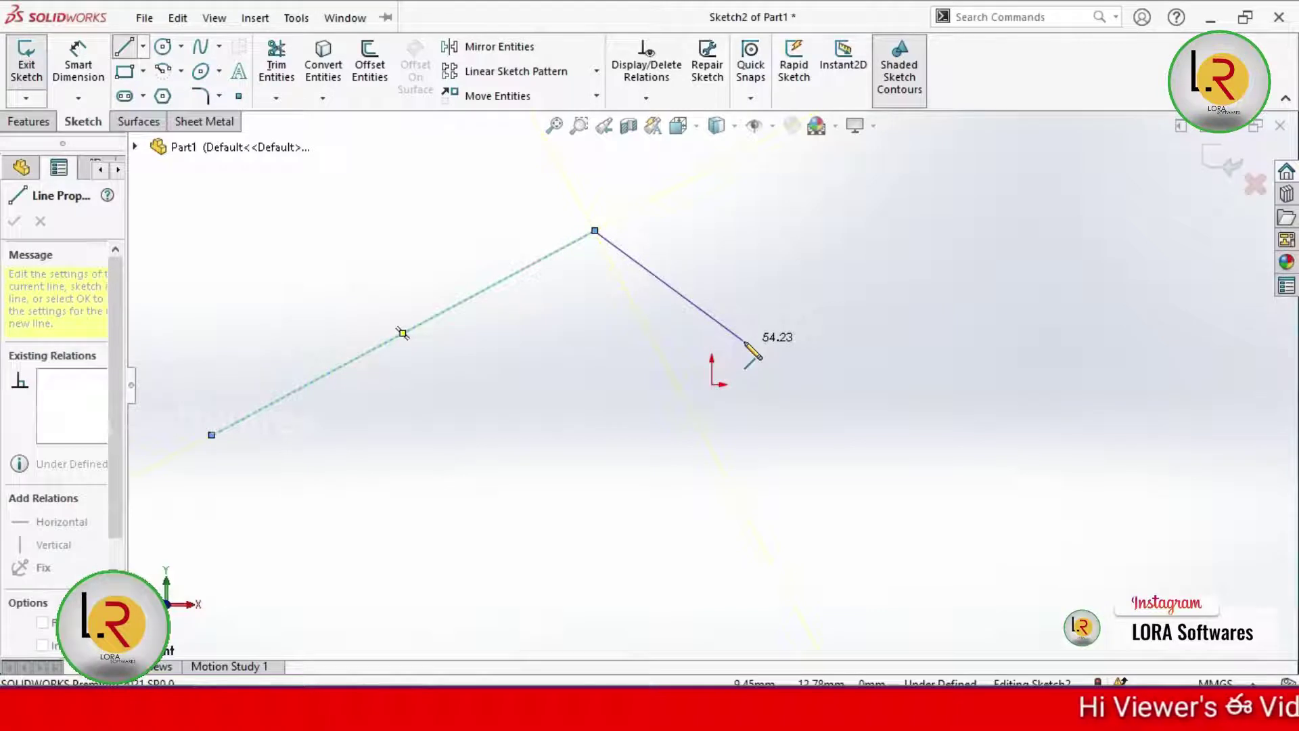
pyautogui.press('Escape')
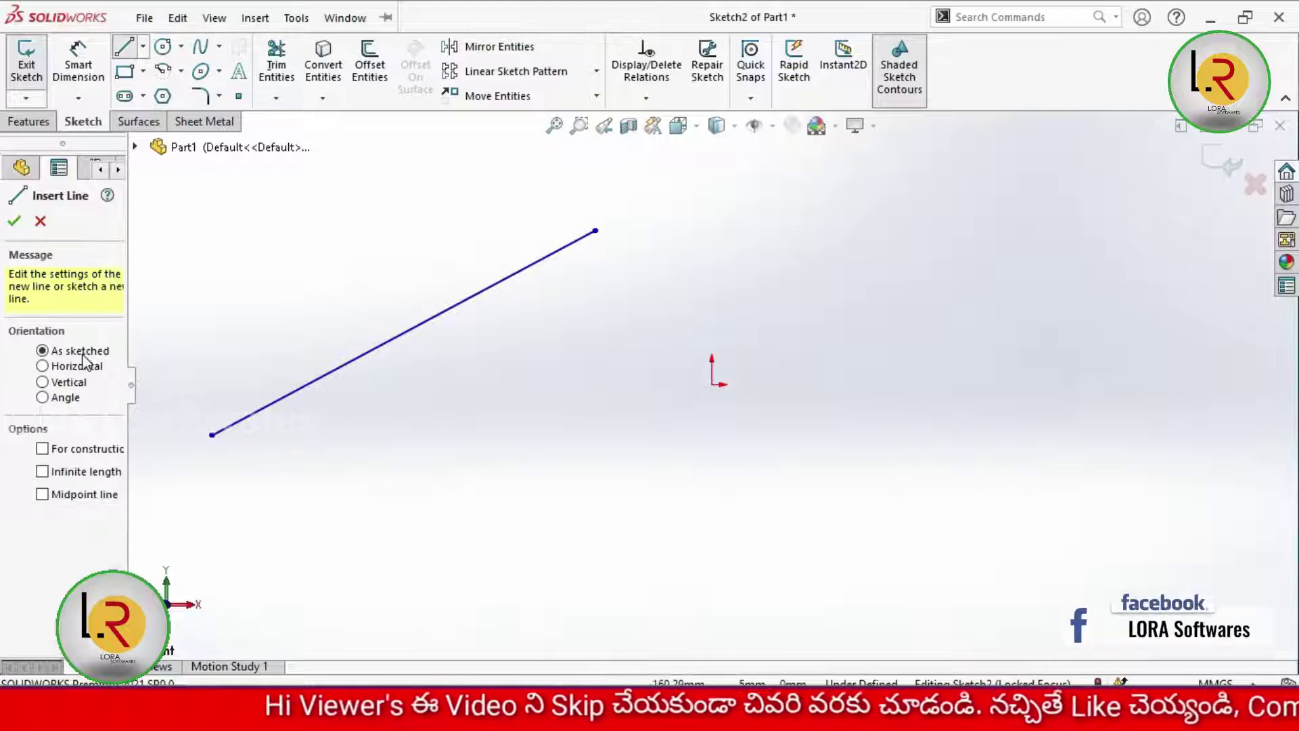
pyautogui.click(42, 366)
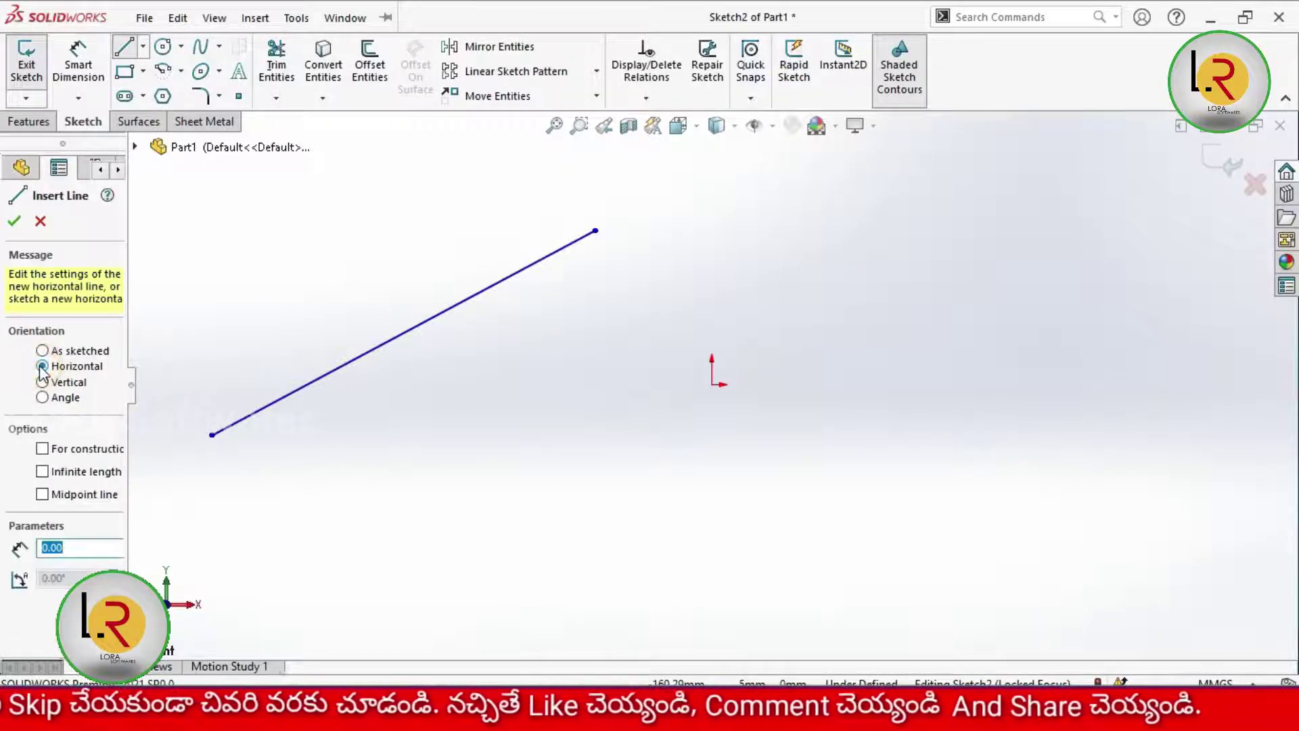
# - Draw a horizontal line below the origin and a tall vertical line at the right
pyautogui.click(382, 465)
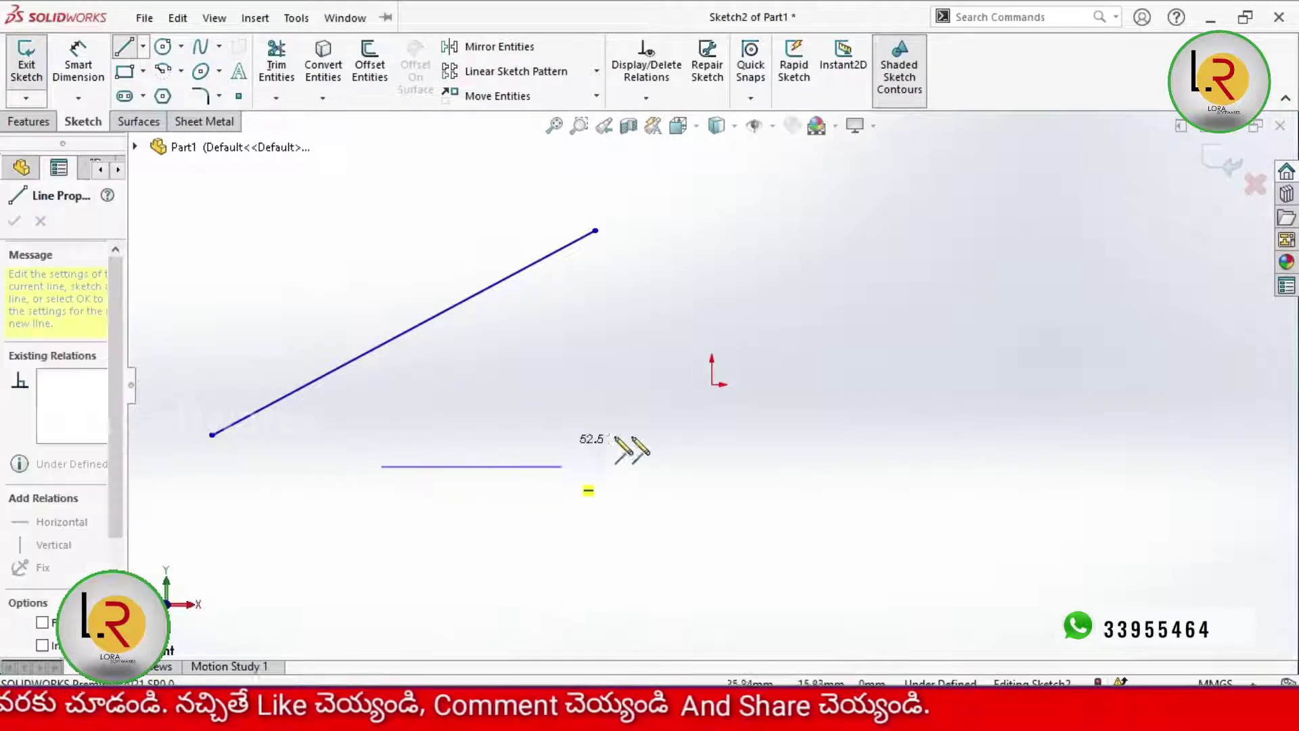
pyautogui.click(972, 439)
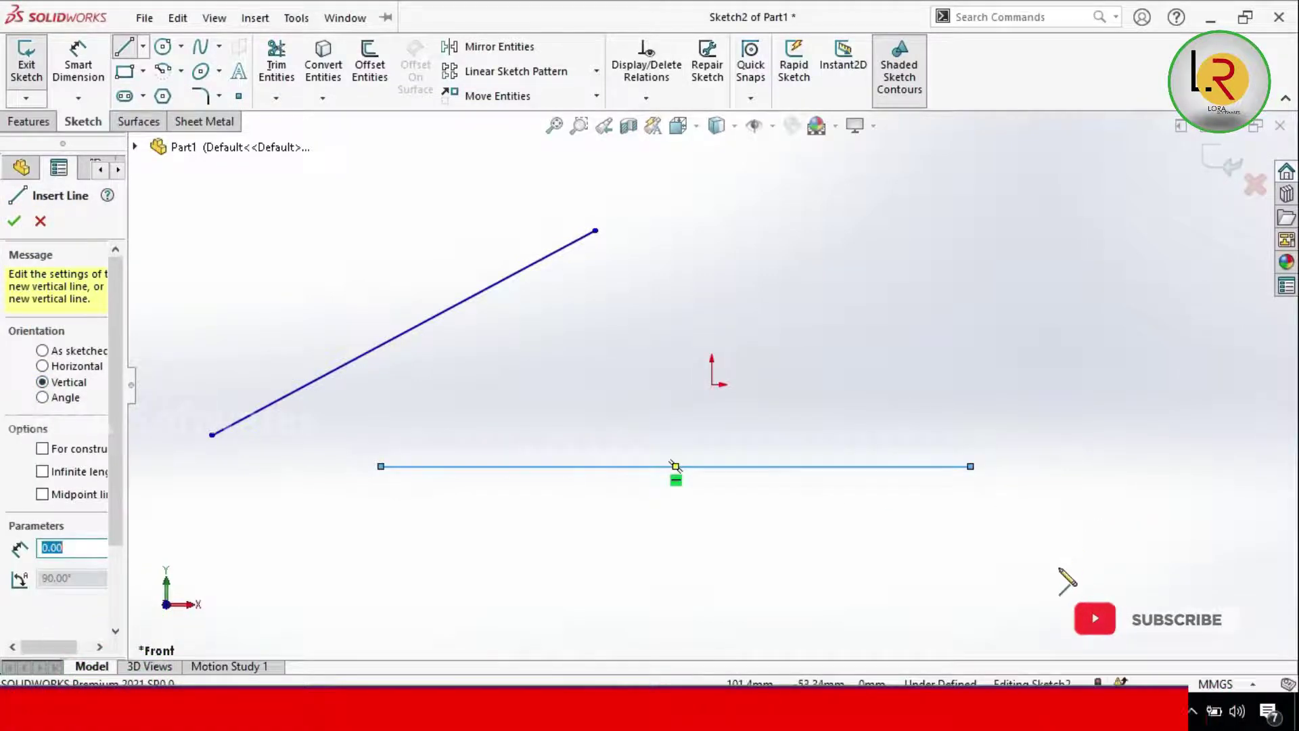
pyautogui.moveTo(1059, 568); pyautogui.dragTo(1059, 466)
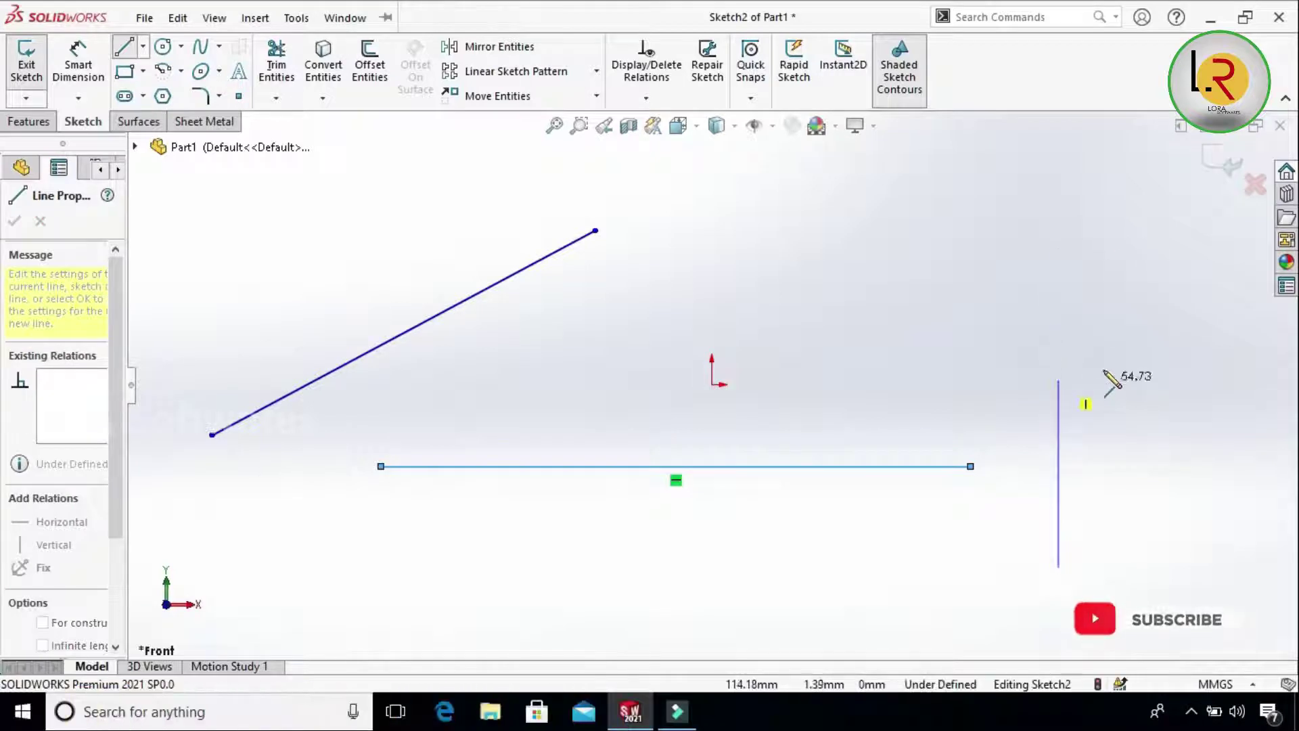
pyautogui.click(1111, 241)
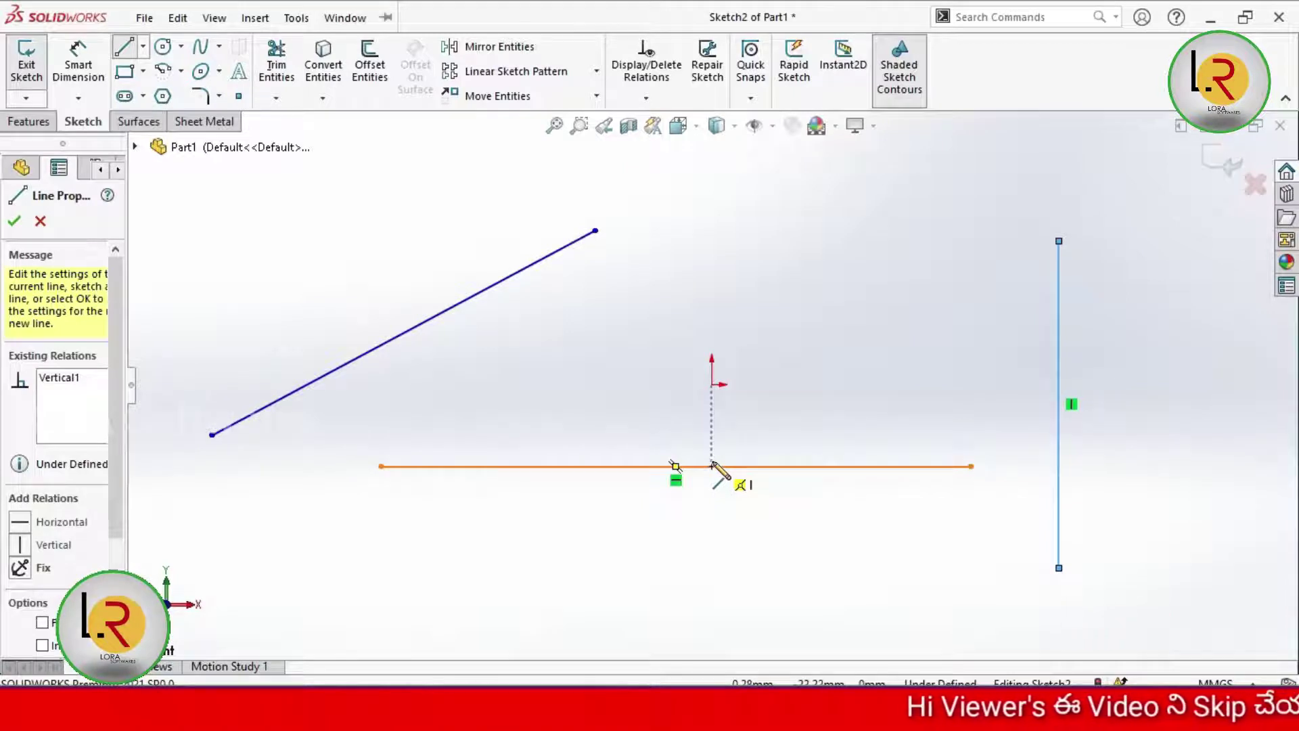
pyautogui.click(15, 221)
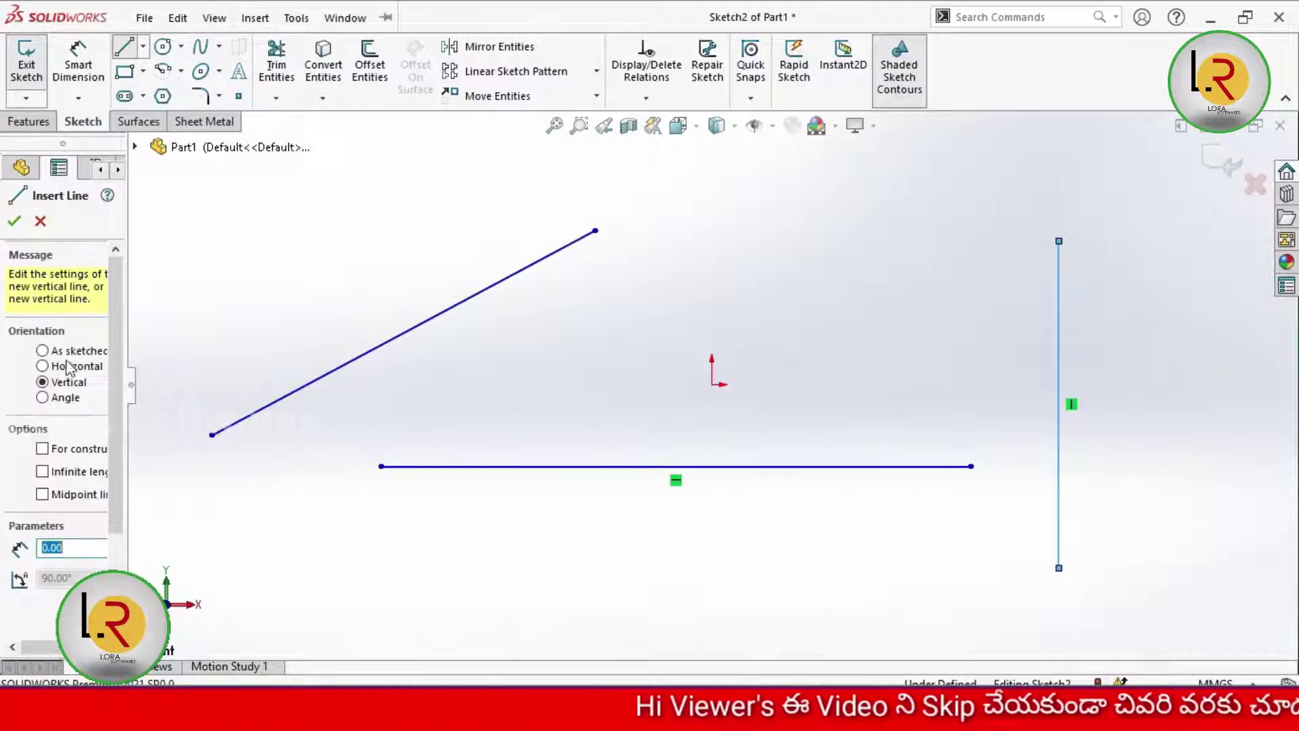
# - Draw a line fixed at 45° rising from just left of the origin
pyautogui.click(43, 399)
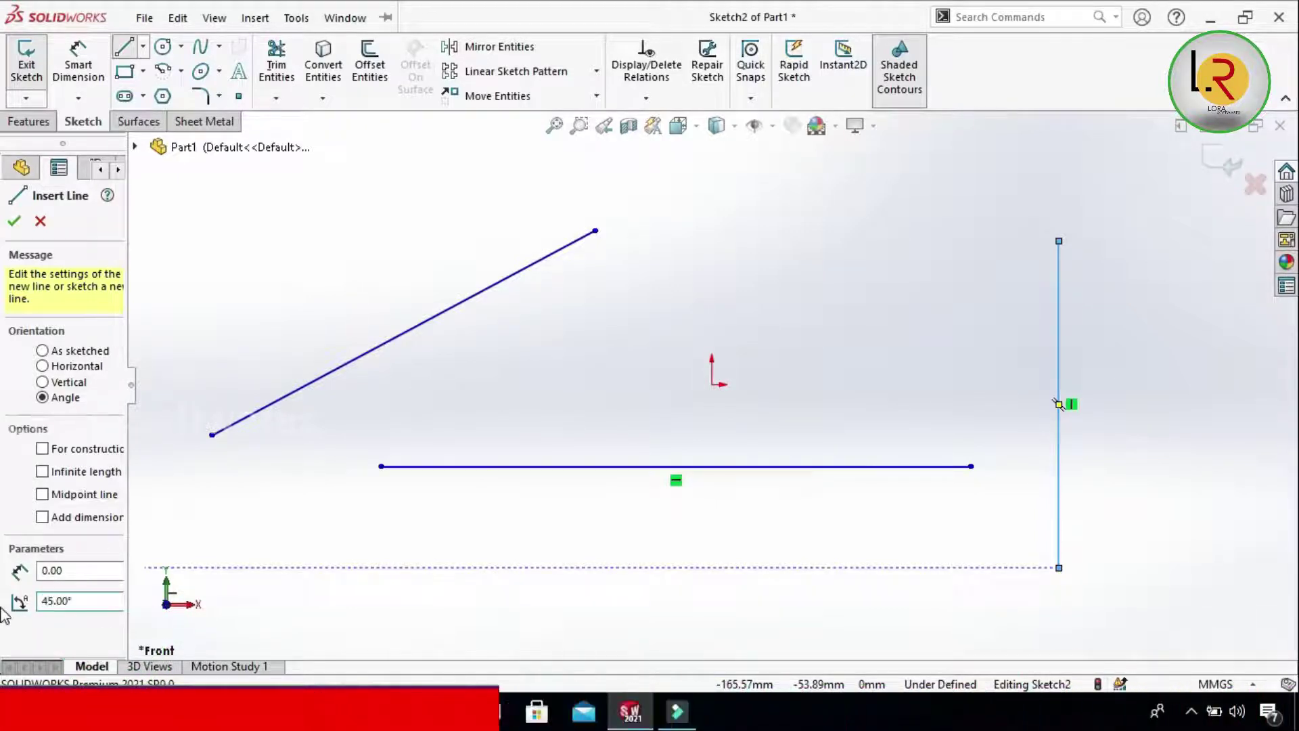
pyautogui.write('45')
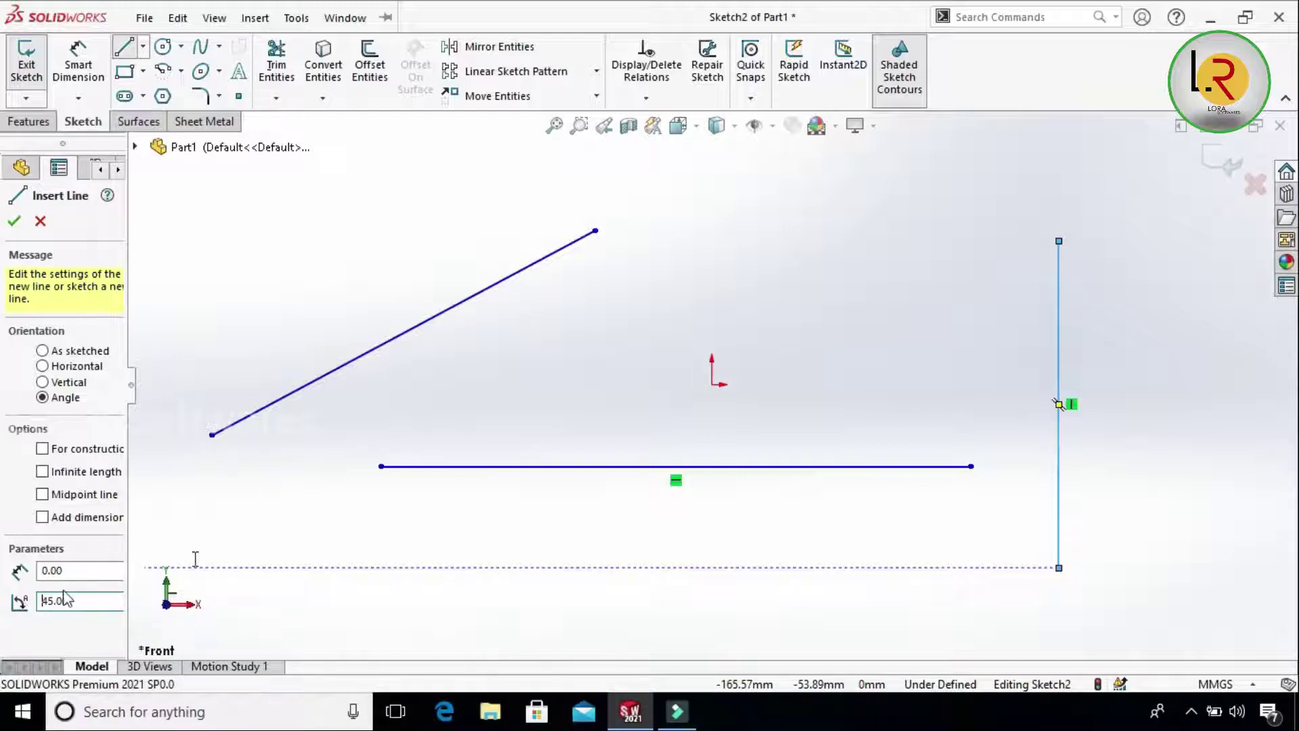
pyautogui.click(614, 385)
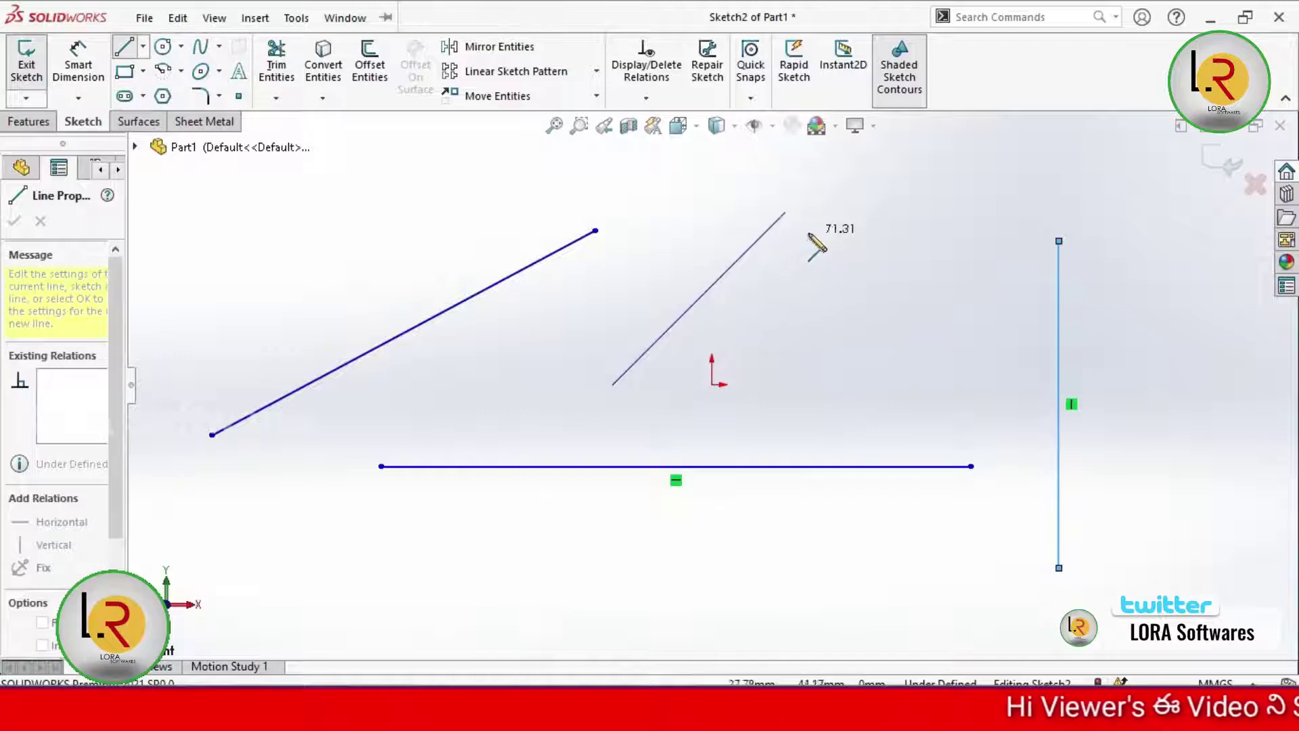
pyautogui.doubleClick(792, 206)
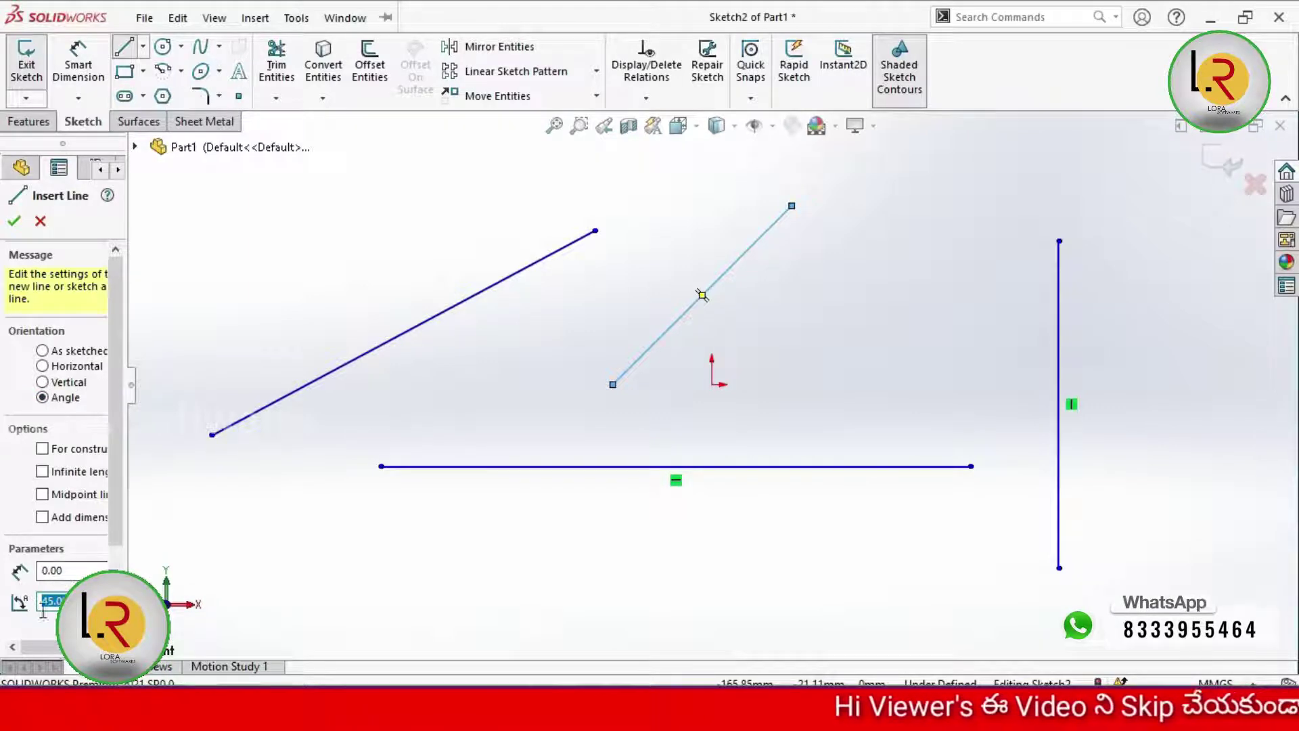
# - Place a 50 mm horizontal line at the lower left, below the longer horizontal line
pyautogui.click(43, 366)
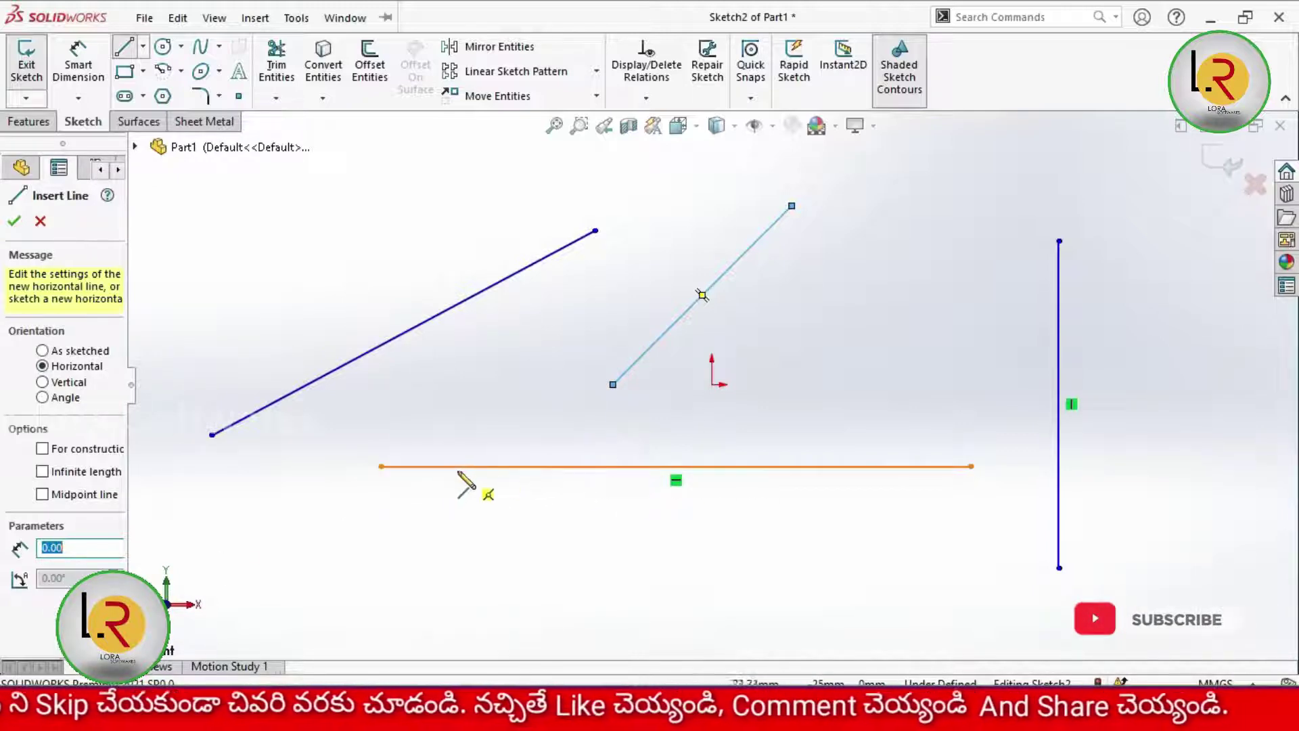
pyautogui.click(43, 382)
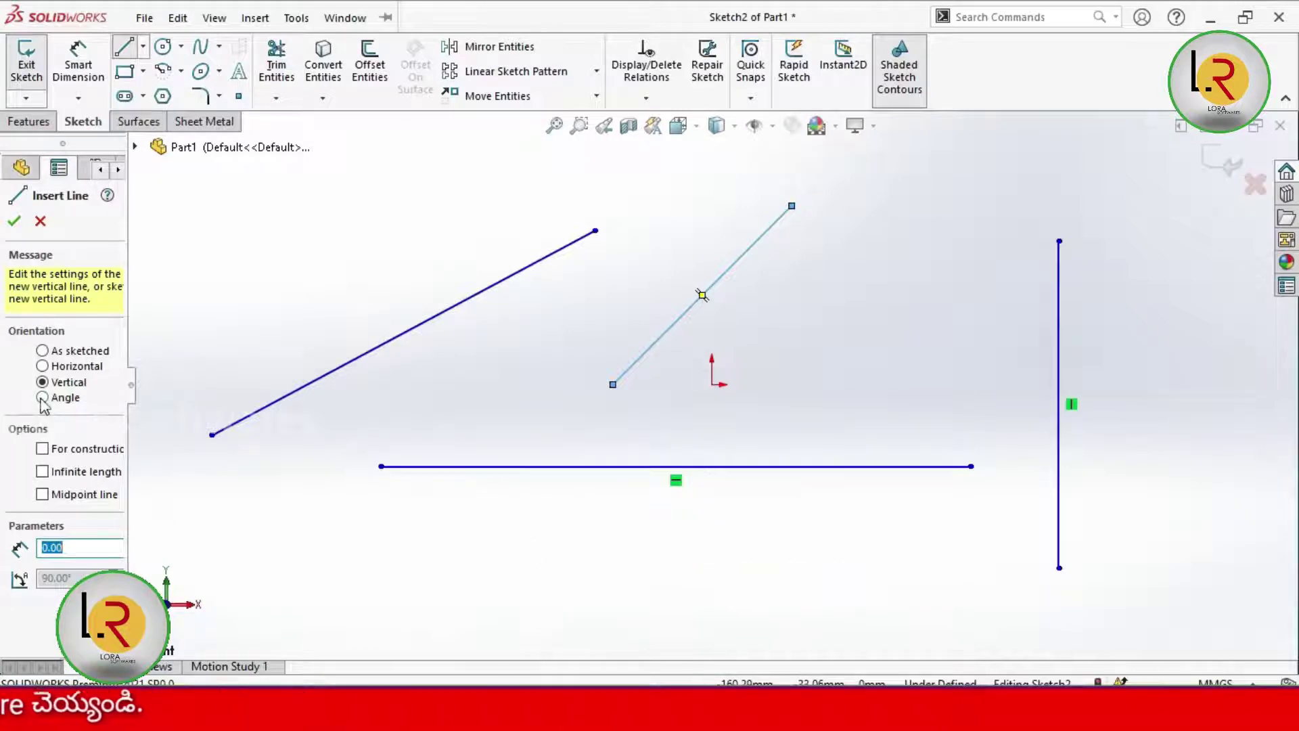
pyautogui.click(42, 398)
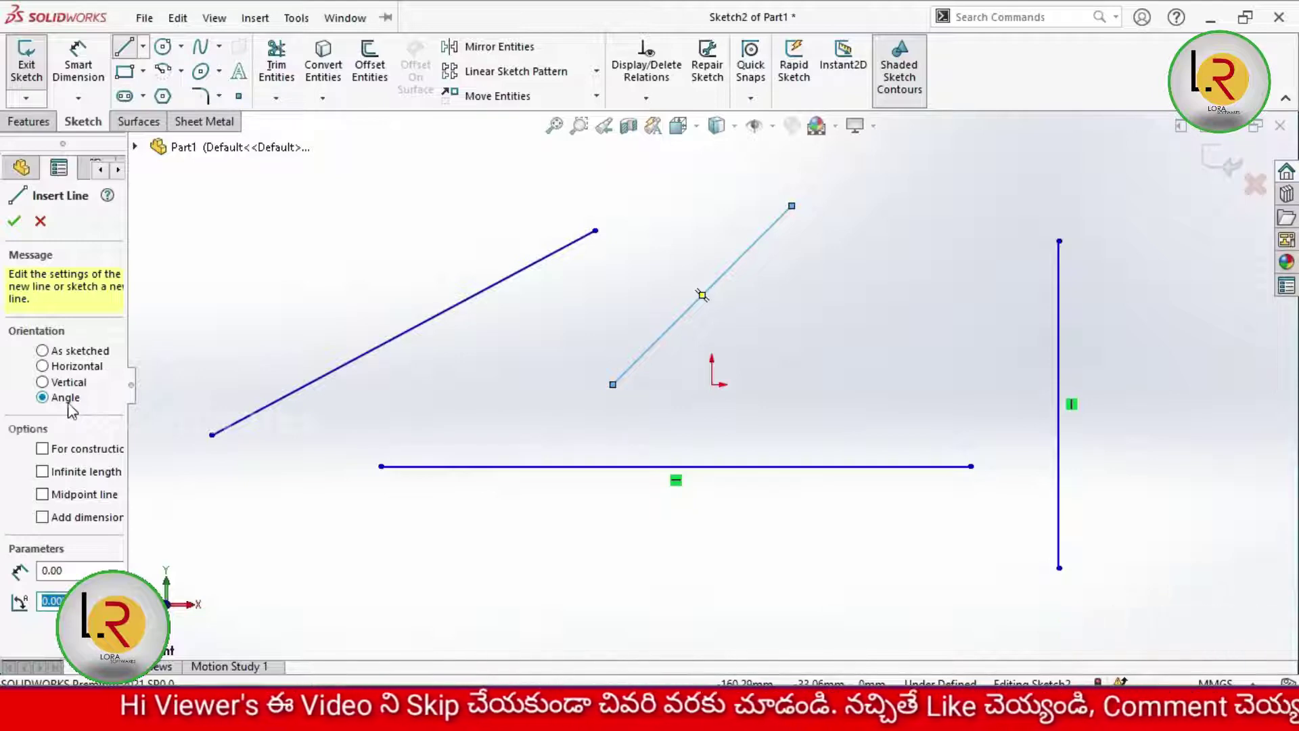
pyautogui.click(42, 366)
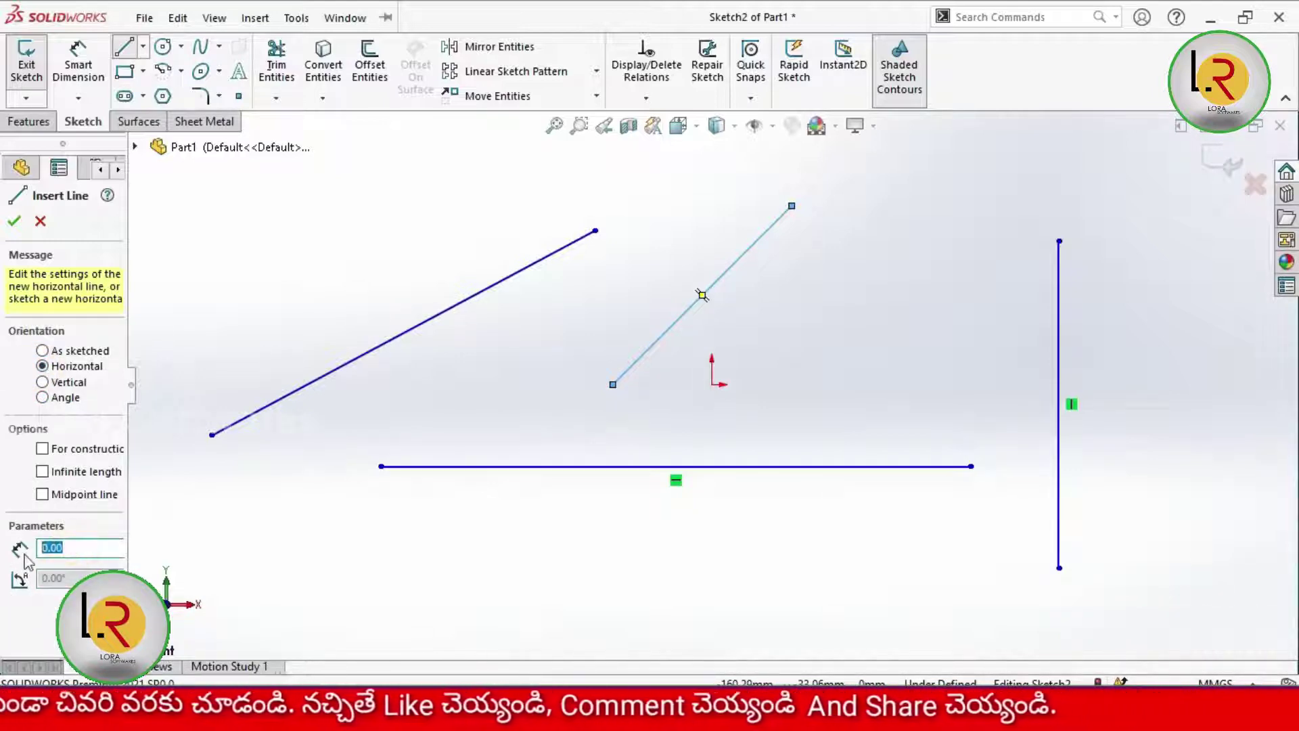
pyautogui.write('50')
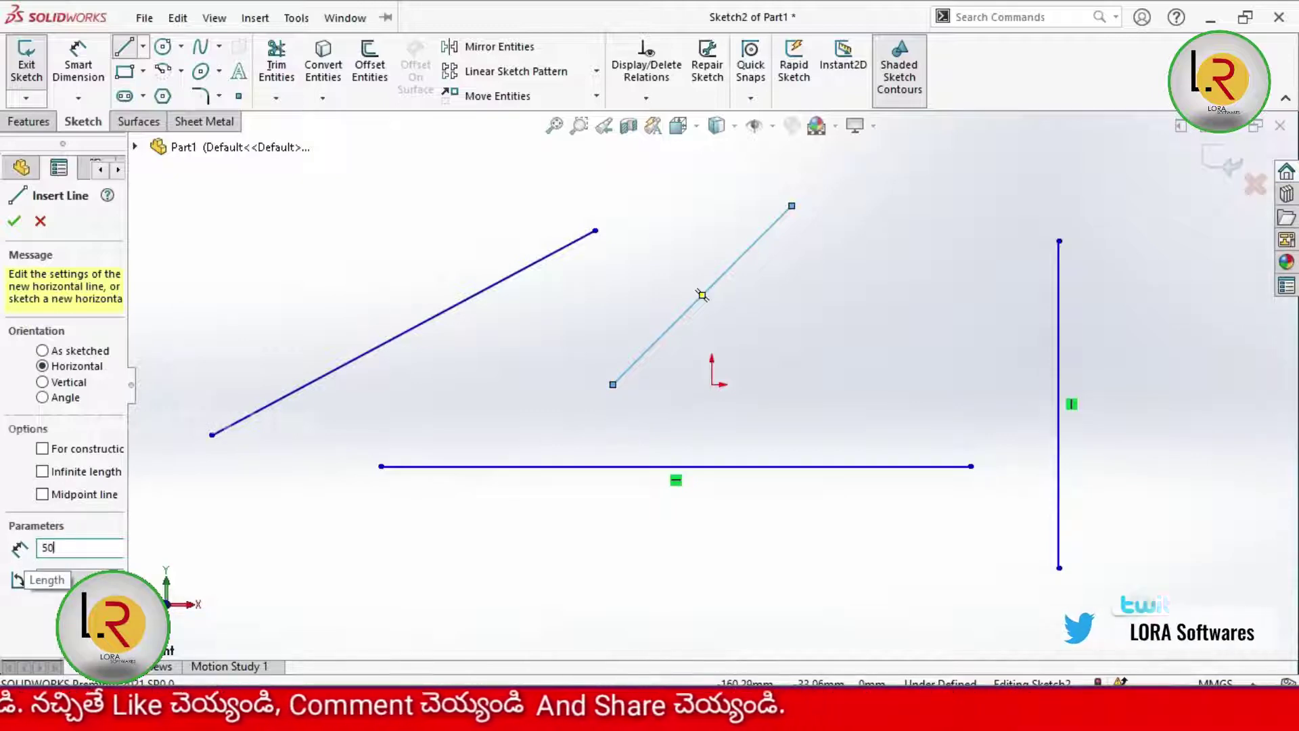
pyautogui.press('Return')
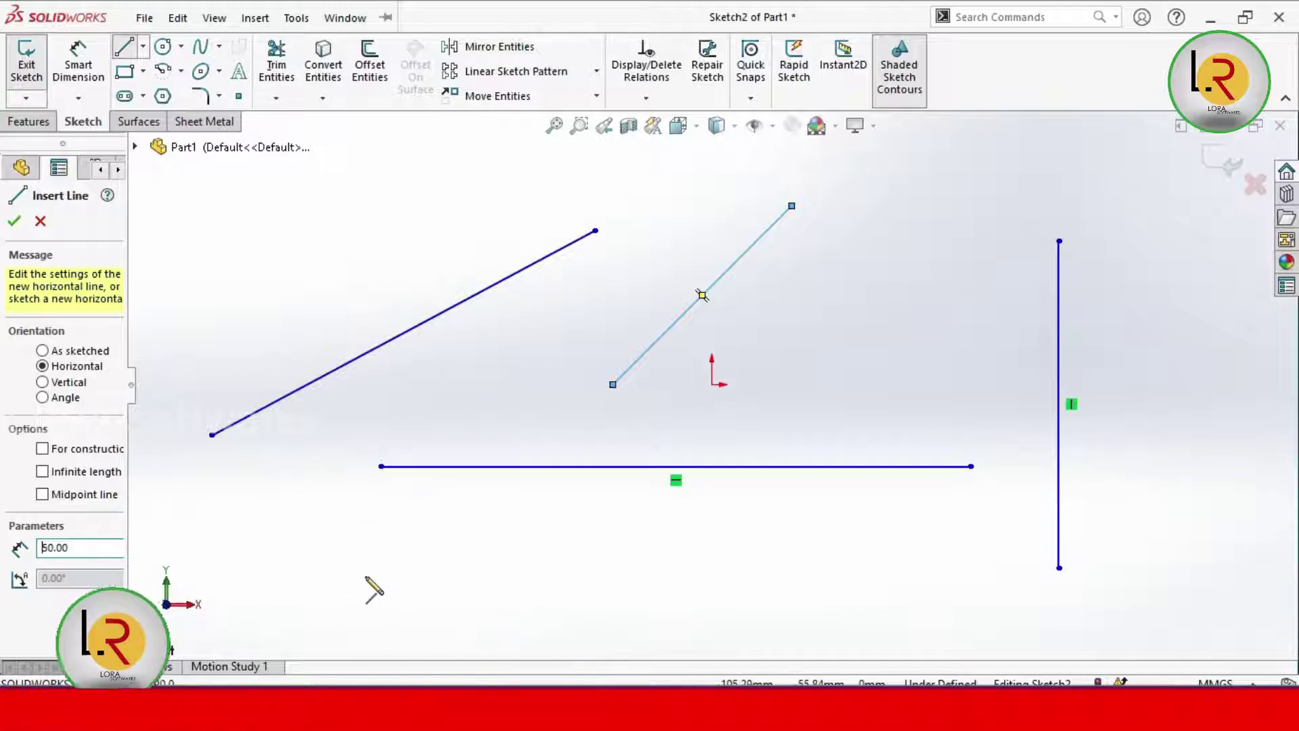
pyautogui.click(394, 561)
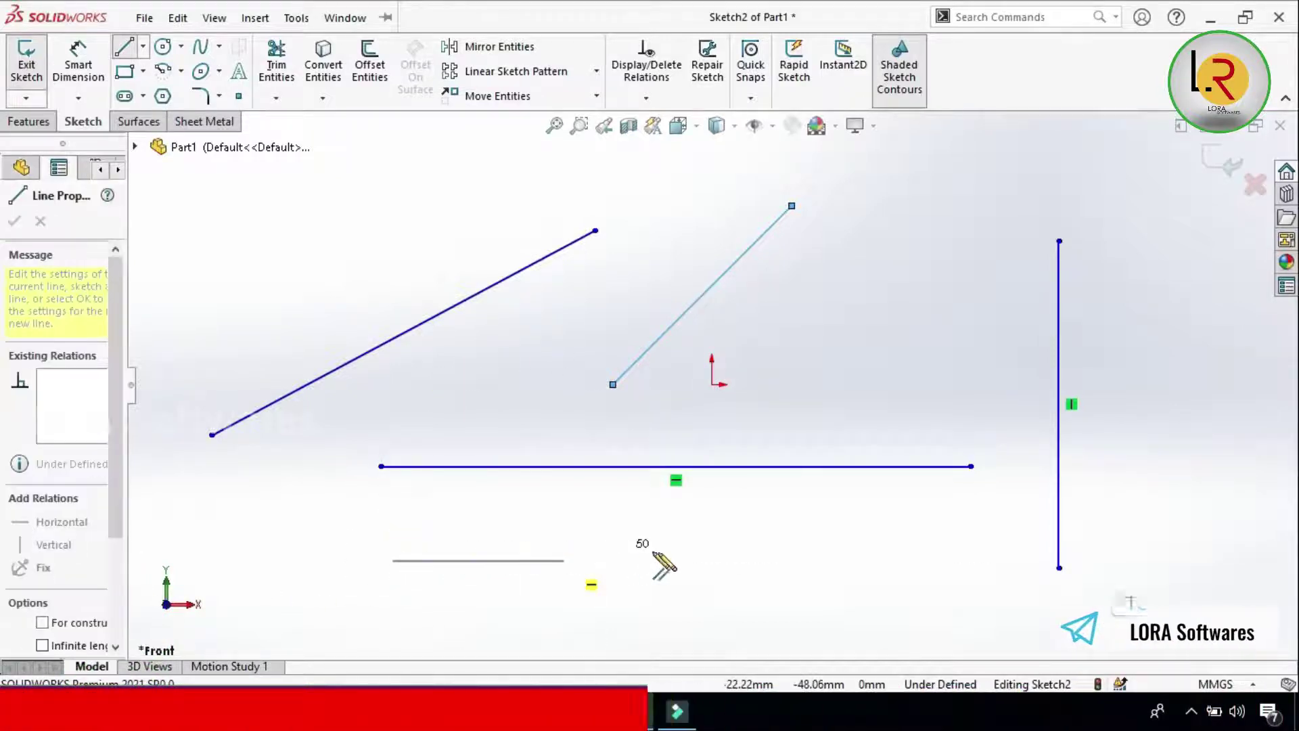
pyautogui.click(703, 565)
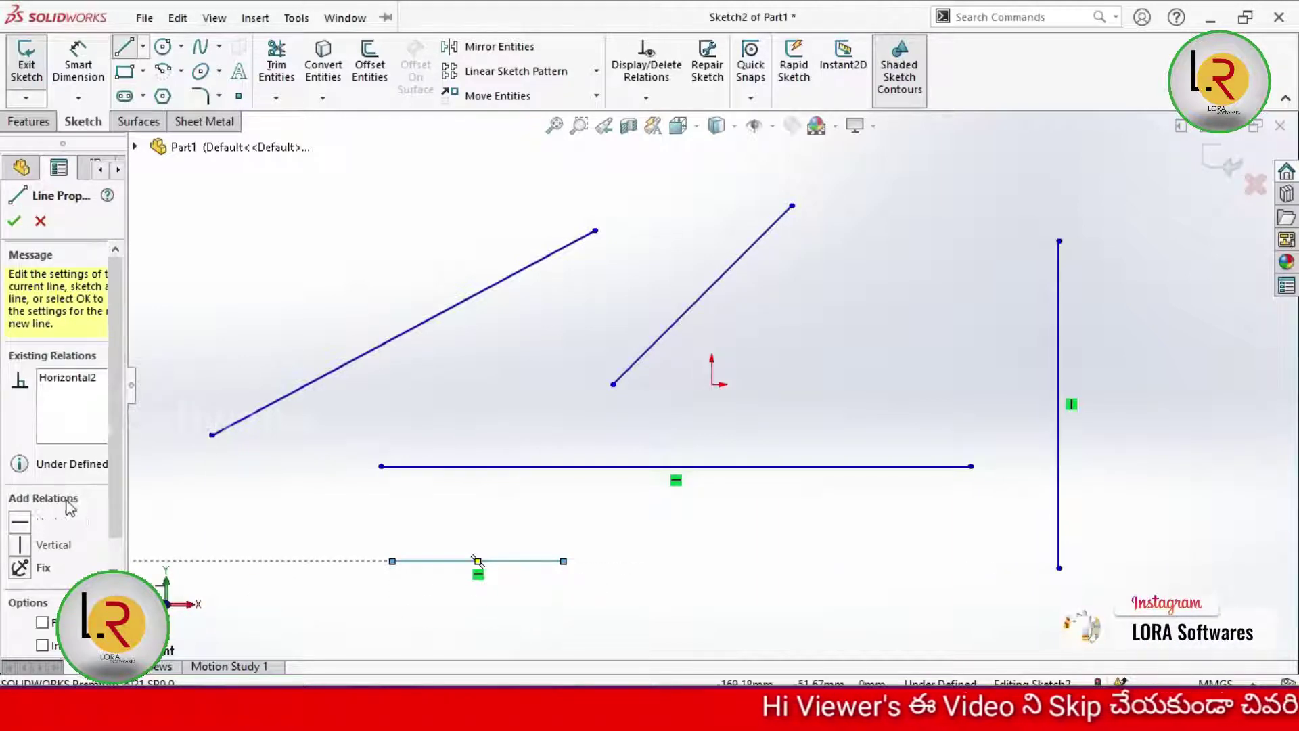
pyautogui.scroll(-3, 45, 557)
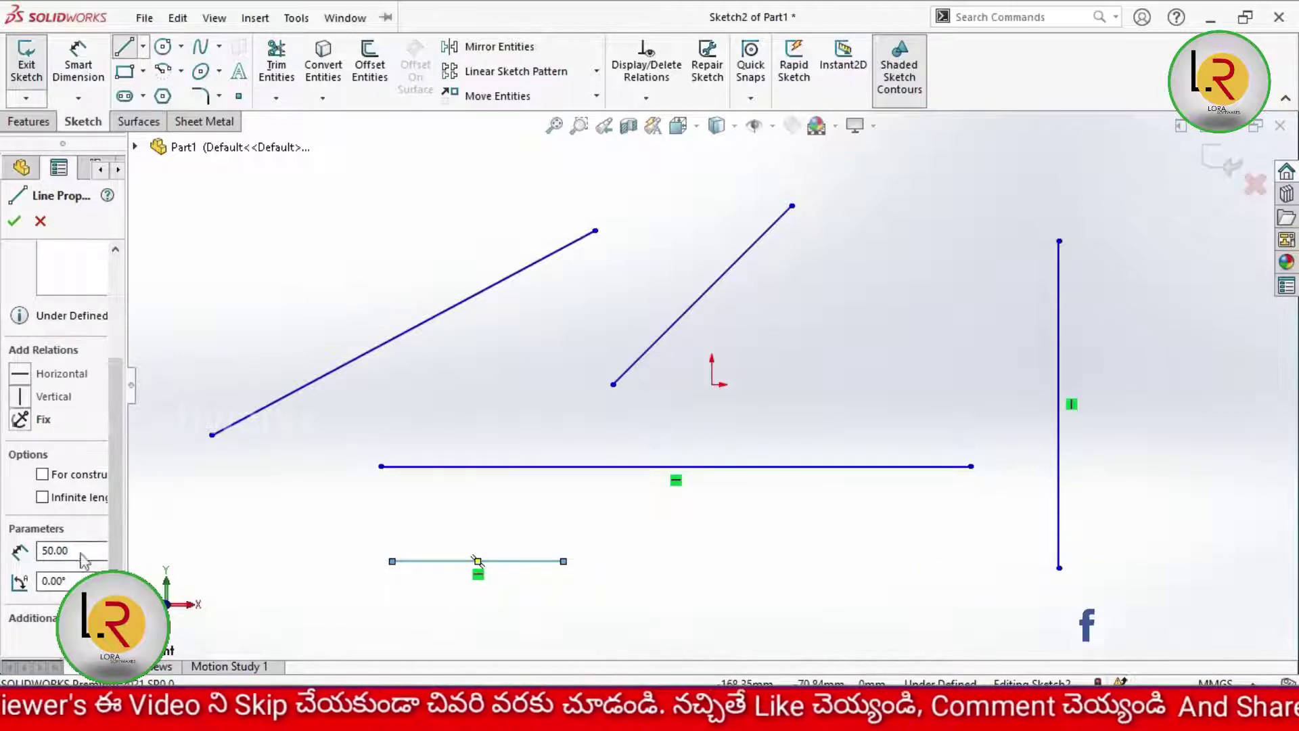
pyautogui.press('Escape')
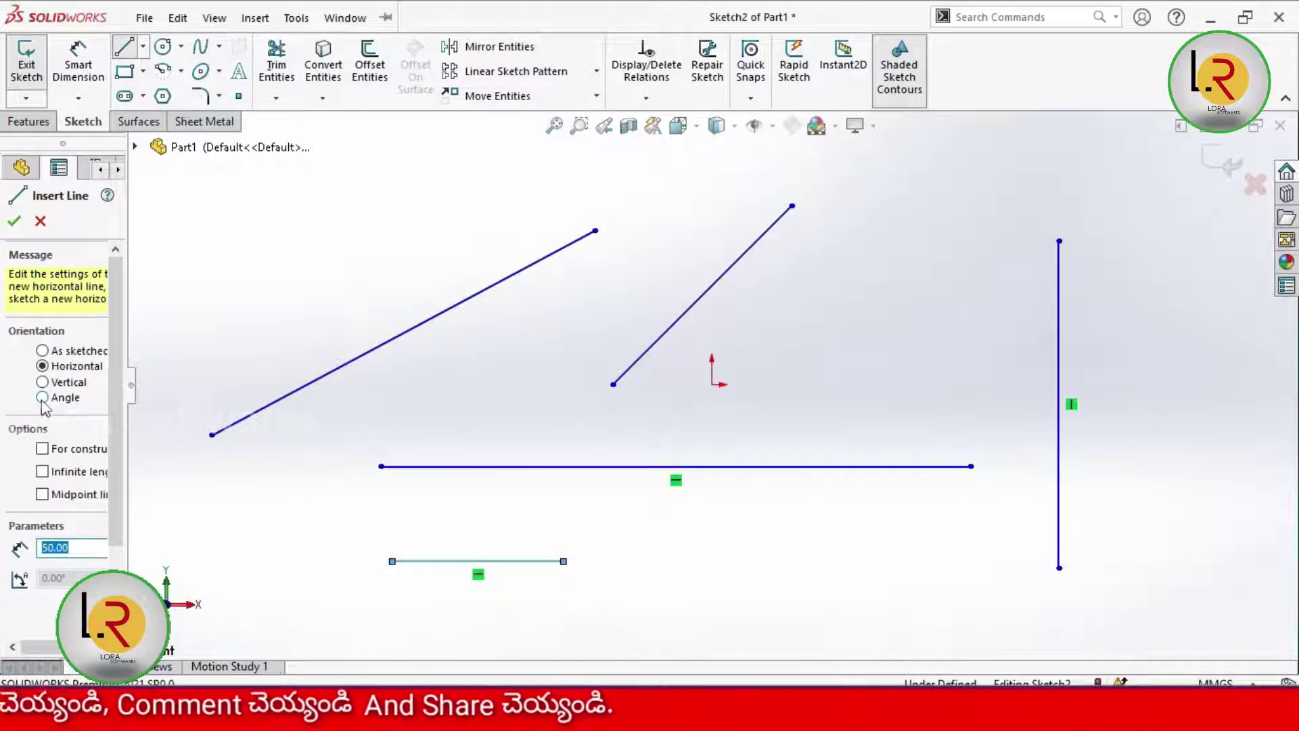
# - Place a 100 mm line angled at 25° at the far left of the sketch
pyautogui.click(42, 382)
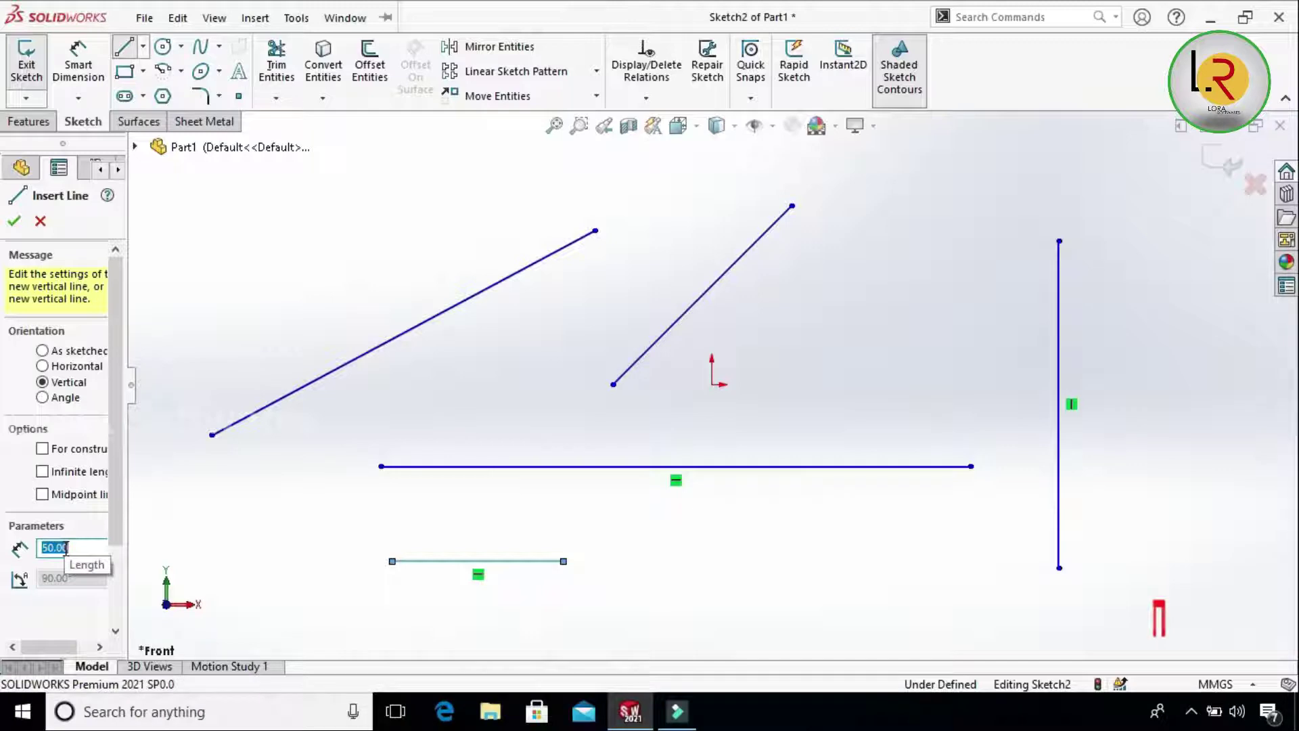
pyautogui.click(43, 398)
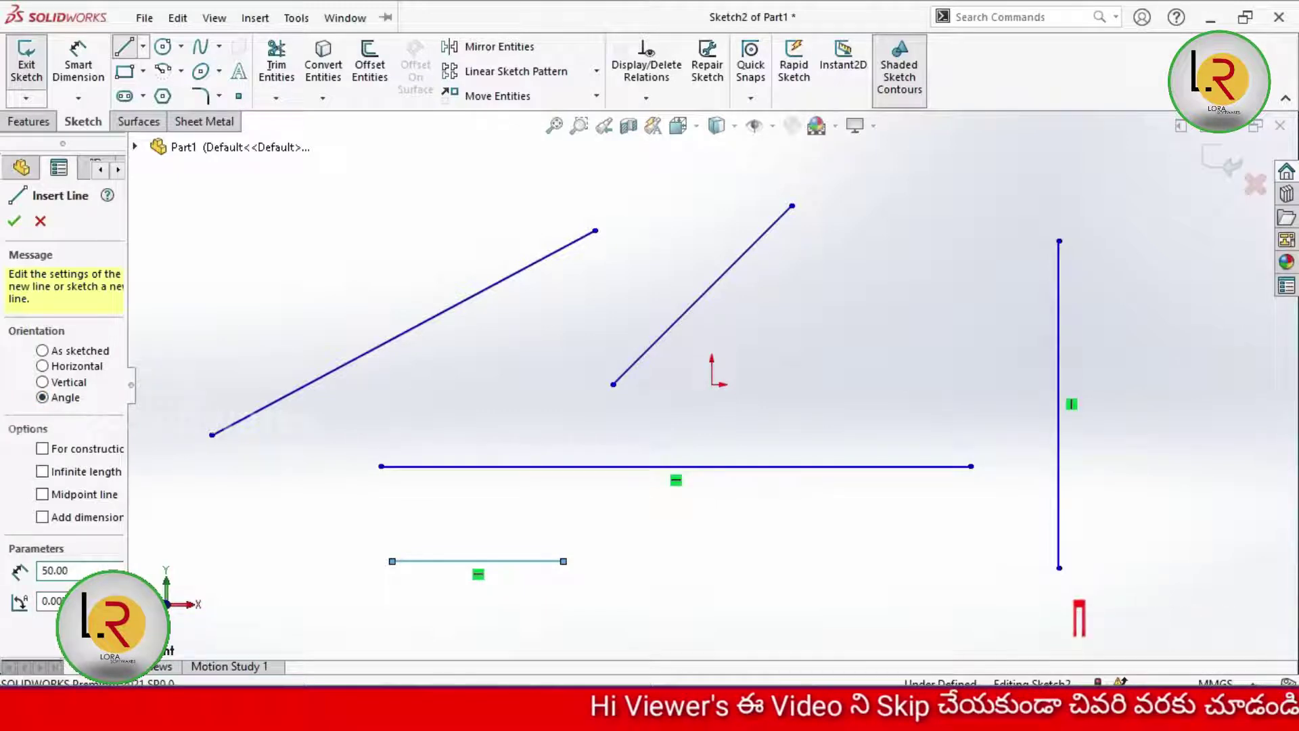
pyautogui.press('BackSpace')
pyautogui.press('BackSpace')
pyautogui.press('BackSpace')
pyautogui.write('10')
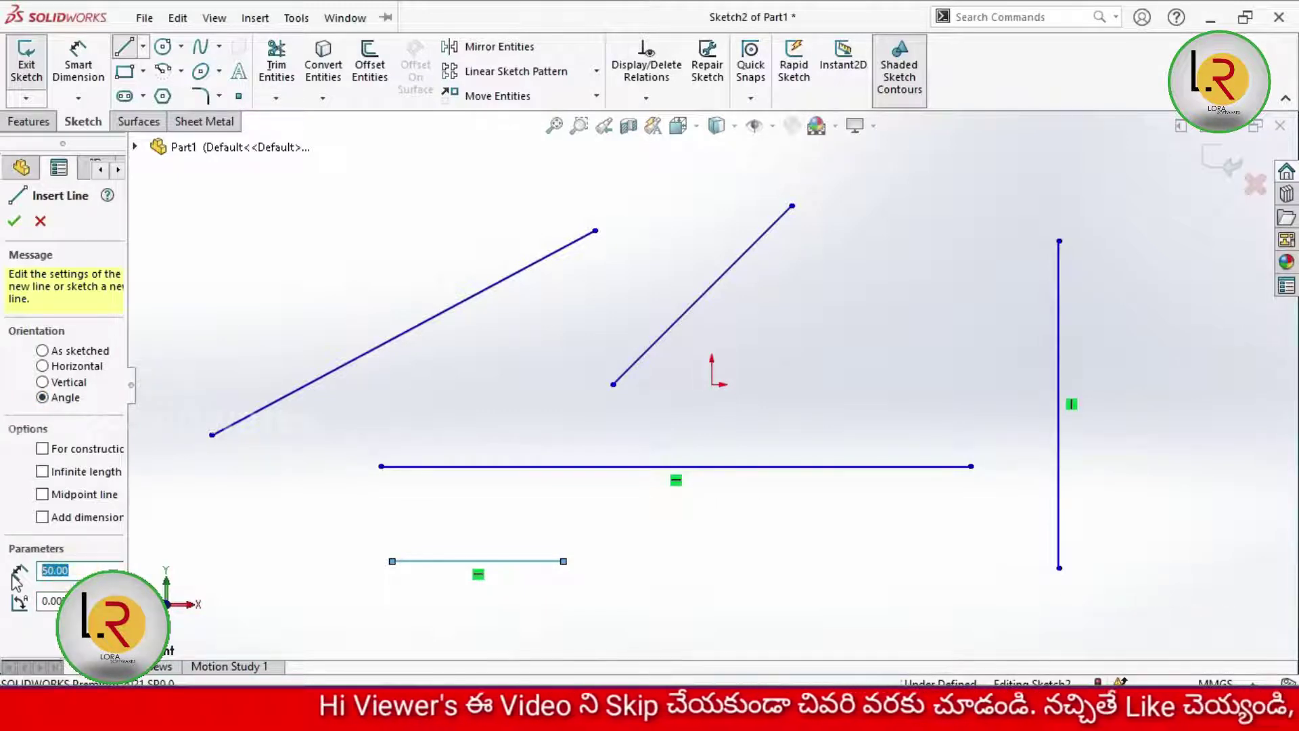
pyautogui.write('0')
pyautogui.press('Tab')
pyautogui.write('25')
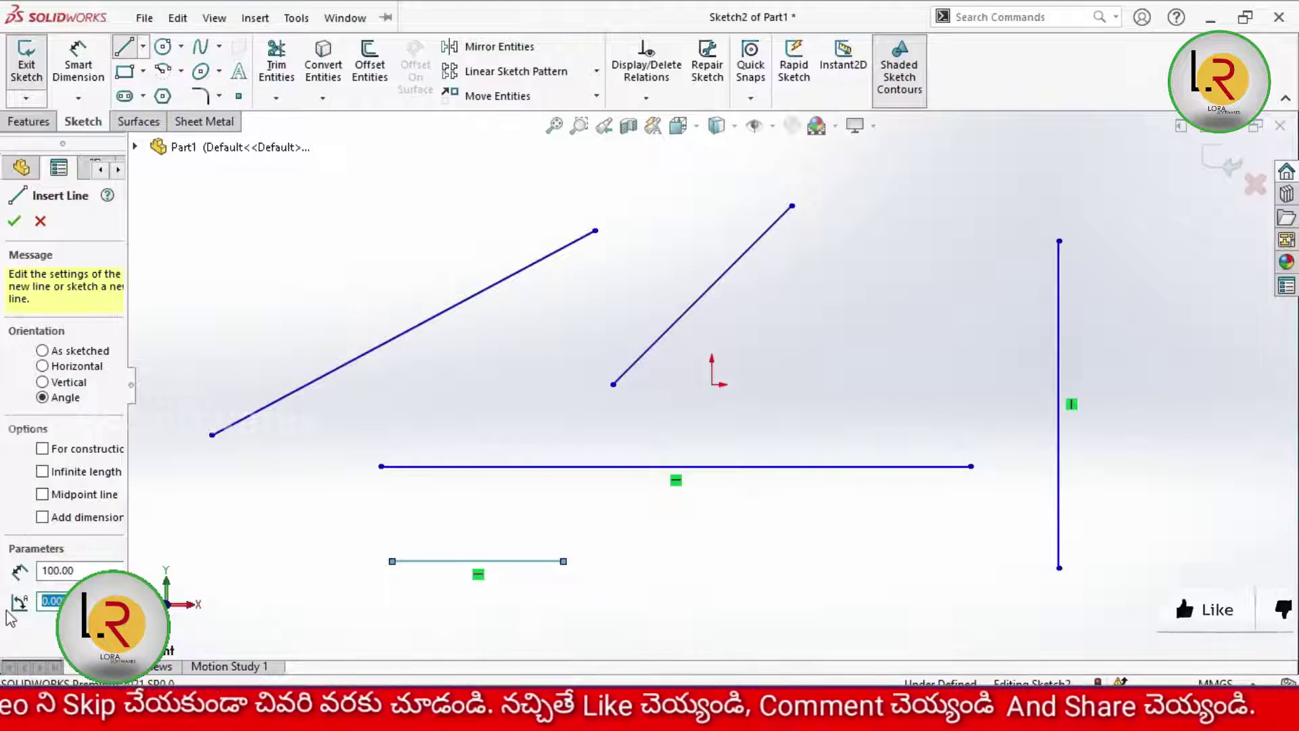
pyautogui.press('Return')
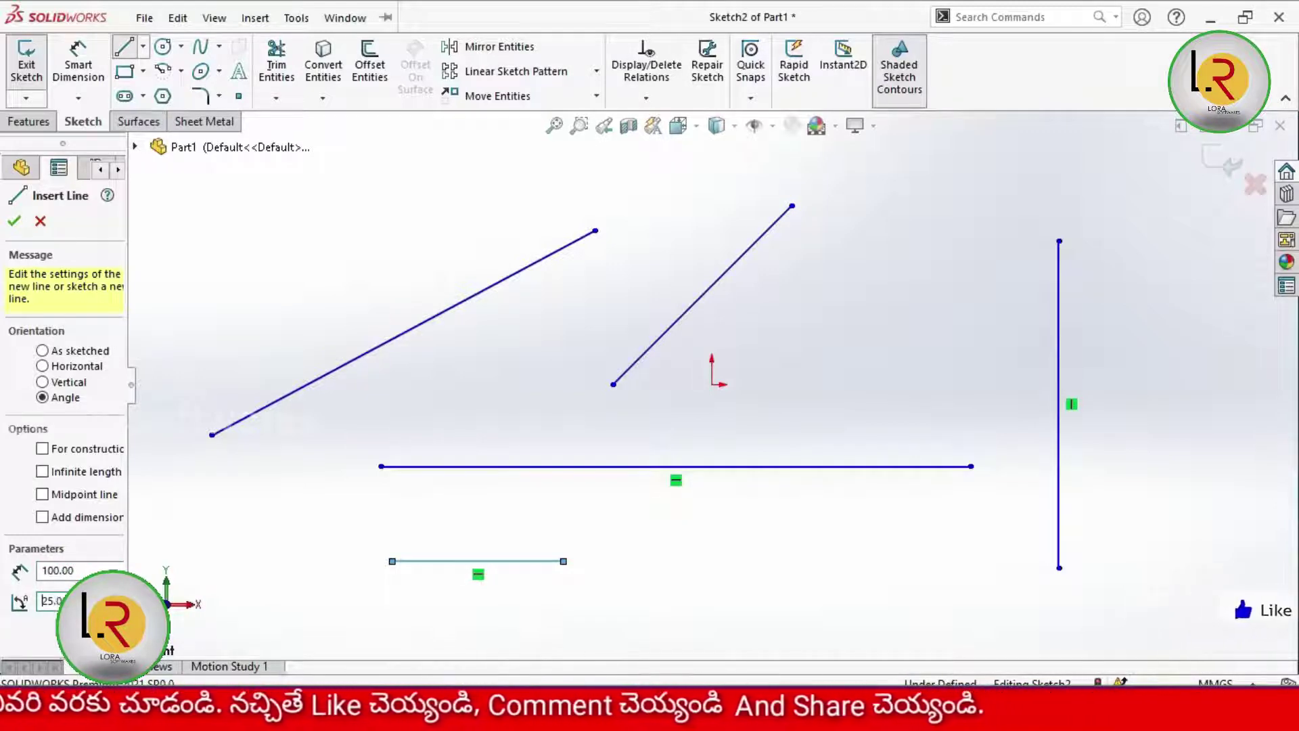
pyautogui.scroll(5, 792, 375)
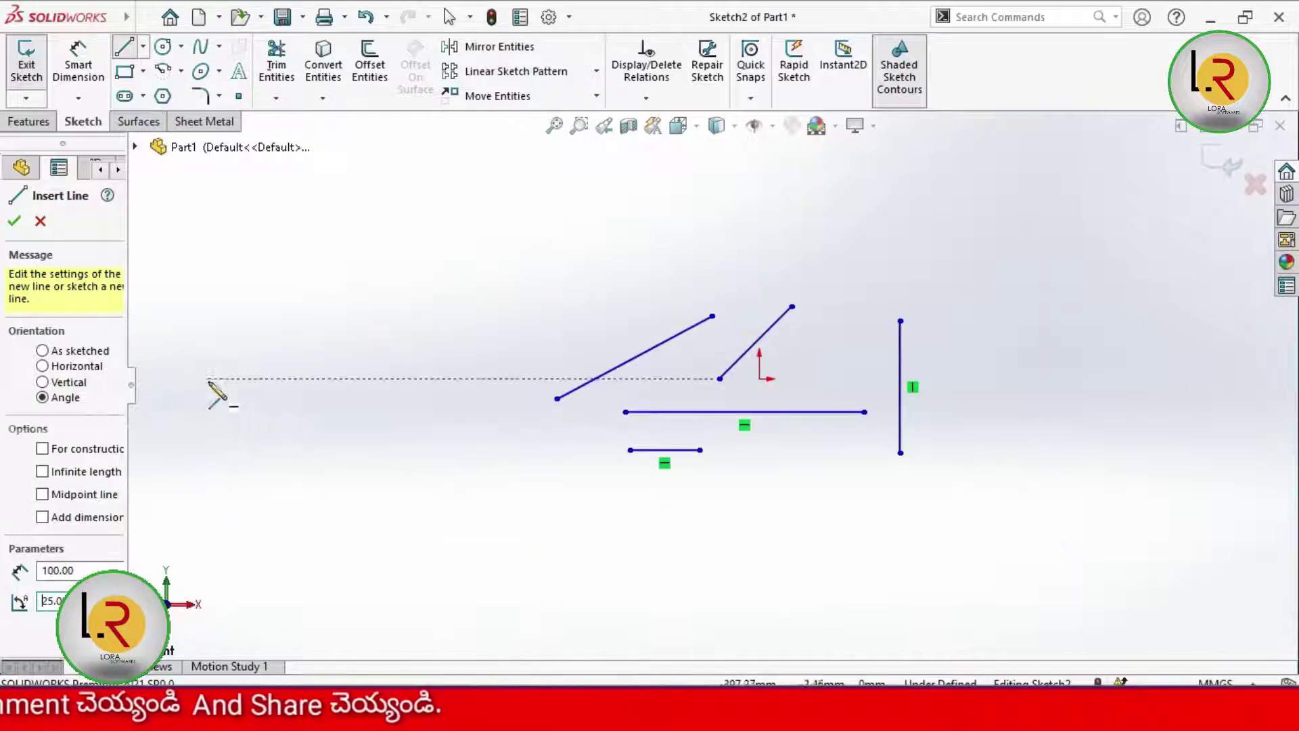
pyautogui.click(188, 392)
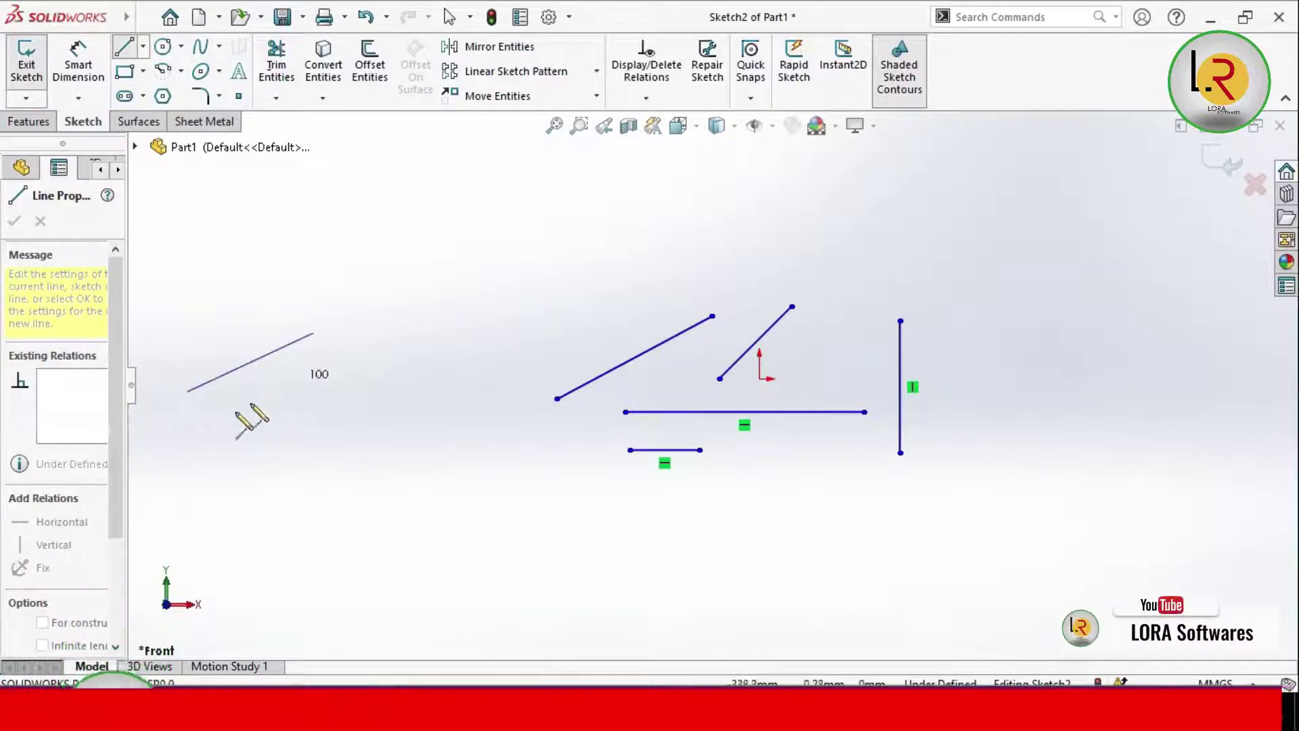
pyautogui.press('Return')
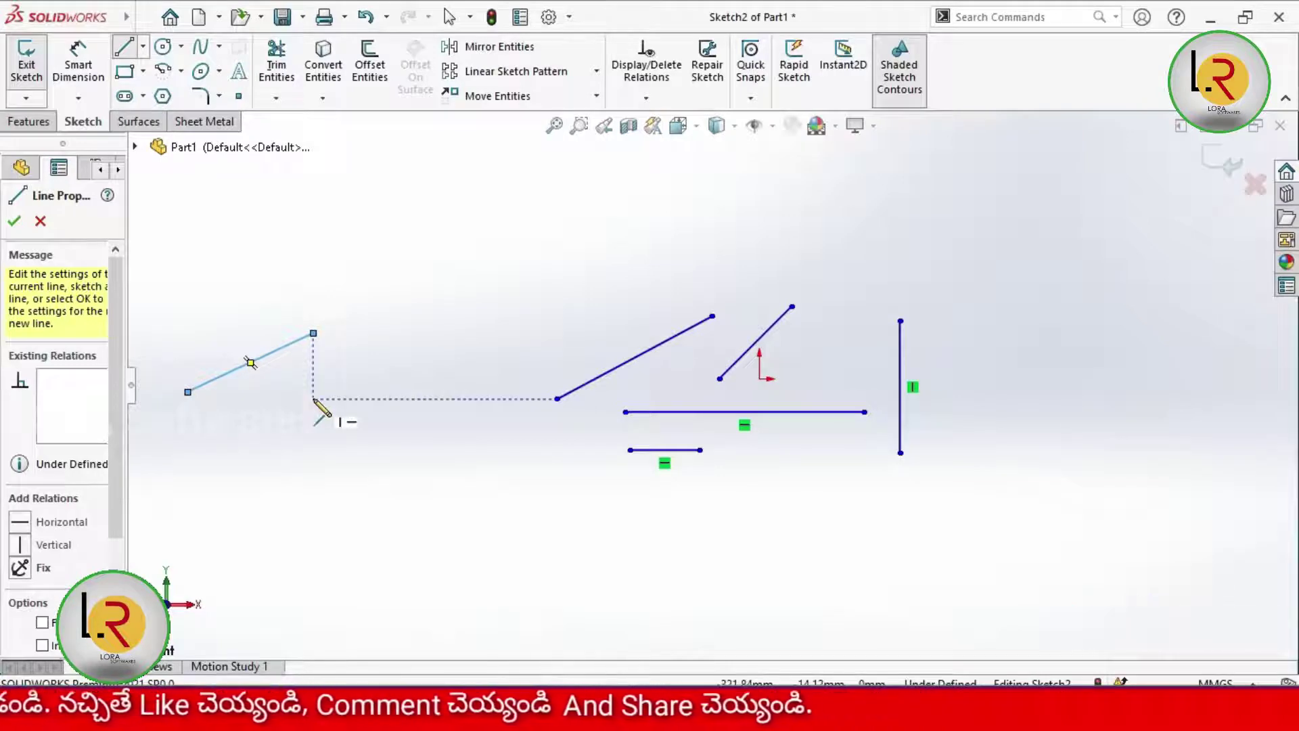
# - Deselect the line and reset orientation through As sketched to Horizontal
pyautogui.press('Escape')
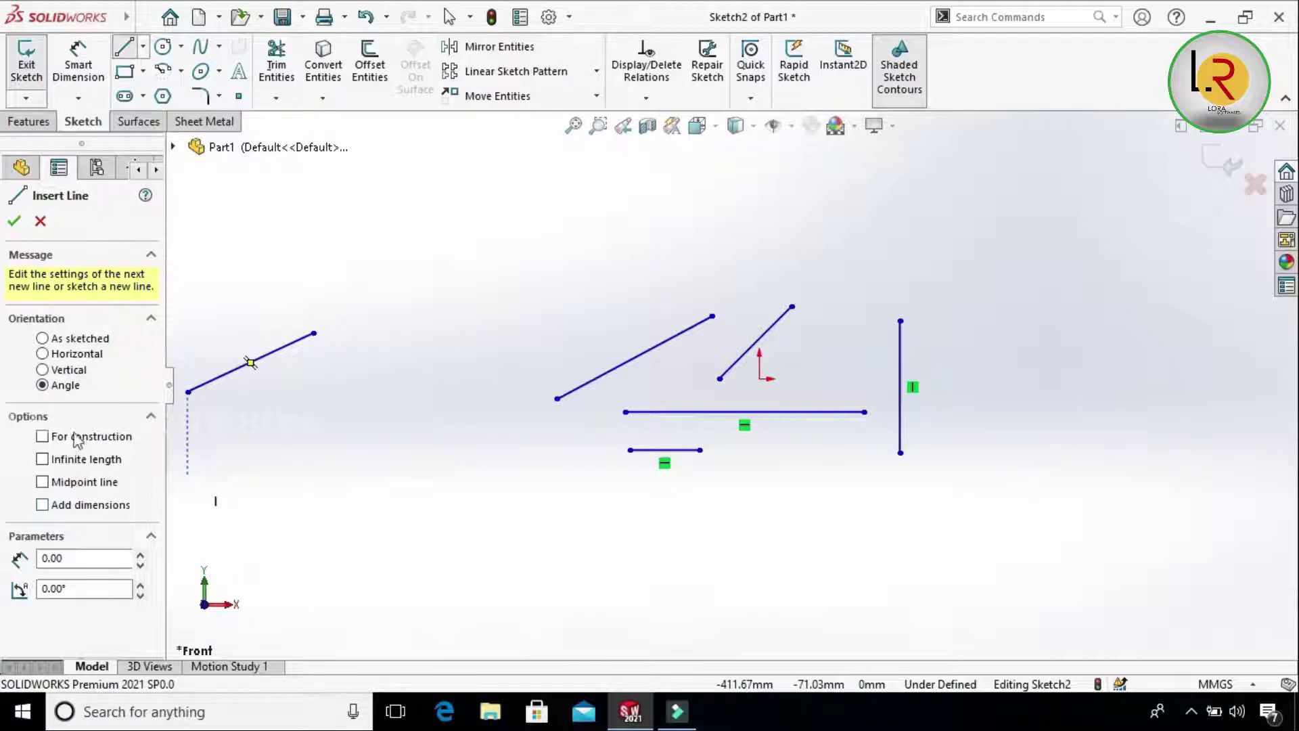
pyautogui.click(43, 338)
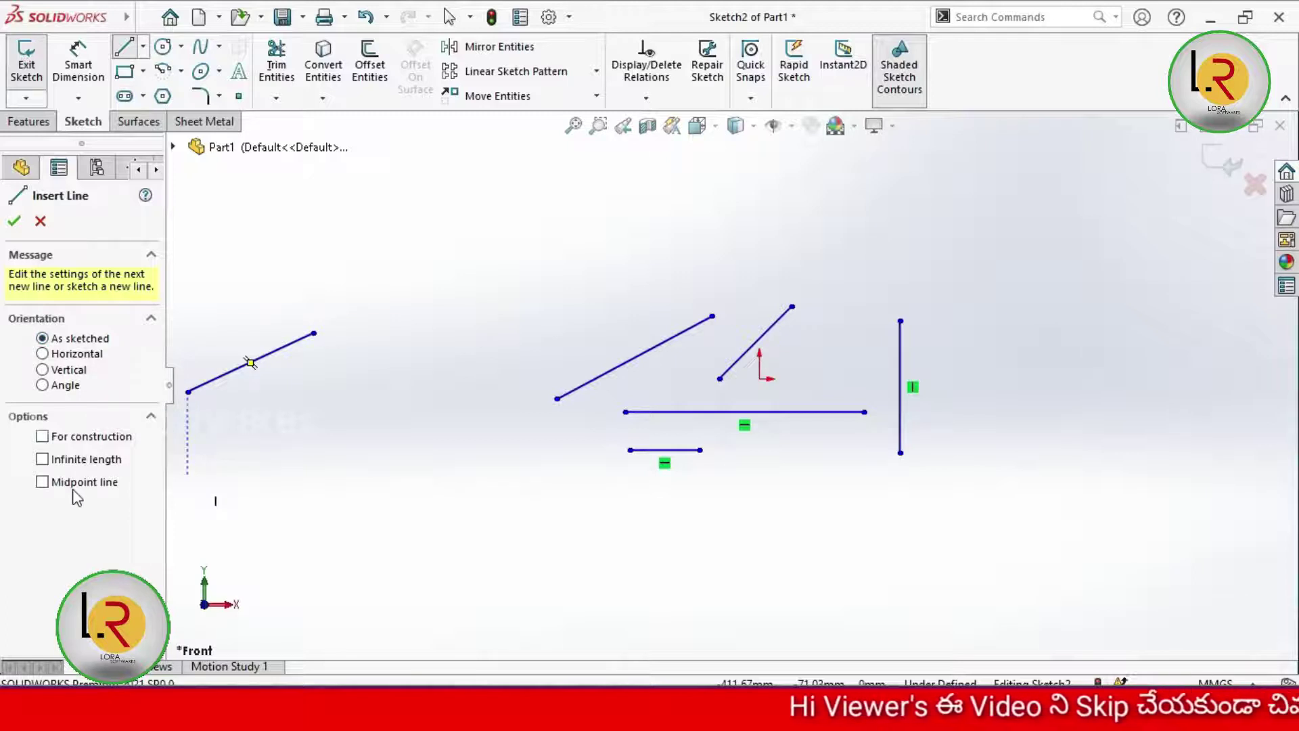
pyautogui.click(54, 366)
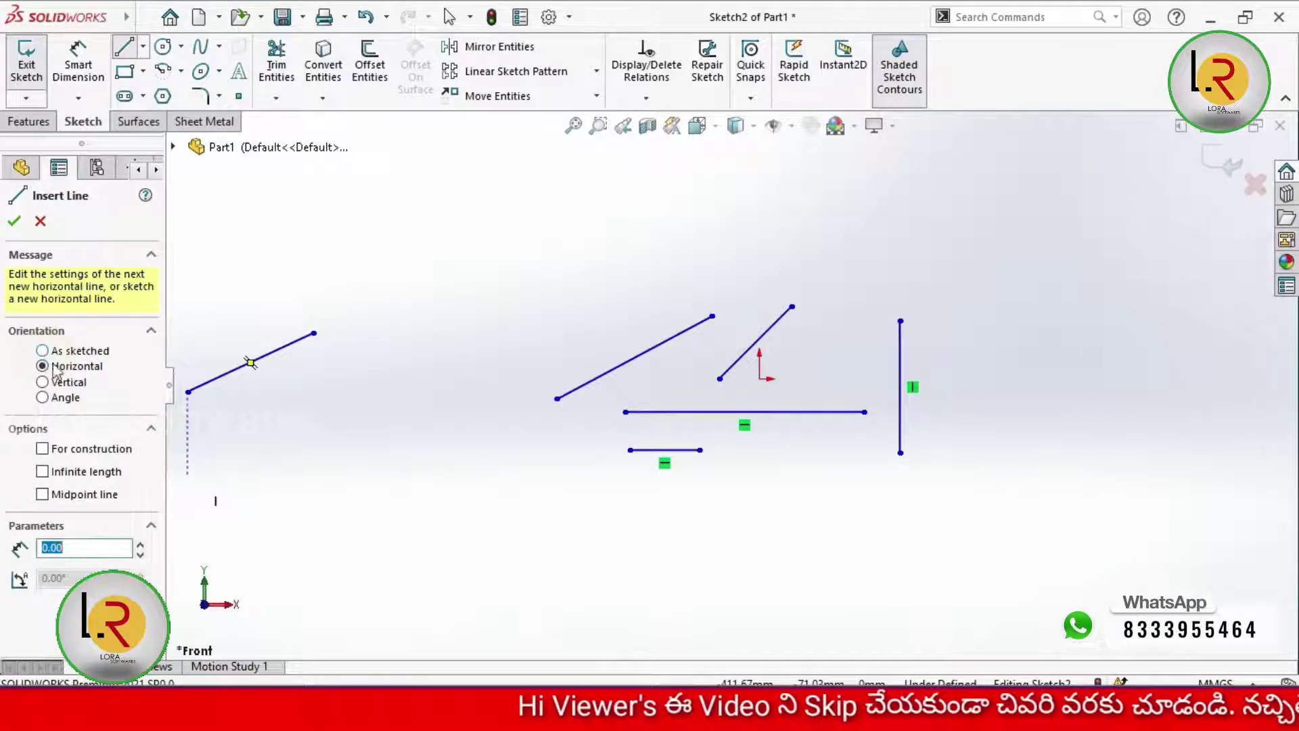
pyautogui.click(54, 383)
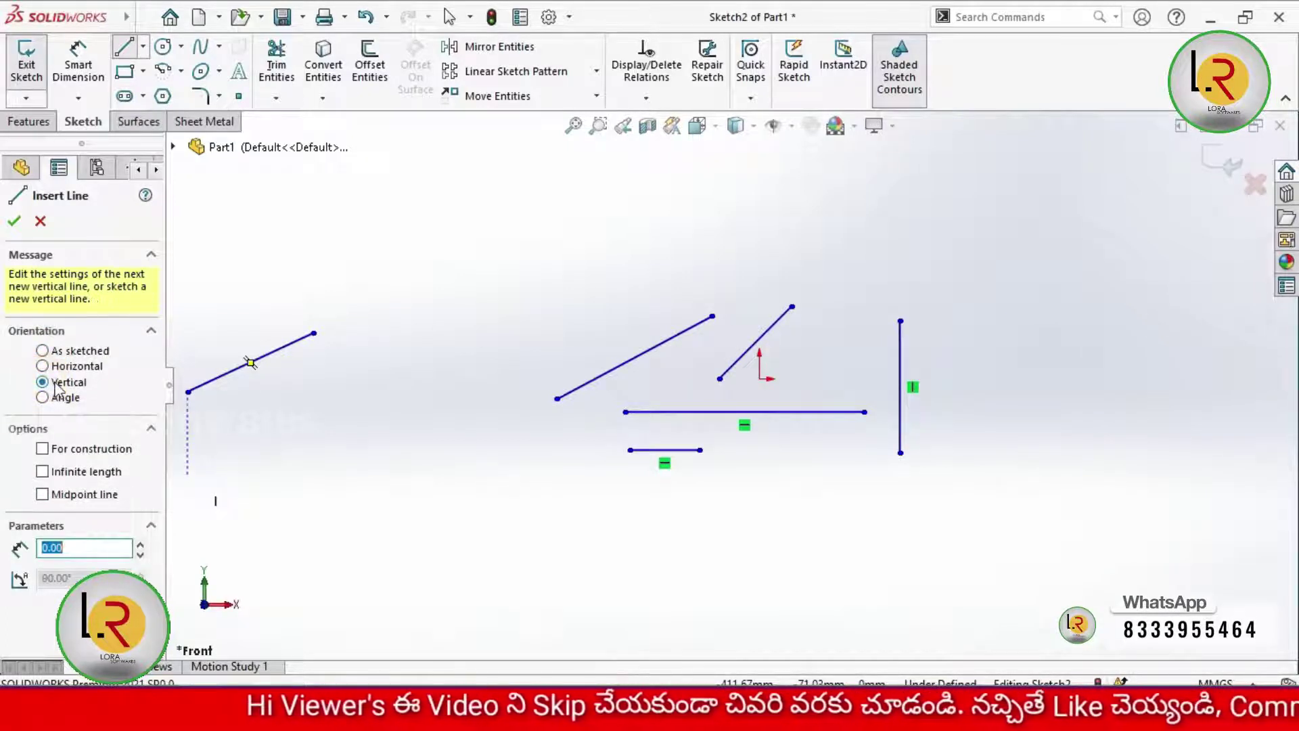
pyautogui.click(43, 399)
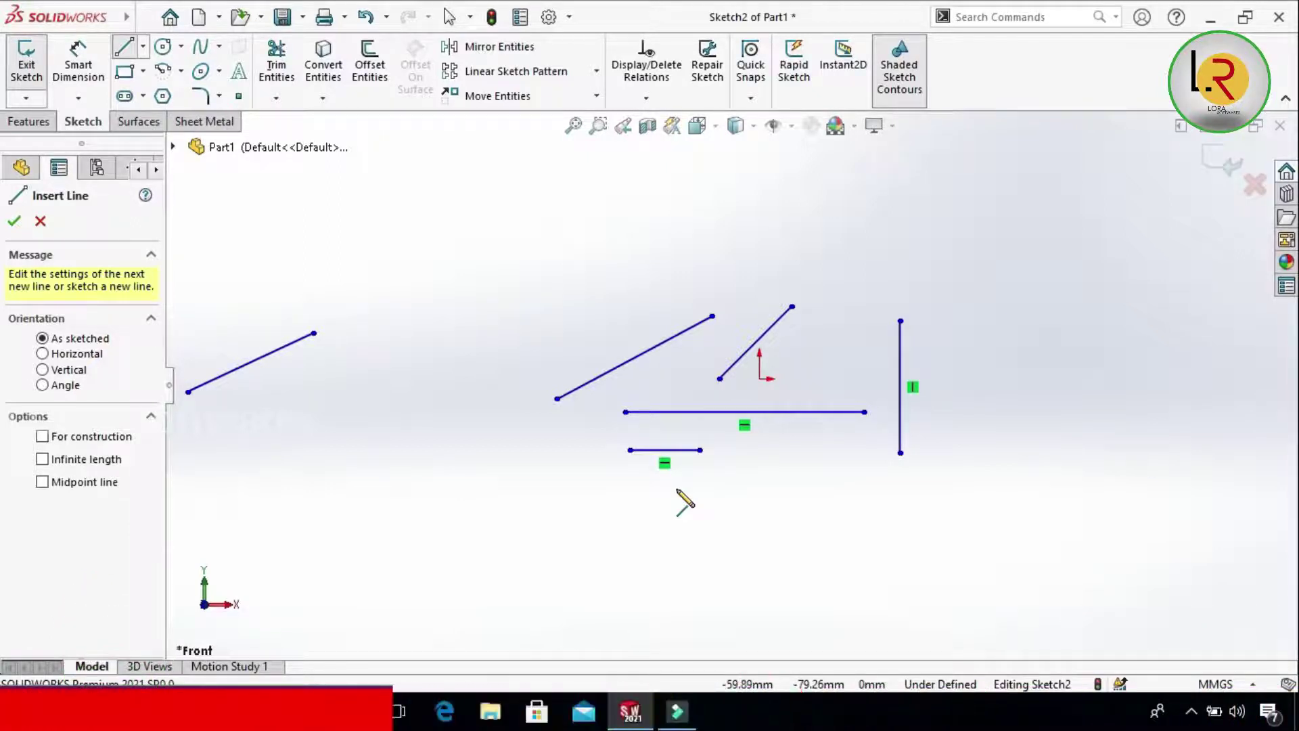
# - Draw a long diagonal construction line from lower left to upper right
pyautogui.click(42, 436)
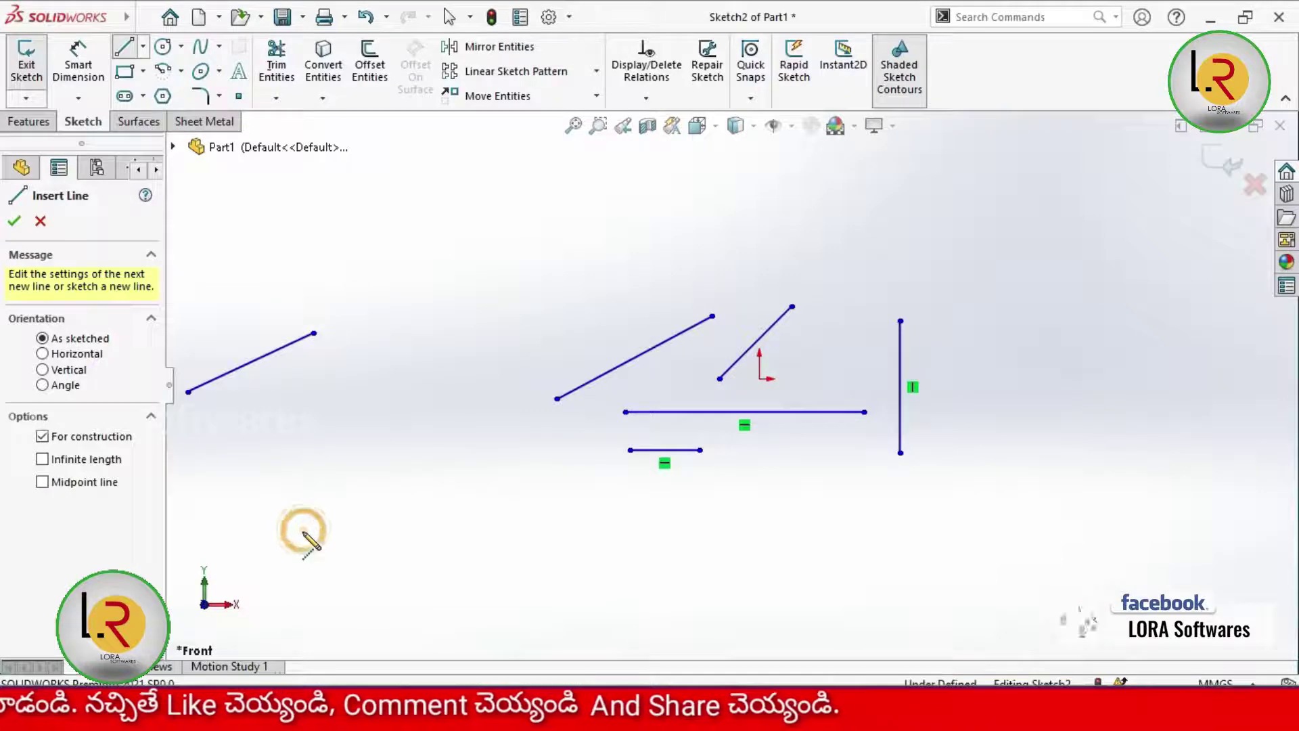
pyautogui.click(304, 531)
pyautogui.click(615, 208)
pyautogui.doubleClick(616, 210)
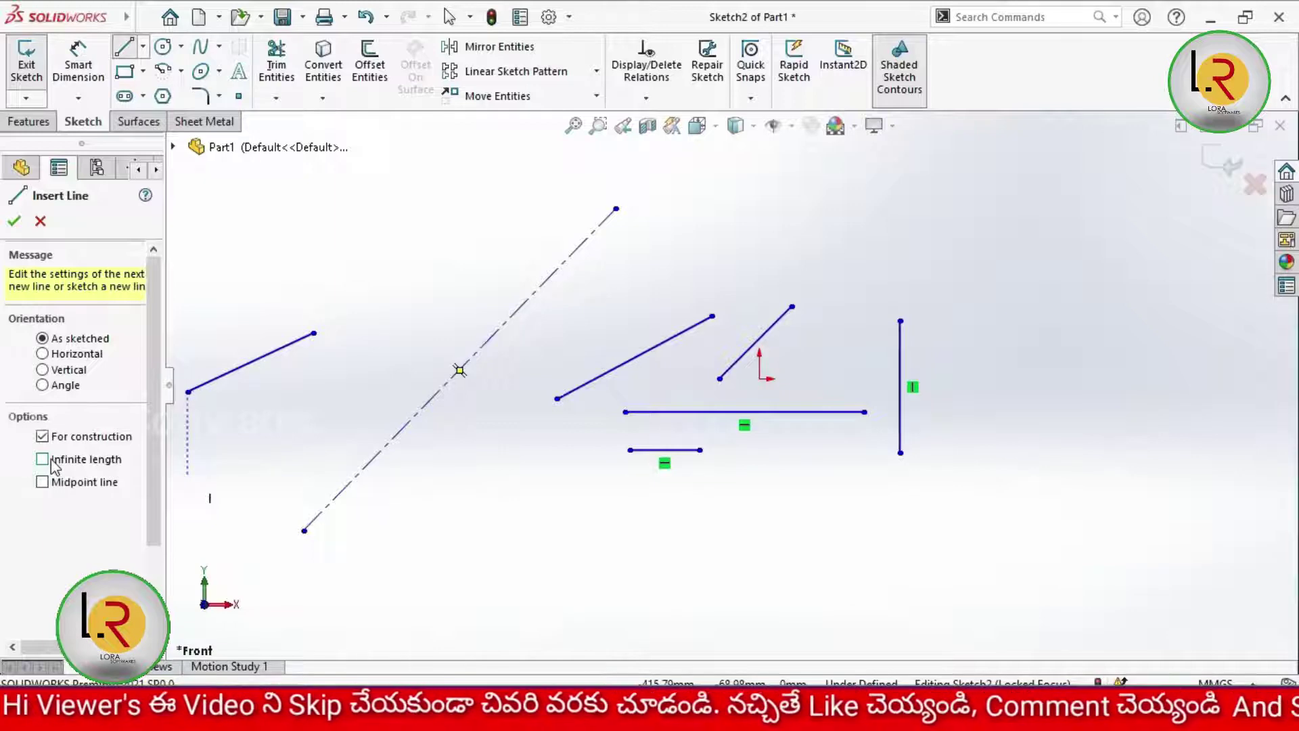
# - Place an infinite-length diagonal line through the right-hand group of lines
pyautogui.click(42, 459)
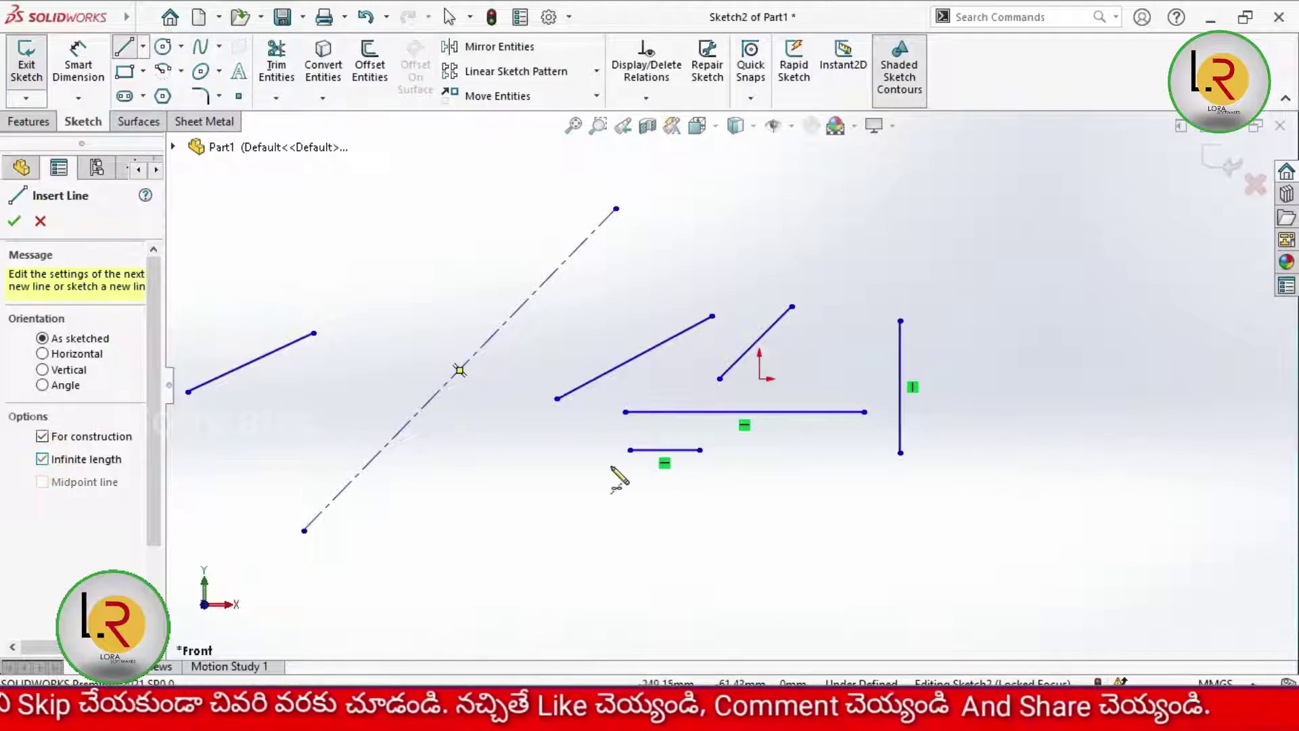
pyautogui.click(966, 271)
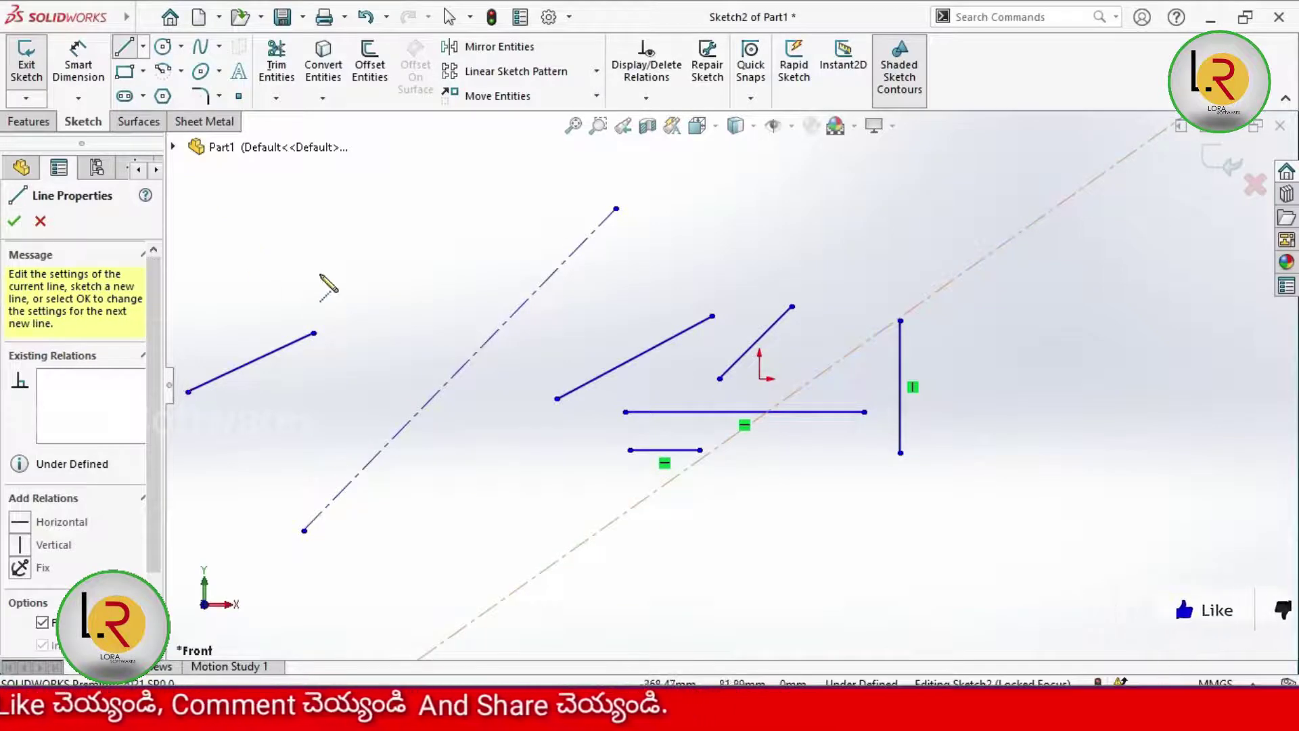
pyautogui.click(14, 221)
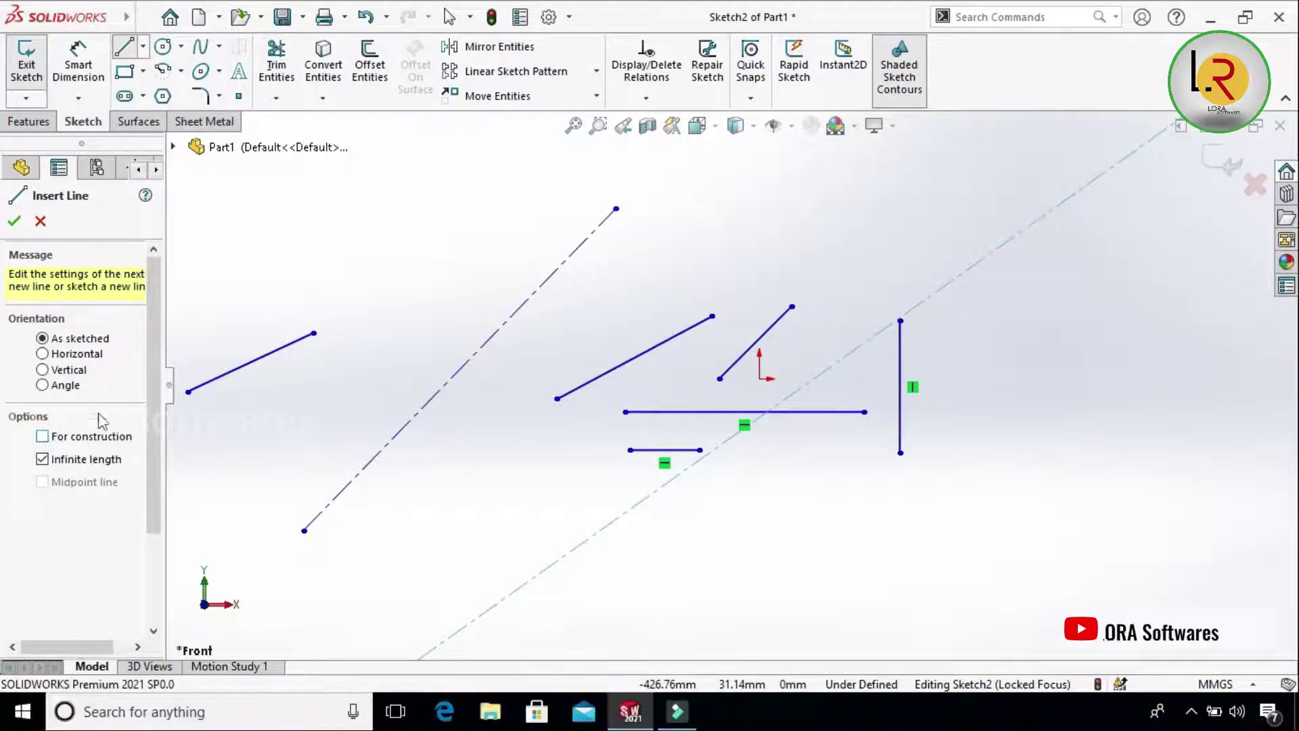
pyautogui.click(42, 355)
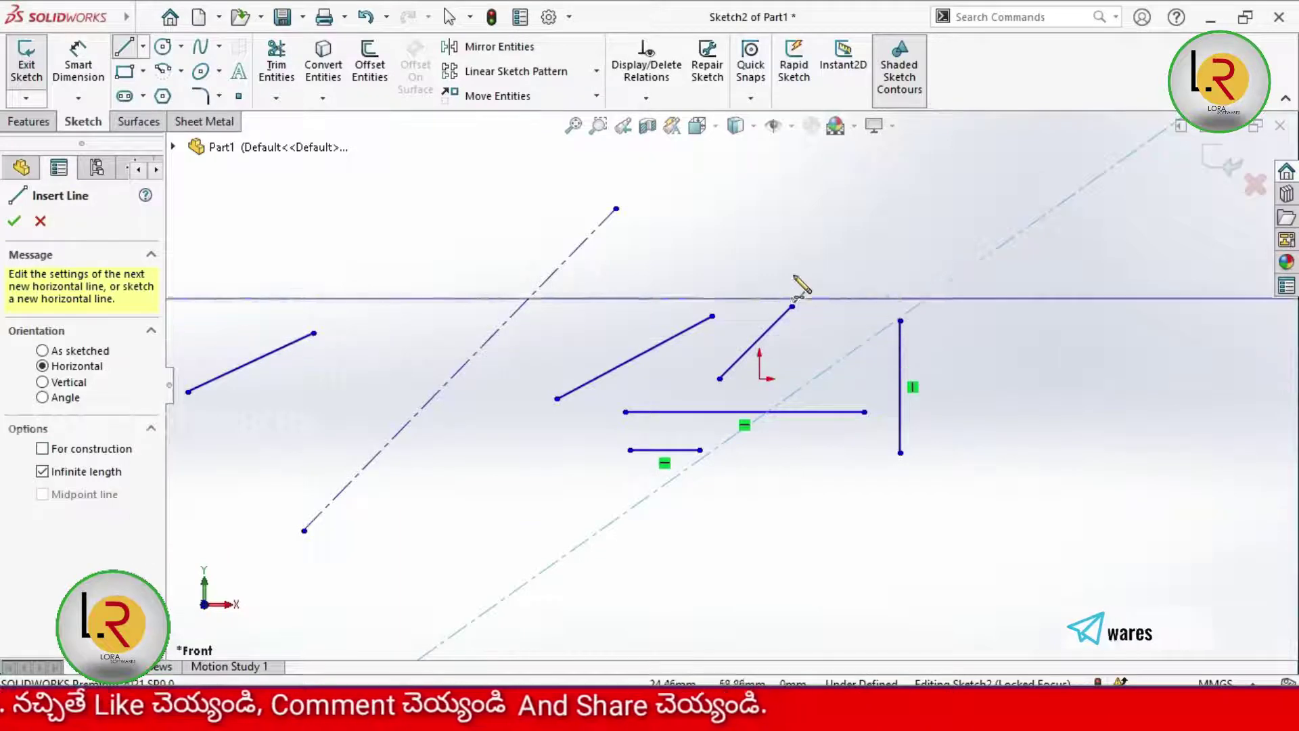
# - Place infinite horizontal lines above and below the sketch, then turn Infinite length off
pyautogui.click(785, 240)
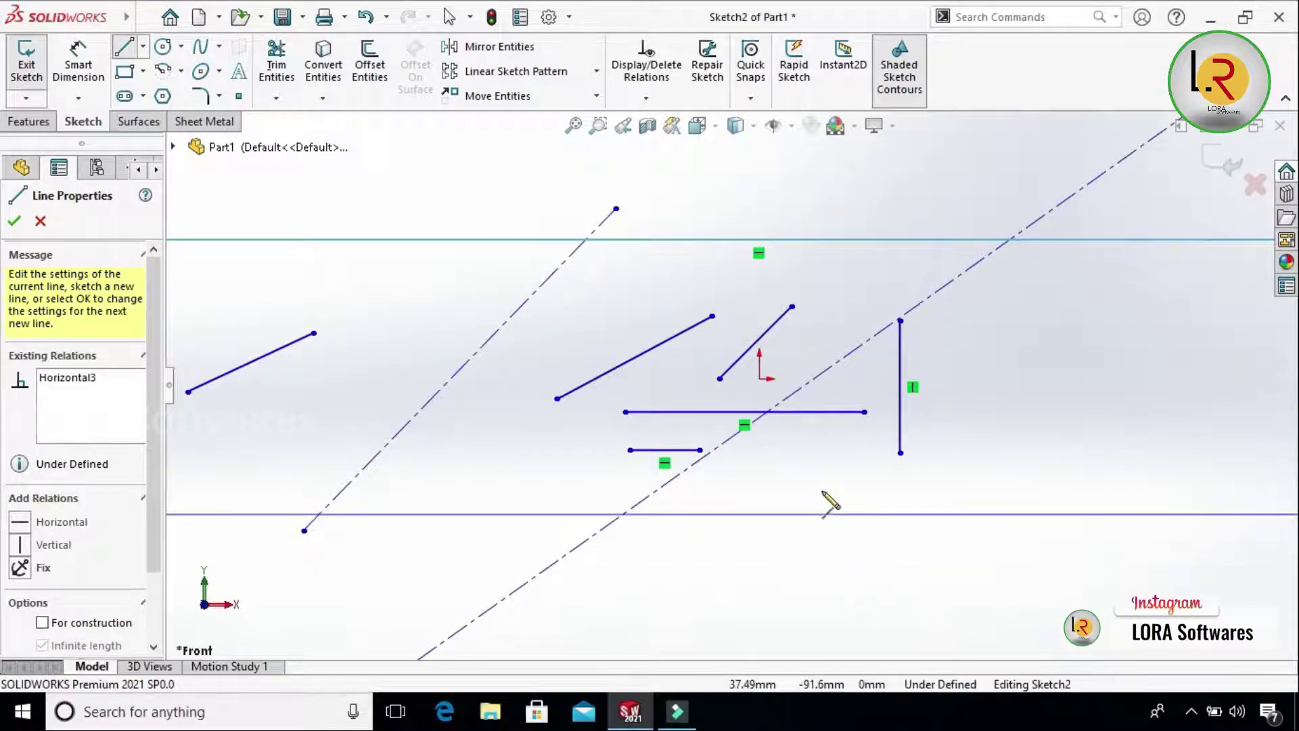
pyautogui.click(830, 481)
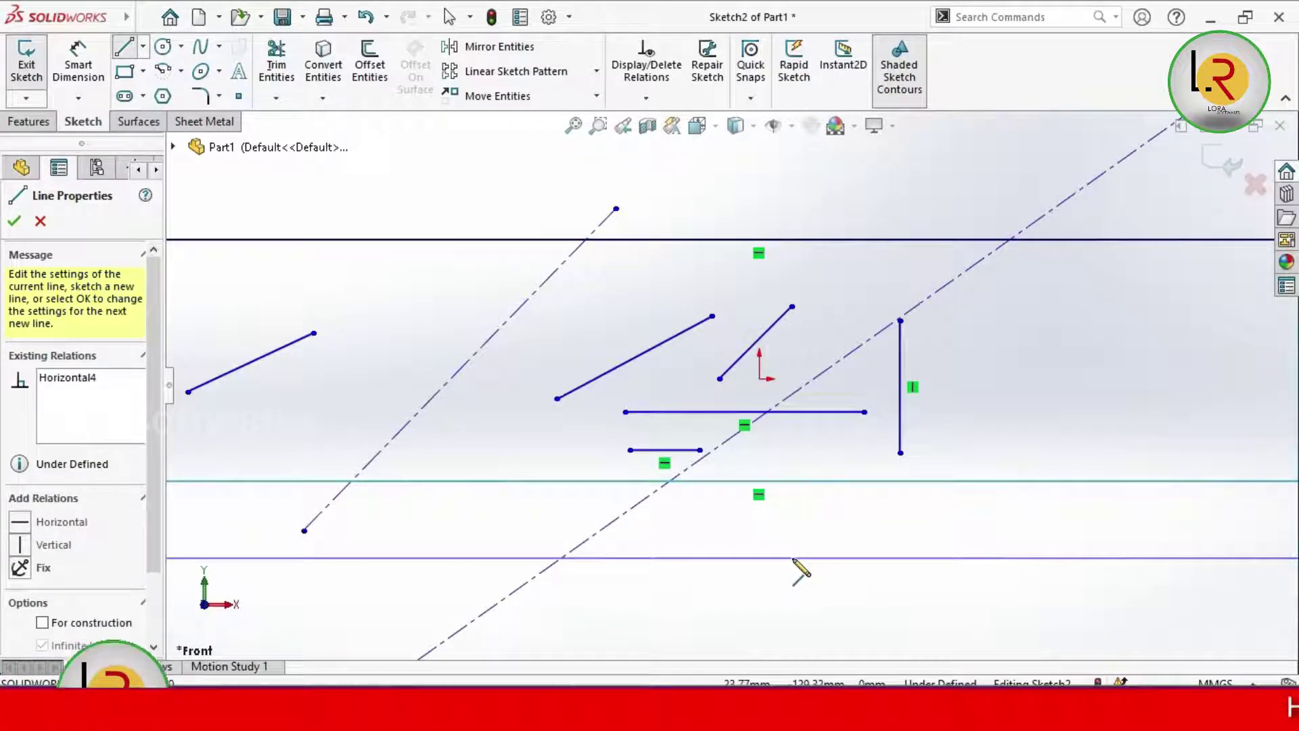
pyautogui.click(13, 222)
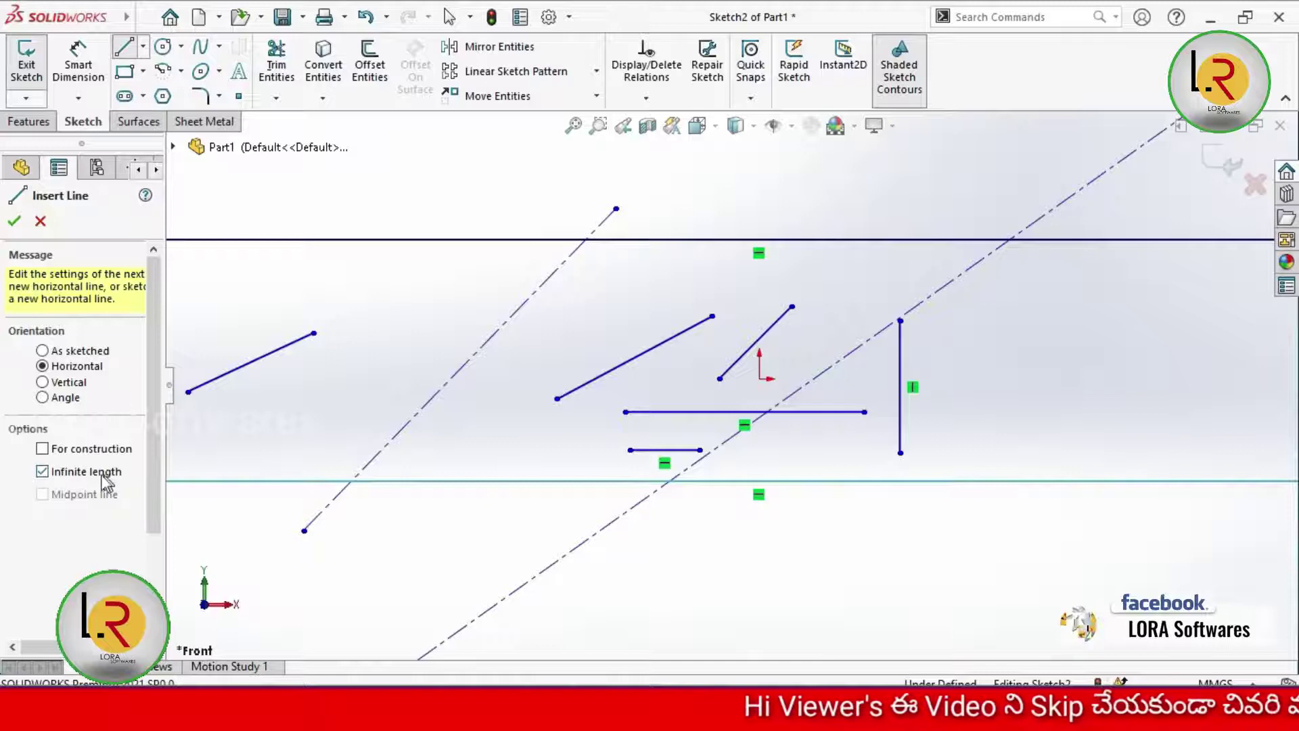
pyautogui.click(44, 473)
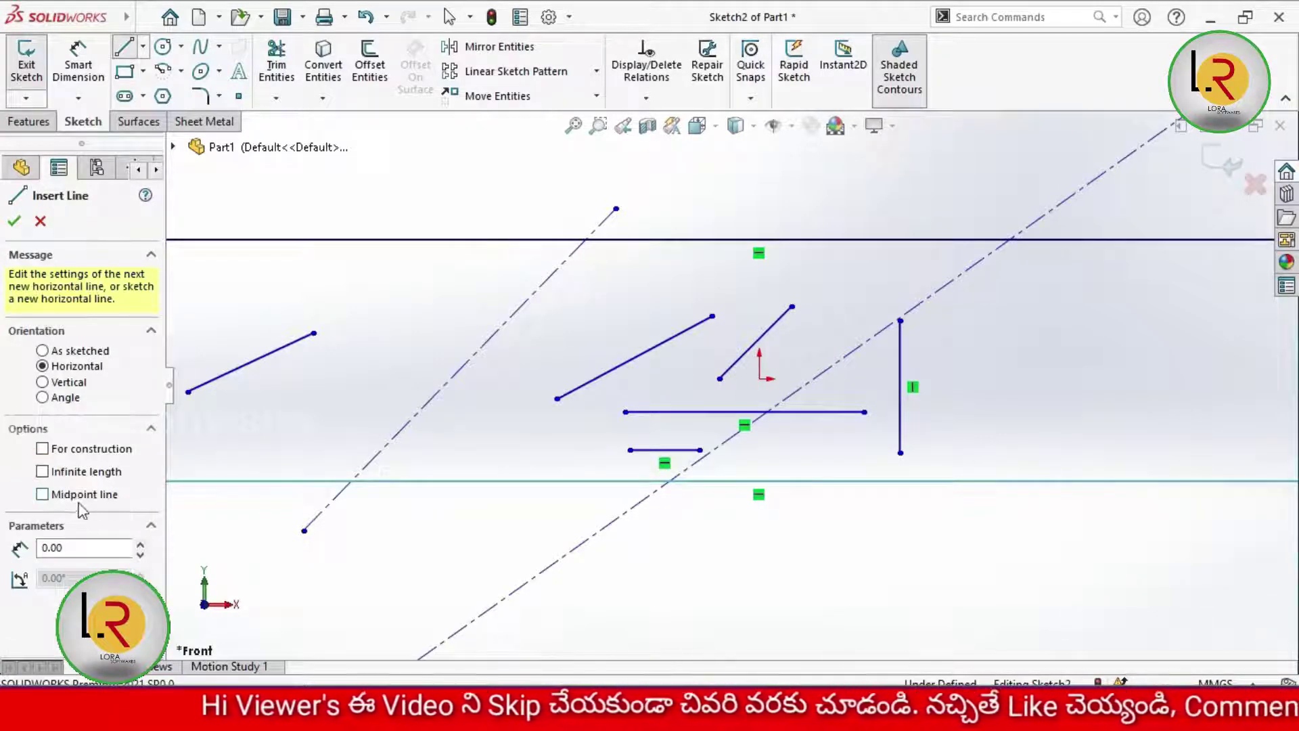
# - Turn off Infinite length, turn on Midpoint line, and draw a horizontal midpoint line right of the vertical line
pyautogui.click(42, 496)
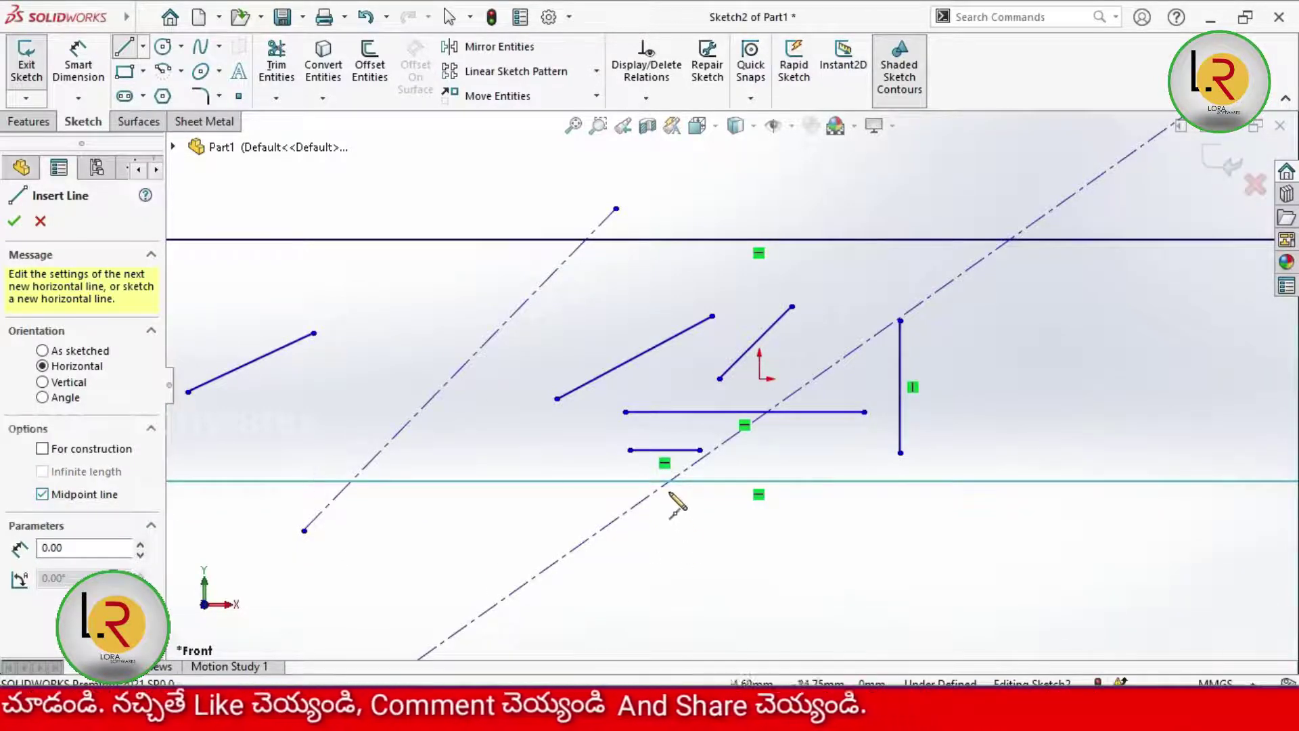
pyautogui.click(1043, 399)
pyautogui.click(1166, 351)
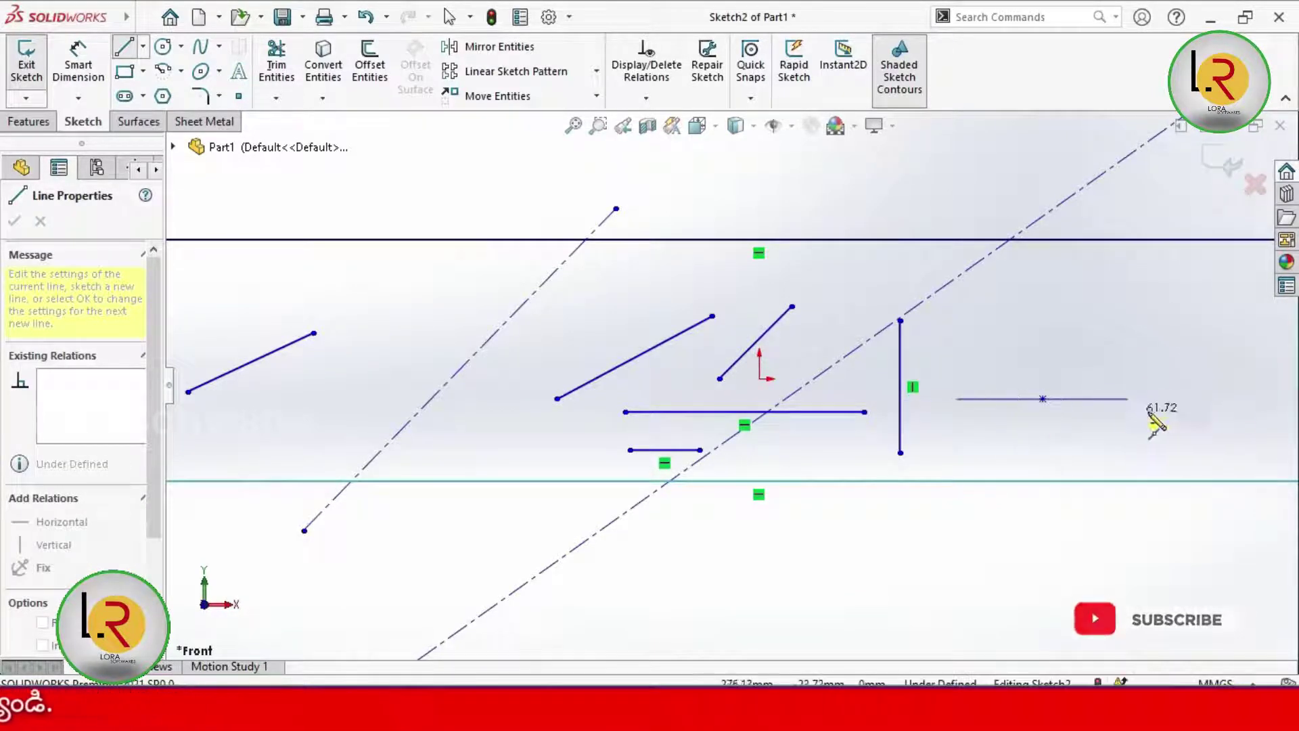
pyautogui.click(1151, 410)
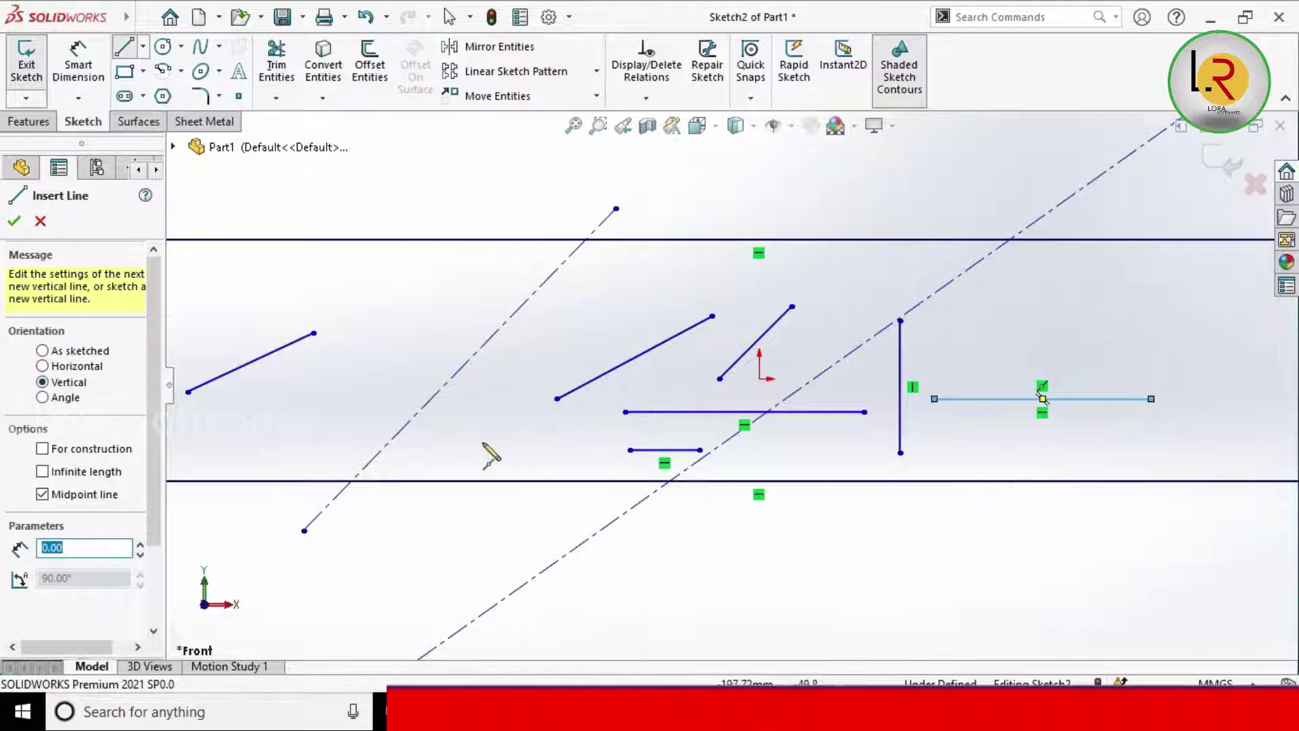
# - Draw a vertical midpoint line touching the dashed construction line, then reset orientation to As sketched
pyautogui.click(489, 428)
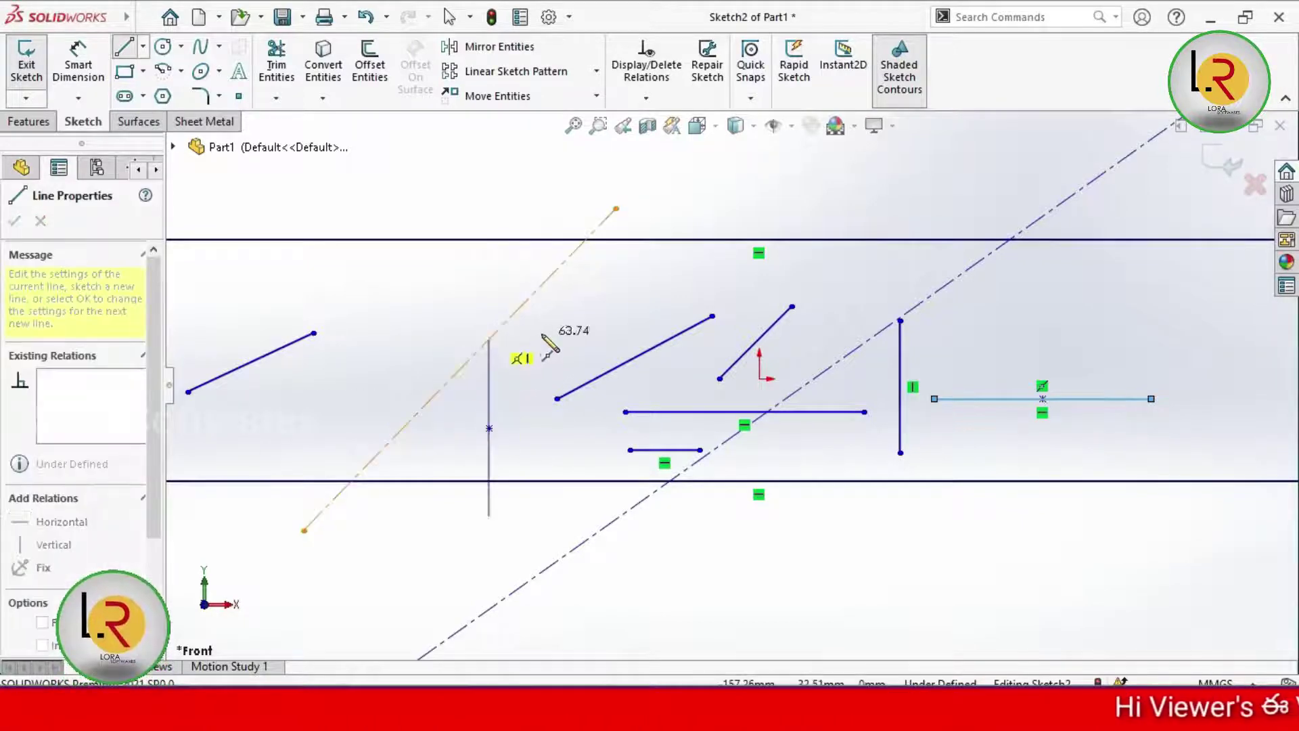
pyautogui.click(534, 338)
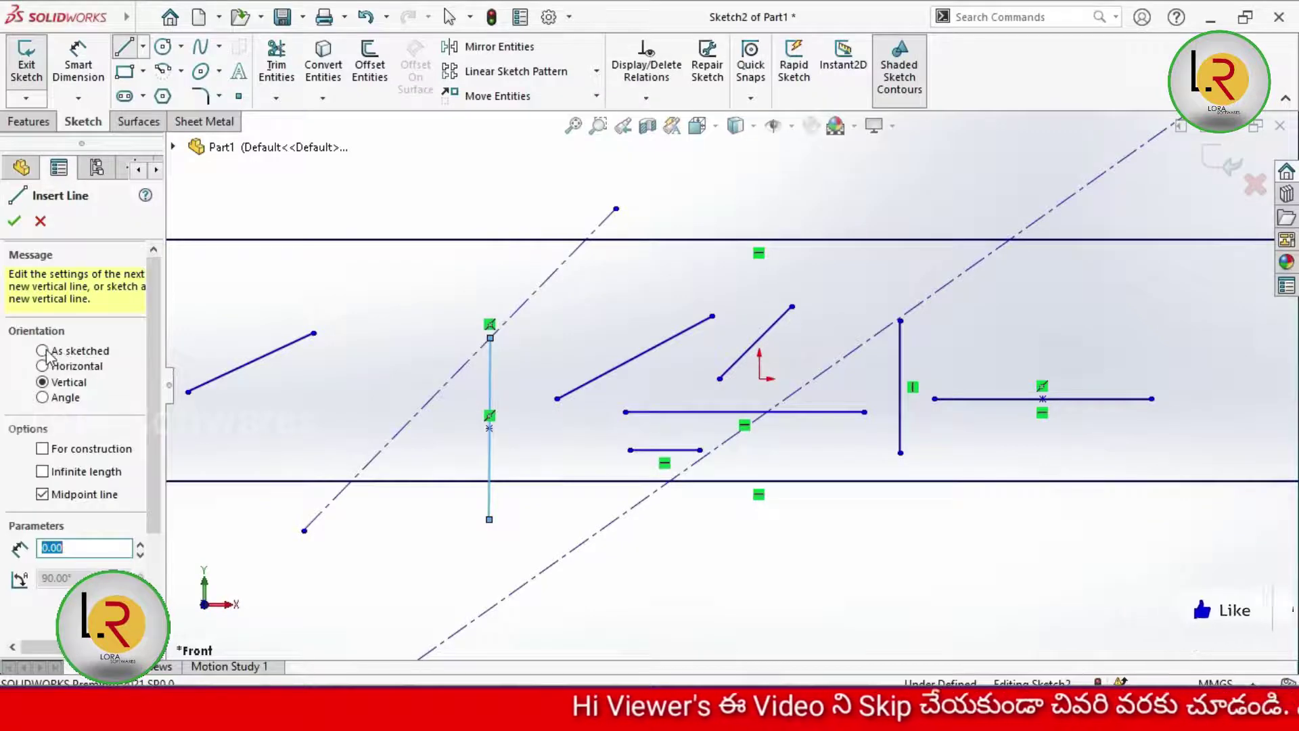
pyautogui.click(54, 352)
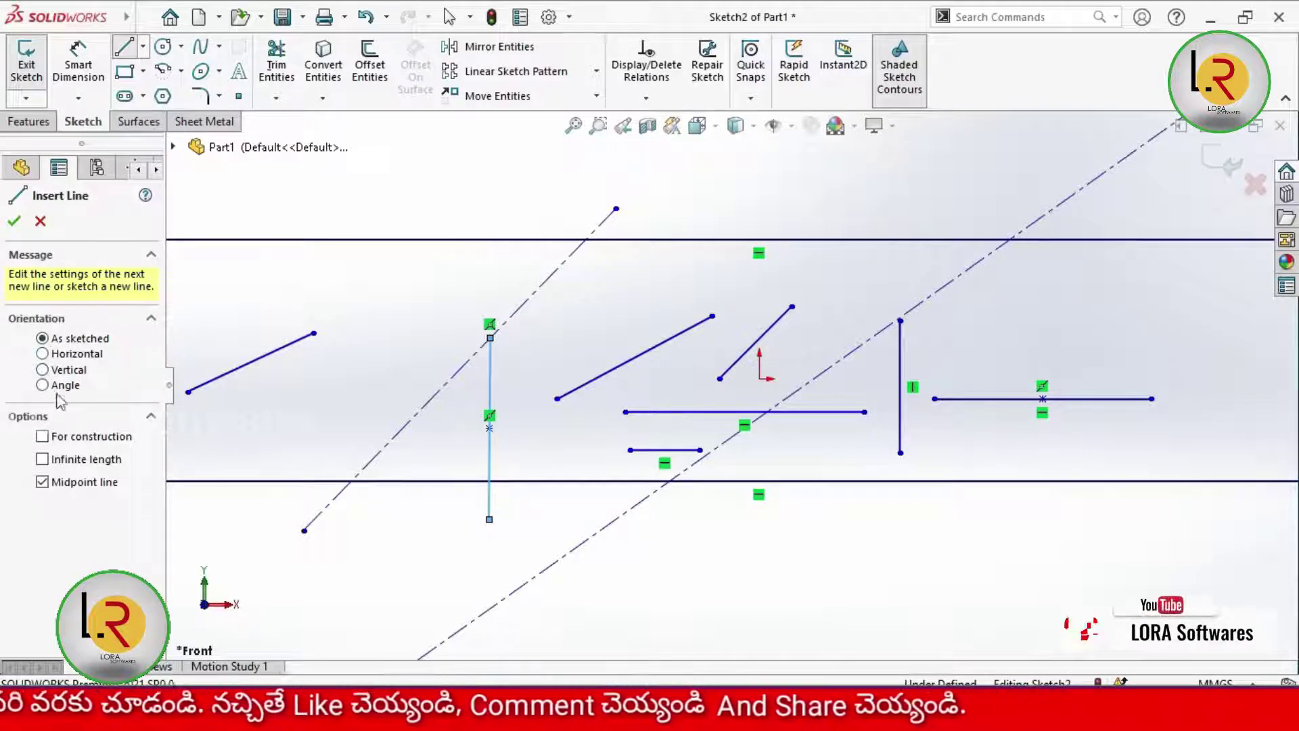
# - Place a vertical infinite construction line right of the origin and set line orientation to Angle
pyautogui.click(42, 459)
pyautogui.click(42, 436)
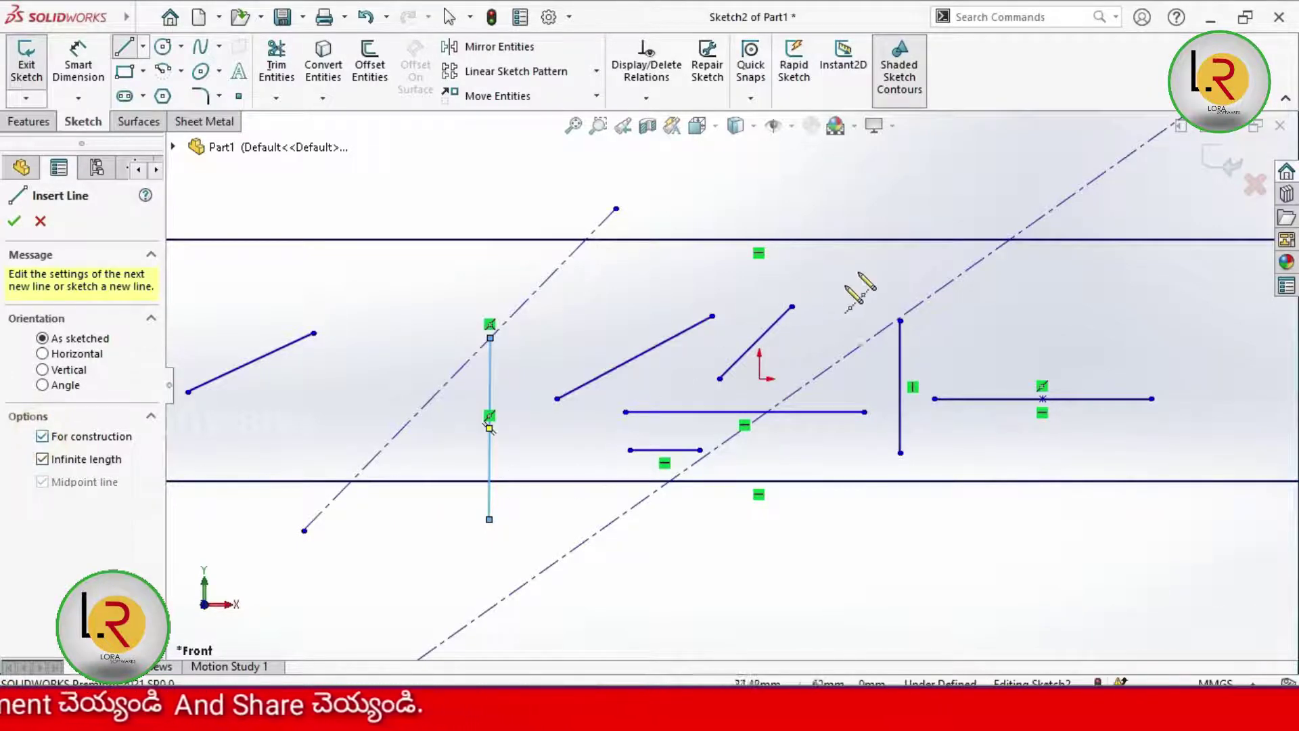
pyautogui.click(883, 278)
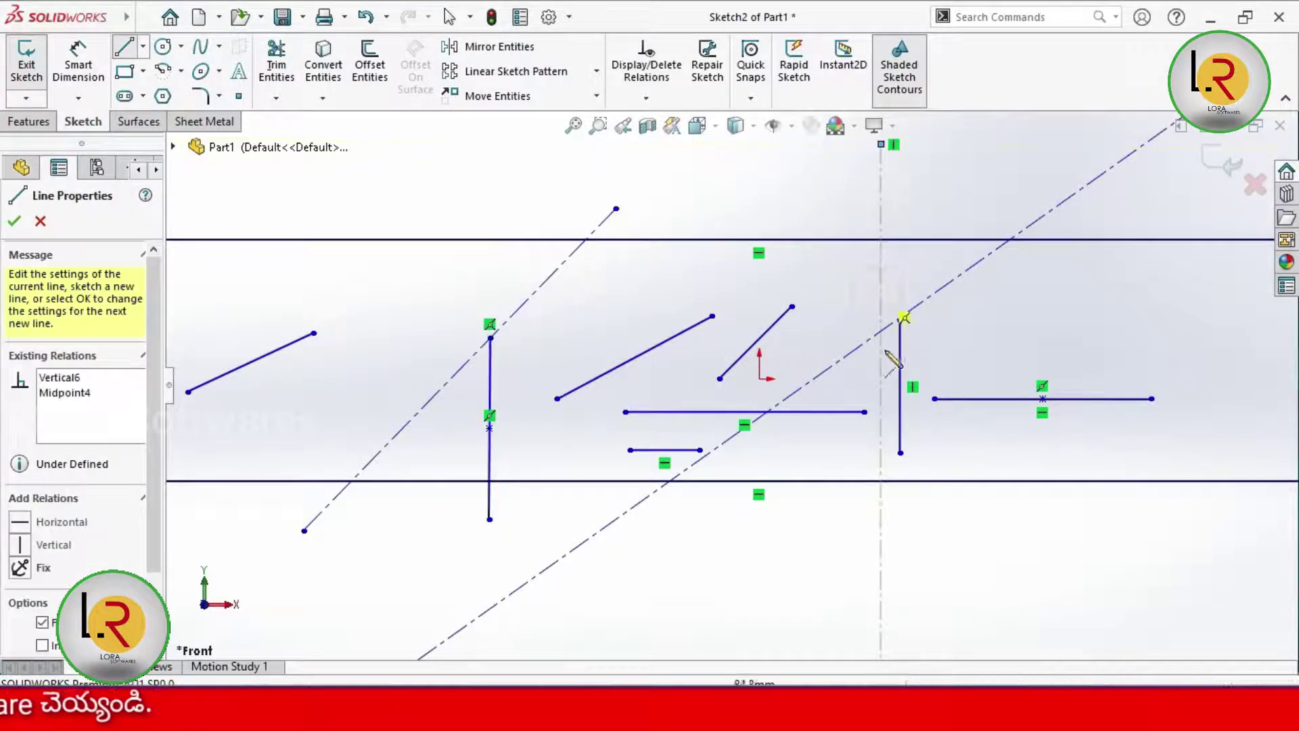
pyautogui.click(305, 530)
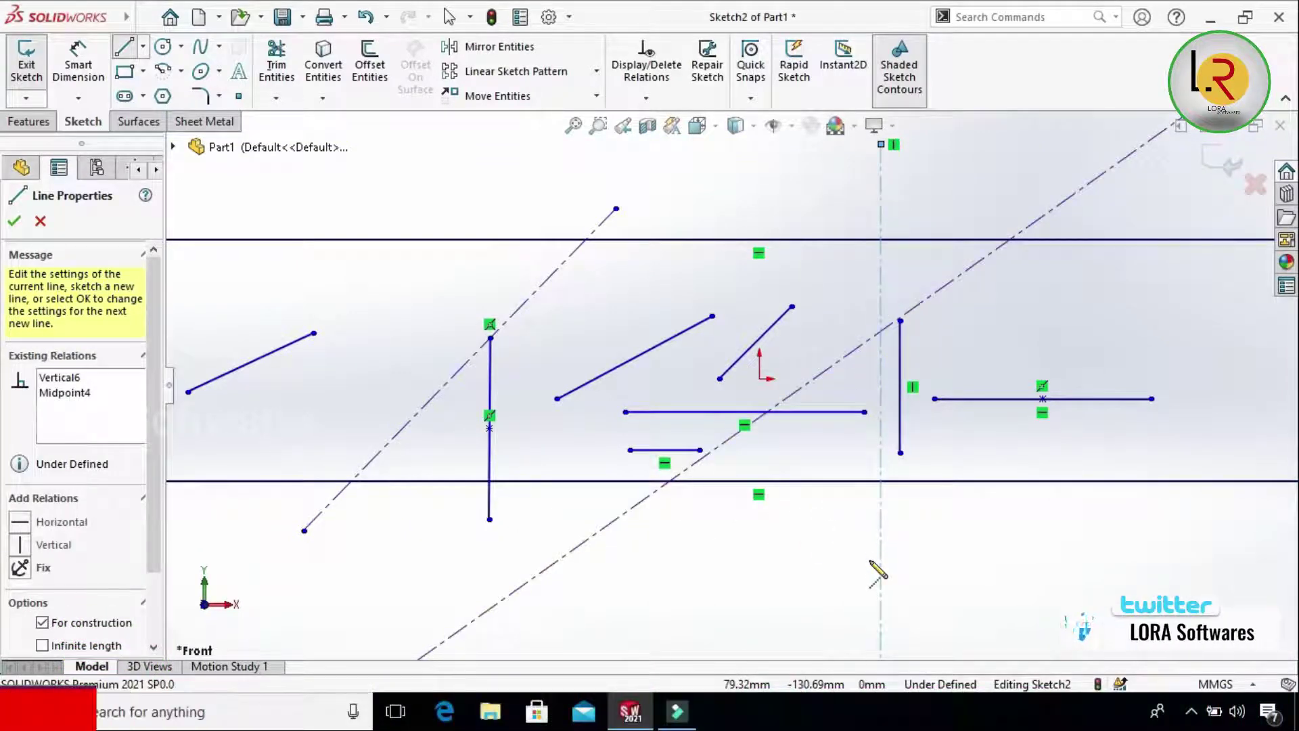
pyautogui.click(42, 386)
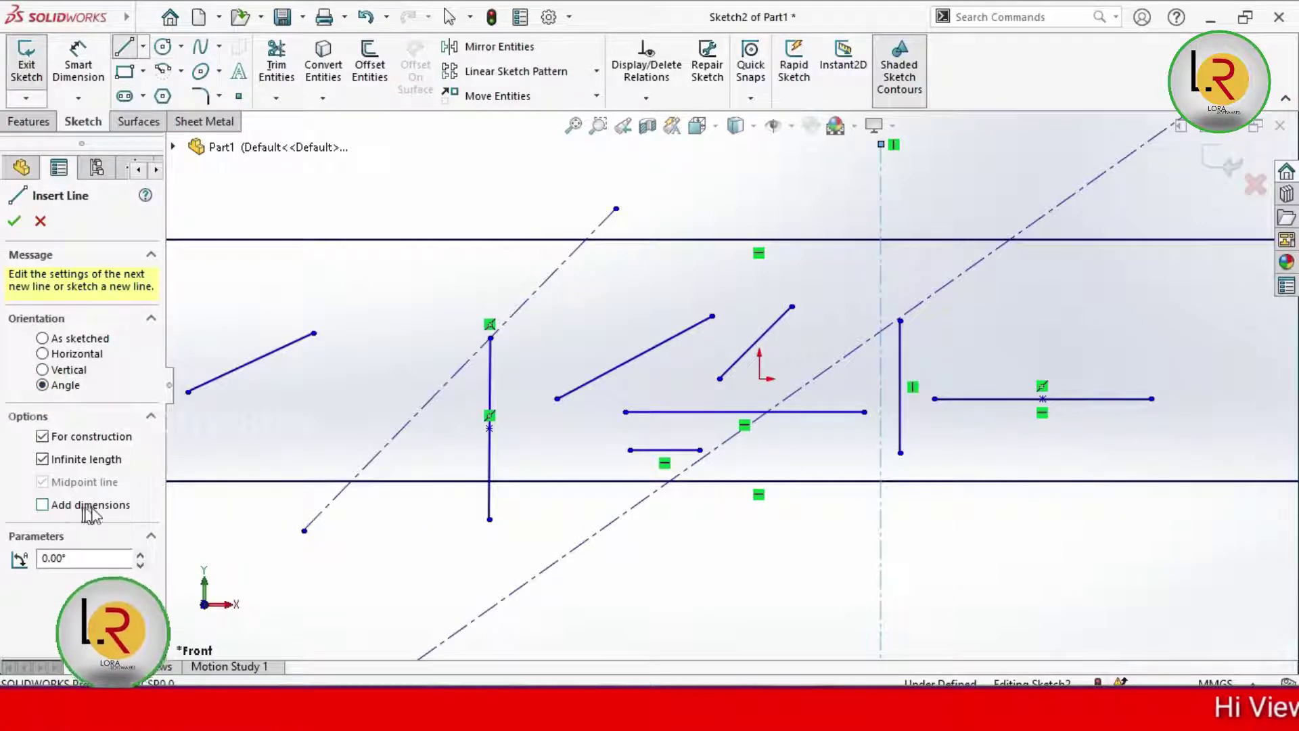
# - Enable Add dimensions, make lines finite and solid, and set the line angle to 25°
pyautogui.click(41, 506)
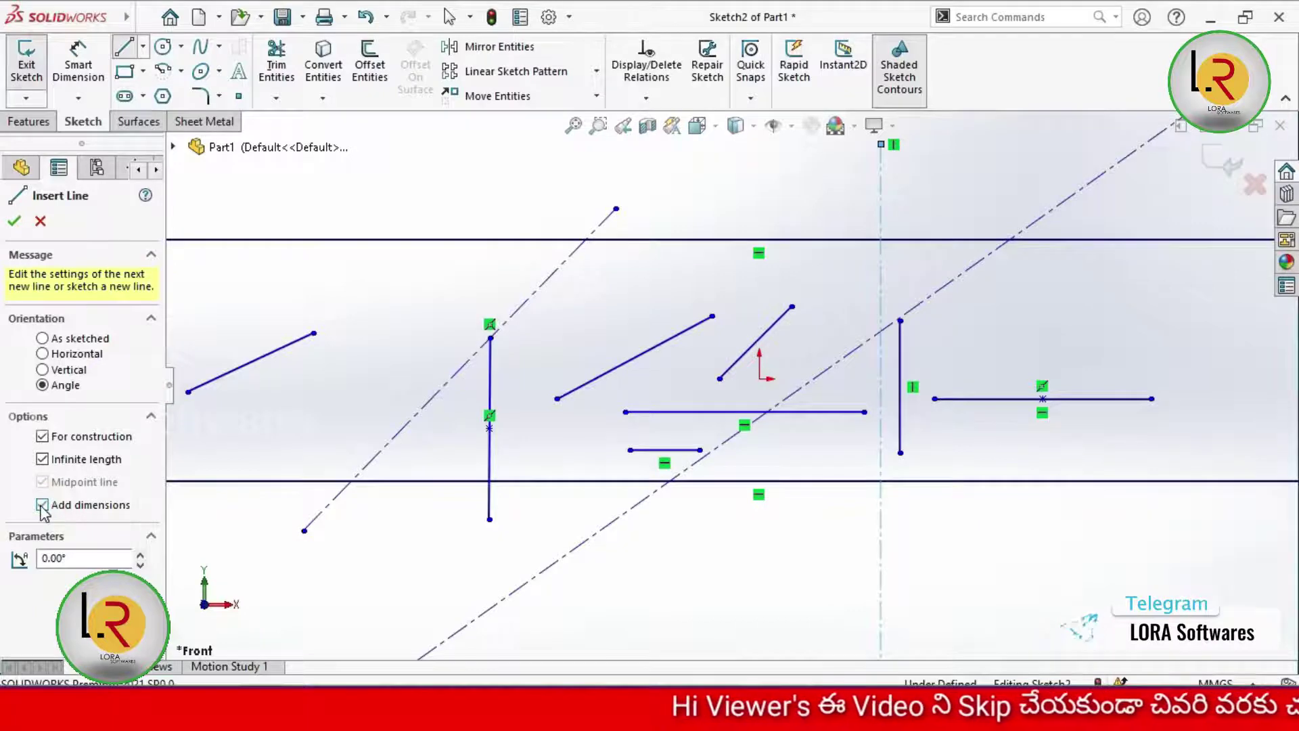
pyautogui.scroll(-5, 804, 595)
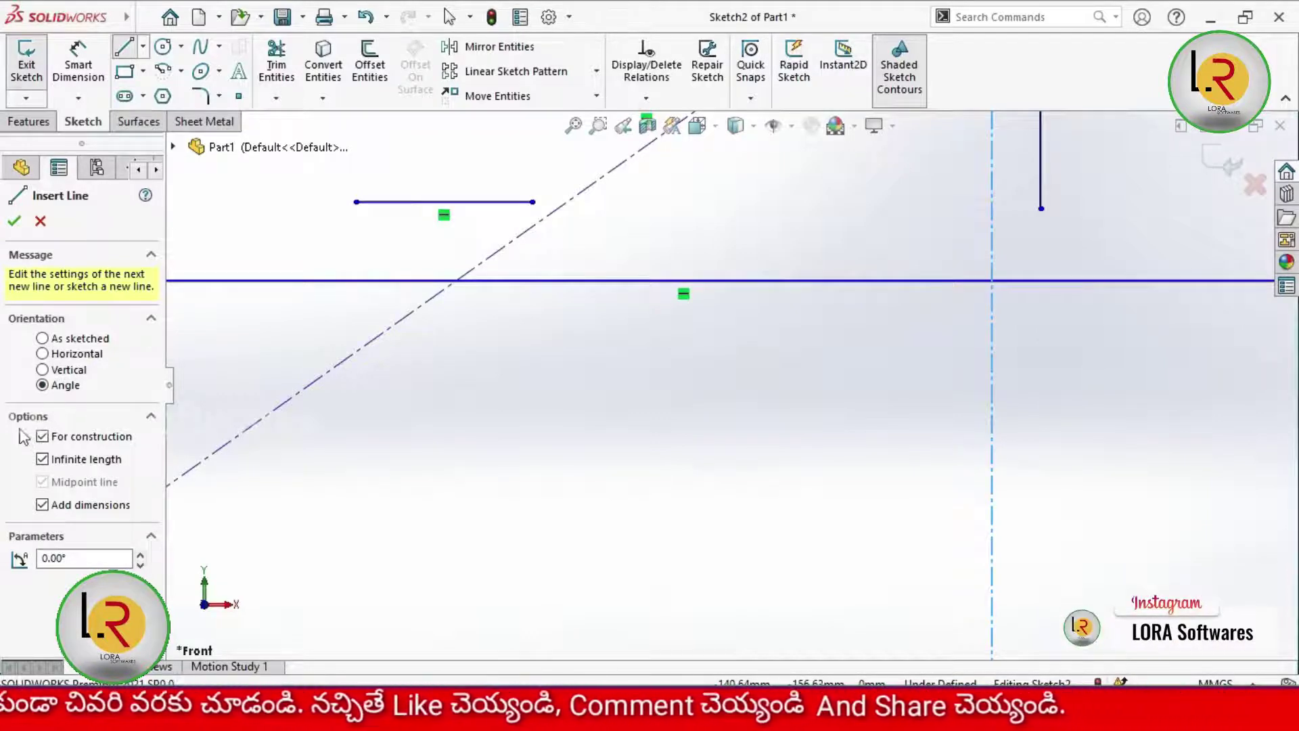
pyautogui.click(42, 459)
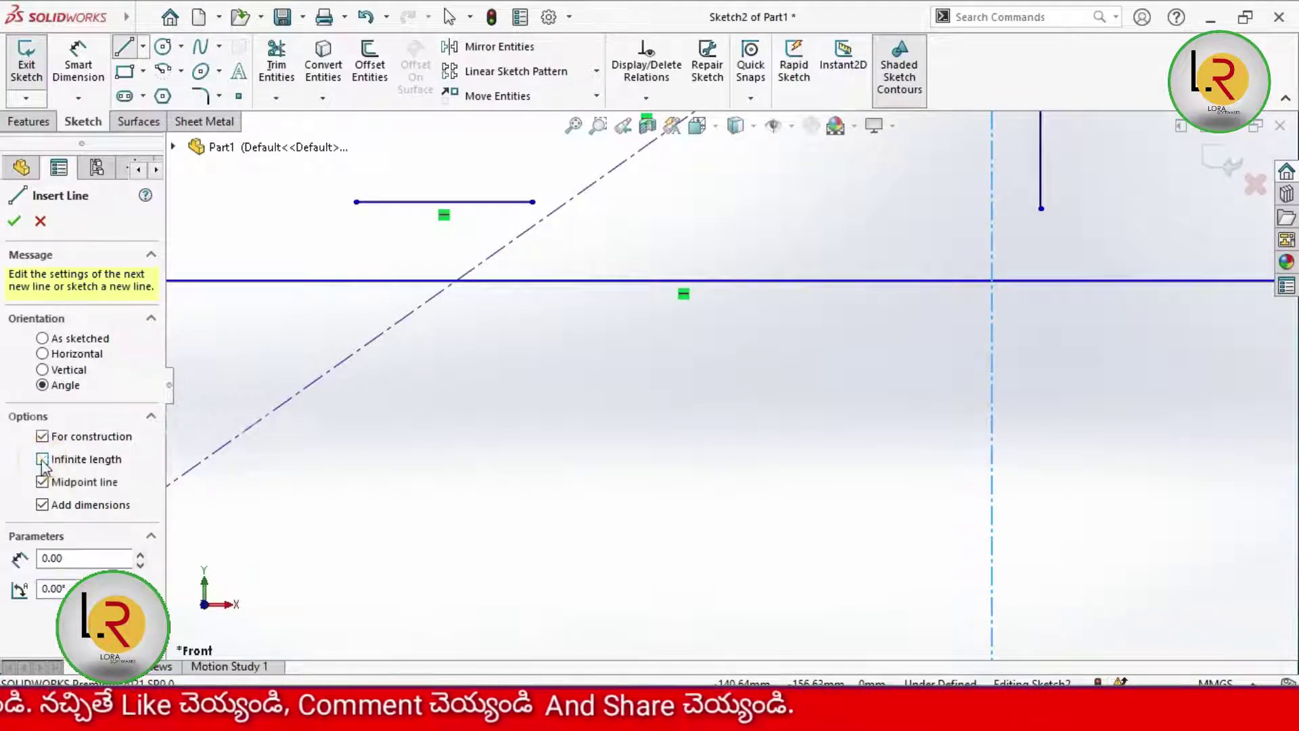
pyautogui.click(44, 437)
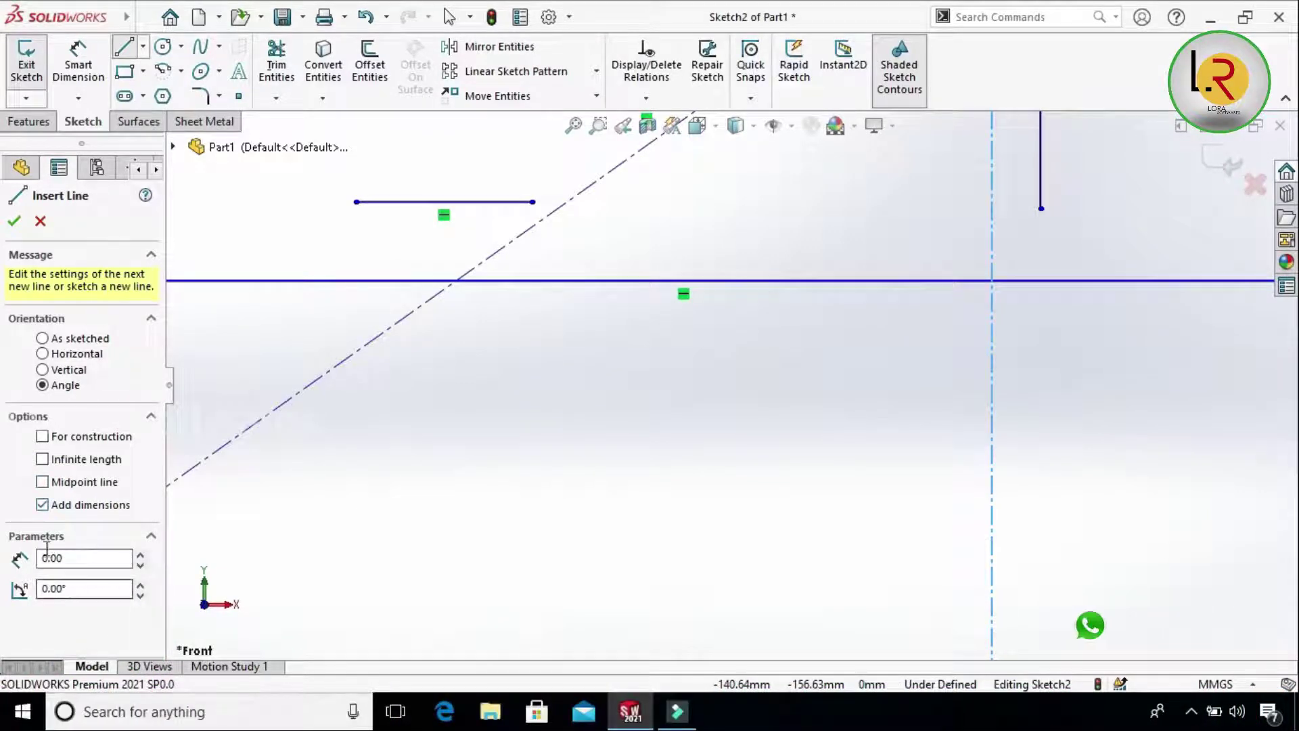
pyautogui.moveTo(74, 590); pyautogui.dragTo(32, 594)
pyautogui.write('45')
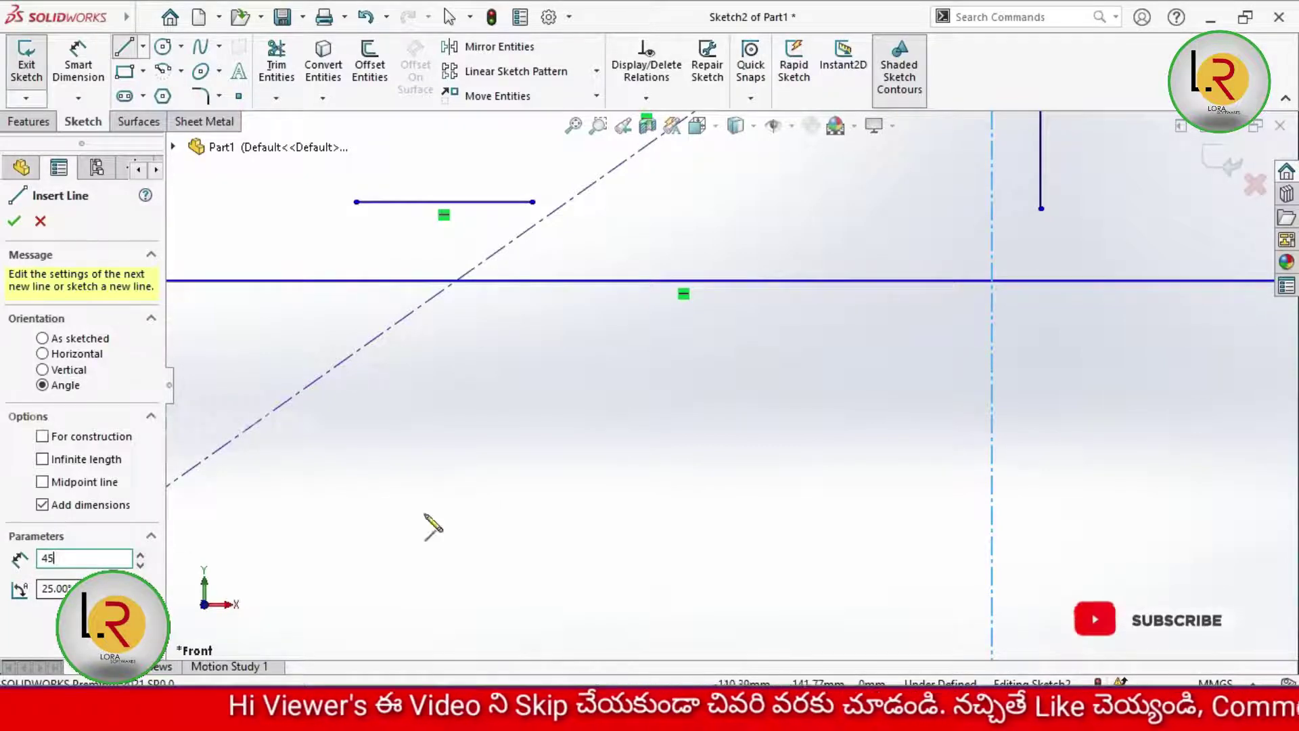
# - Draw a 45-long line at 25° below the origin and close the line command
pyautogui.moveTo(581, 559); pyautogui.dragTo(725, 494)
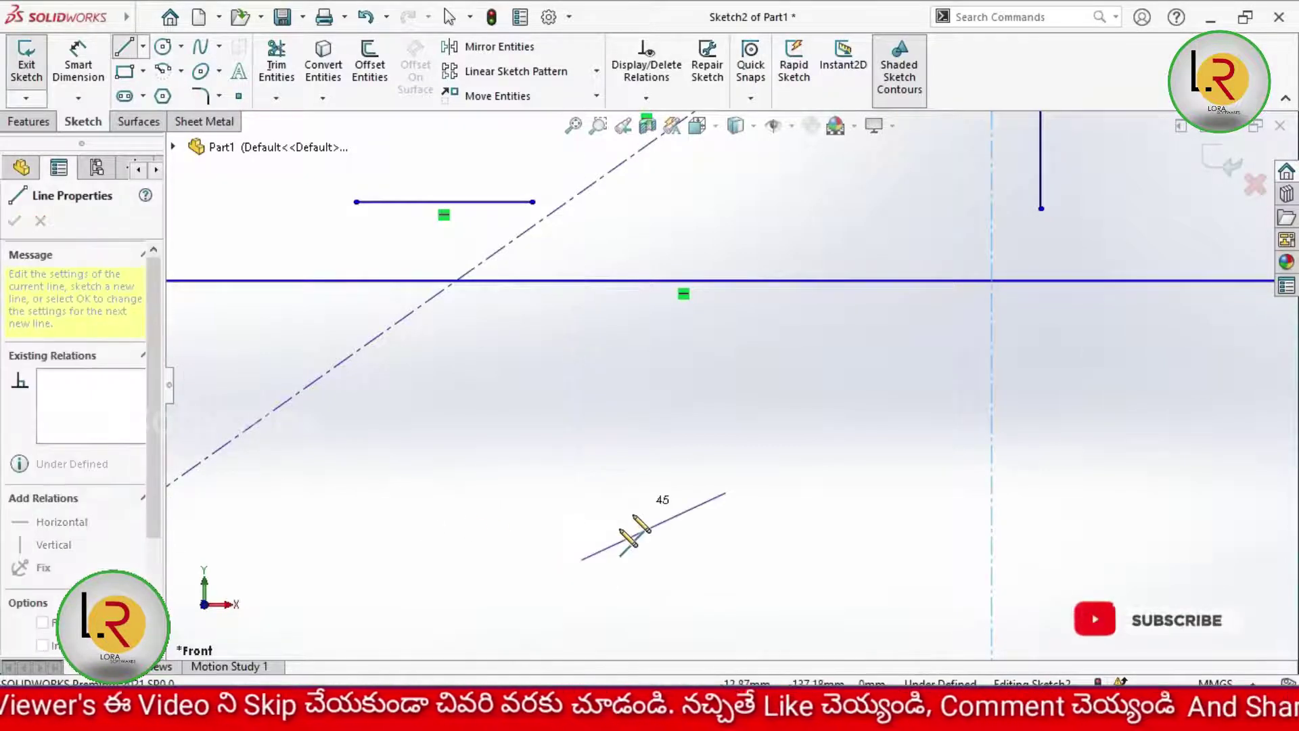
pyautogui.click(723, 530)
pyautogui.press('Return')
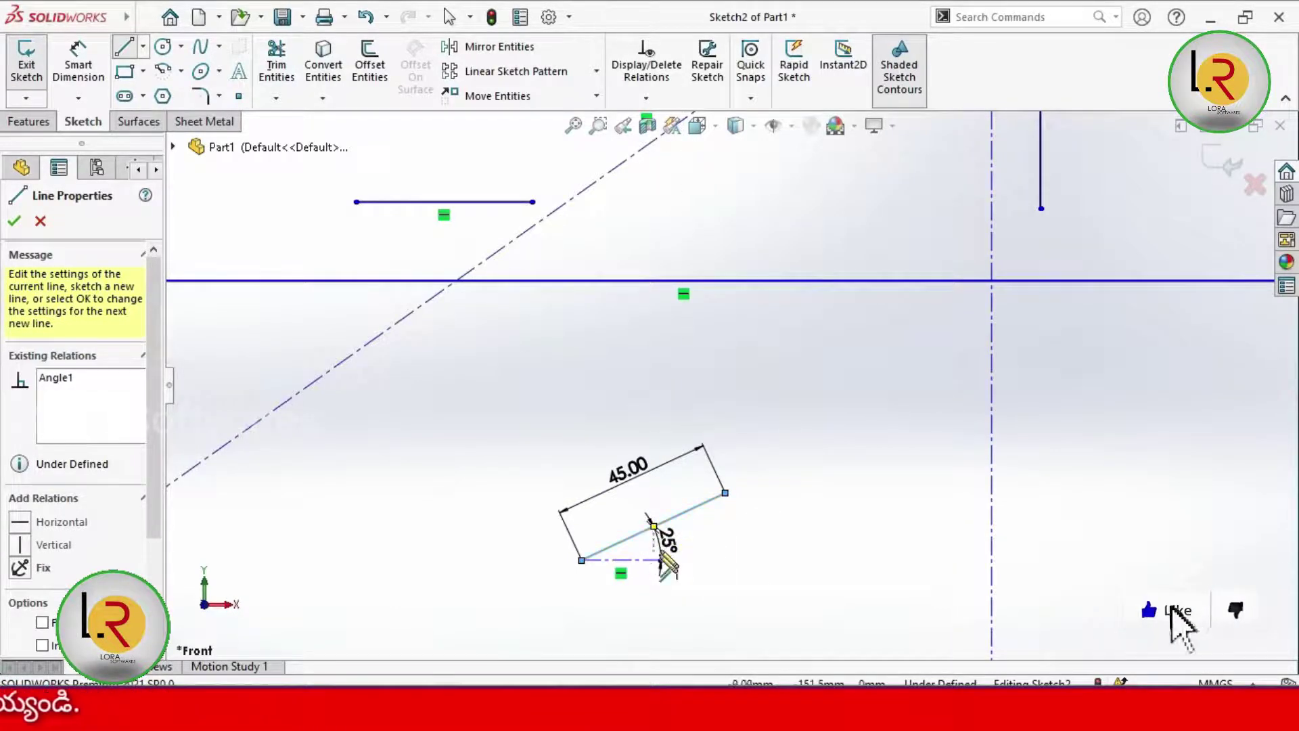
pyautogui.scroll(-2, 667, 561)
pyautogui.scroll(3, 667, 561)
pyautogui.scroll(3, 668, 561)
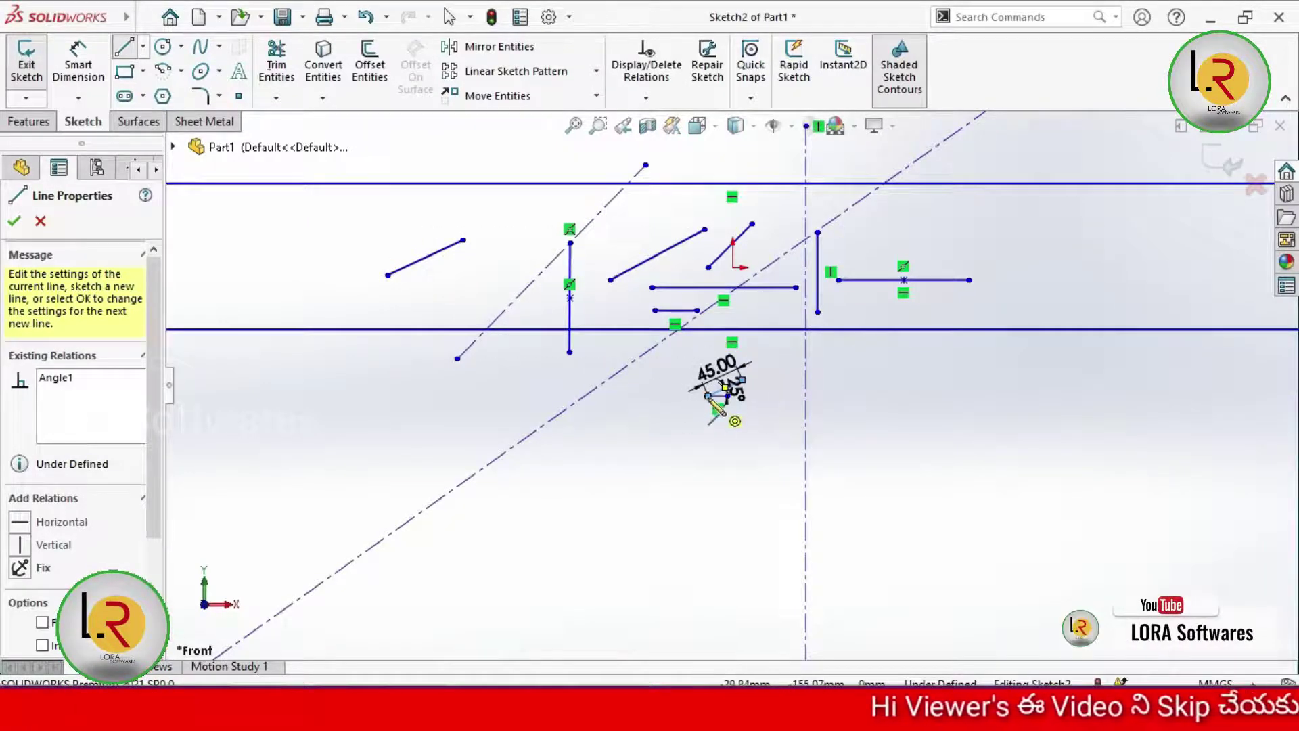
pyautogui.click(14, 221)
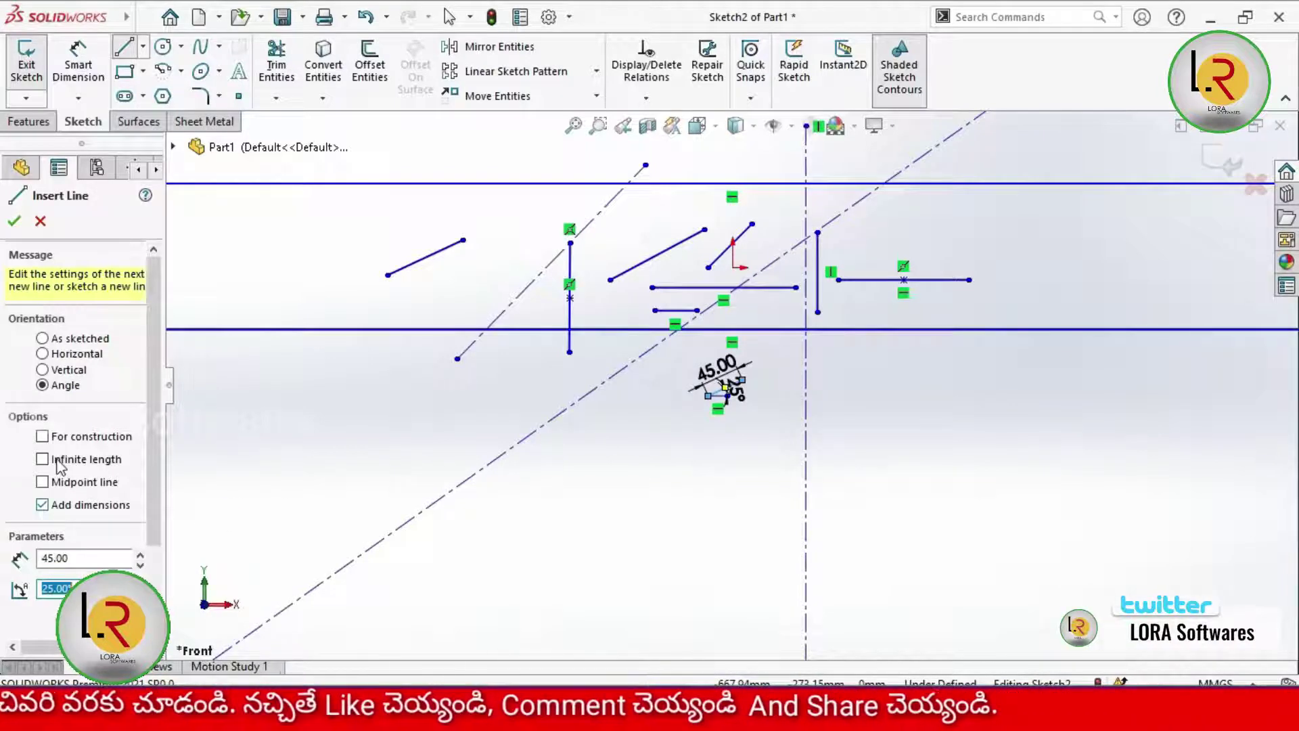
pyautogui.click(42, 338)
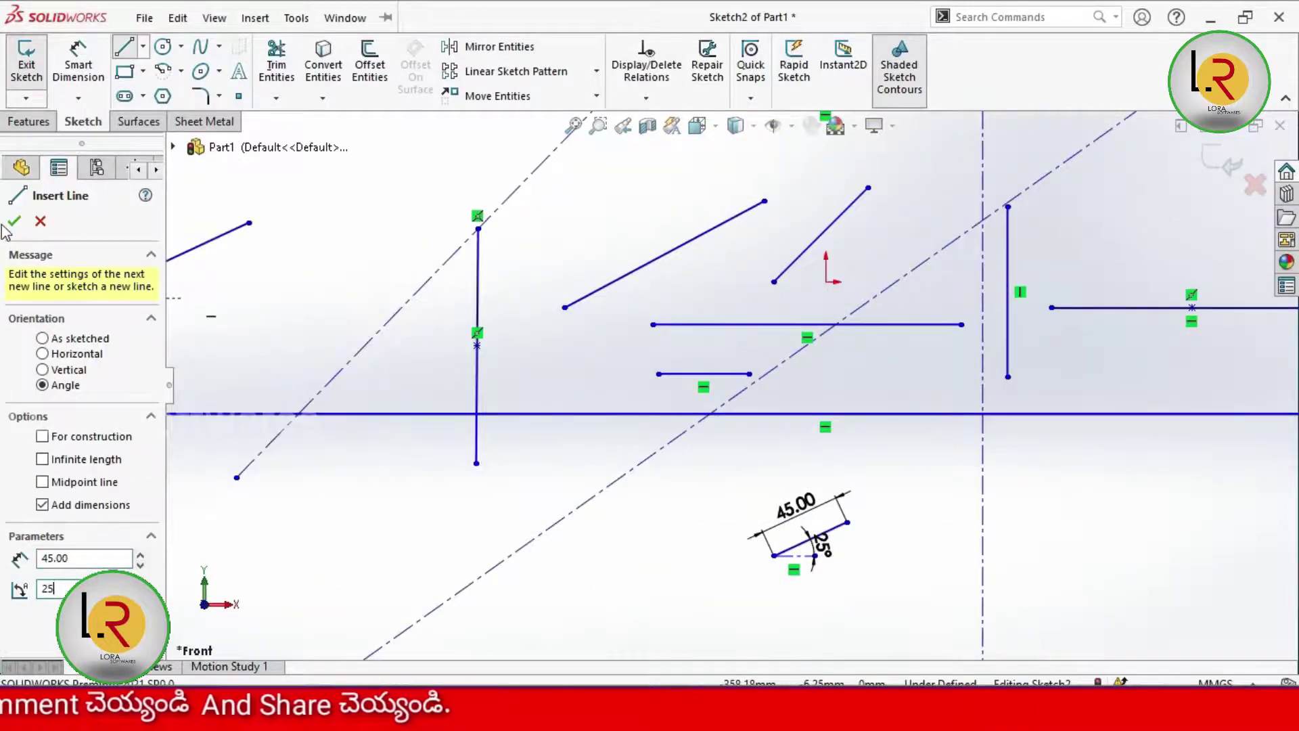
pyautogui.click(7, 225)
# - Delete all existing sketch lines, then draw a corner rectangle up and left of the origin
pyautogui.scroll(5, 891, 372)
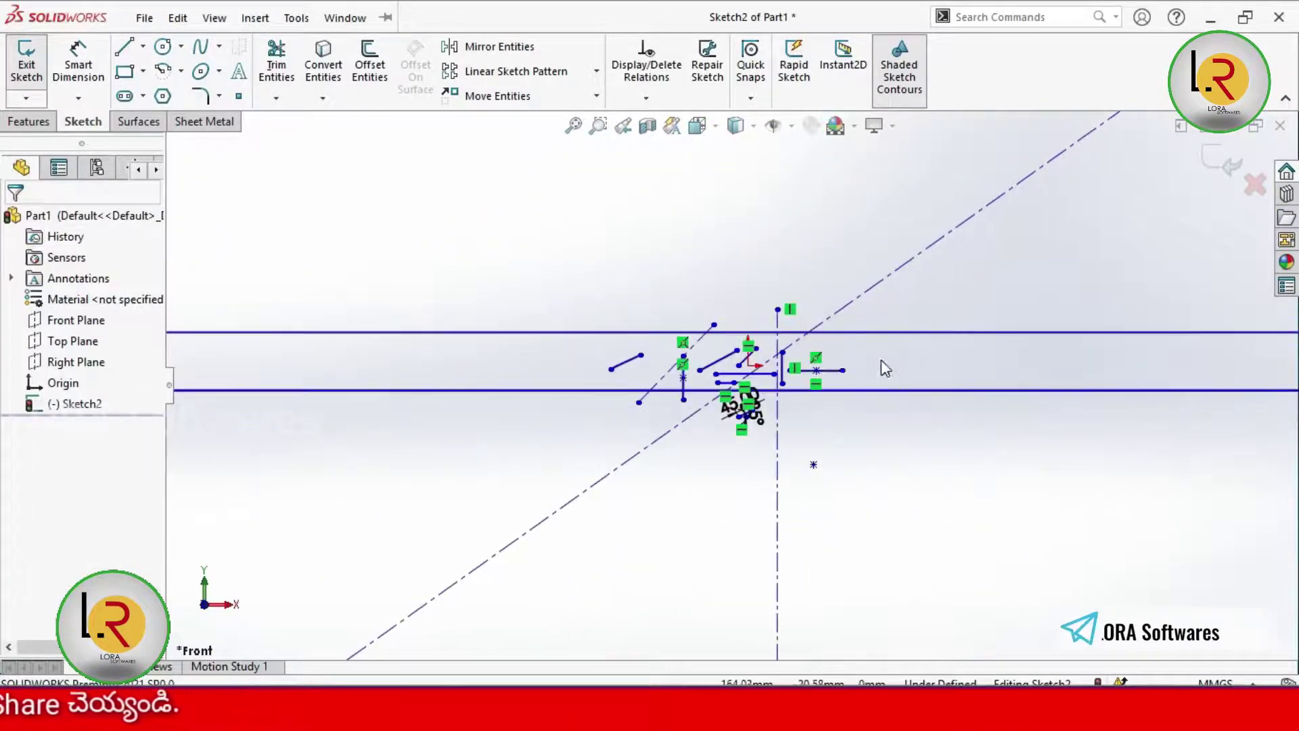
pyautogui.moveTo(1016, 270); pyautogui.dragTo(494, 520)
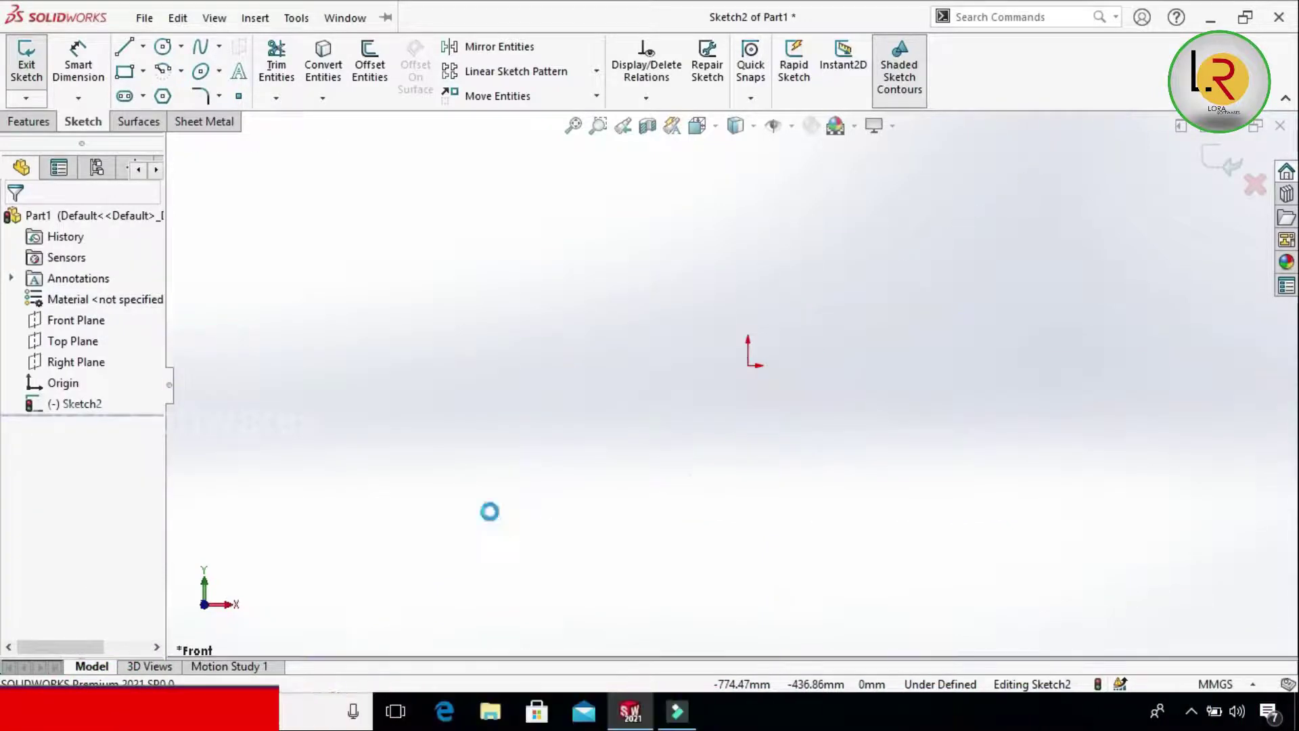
pyautogui.click(143, 71)
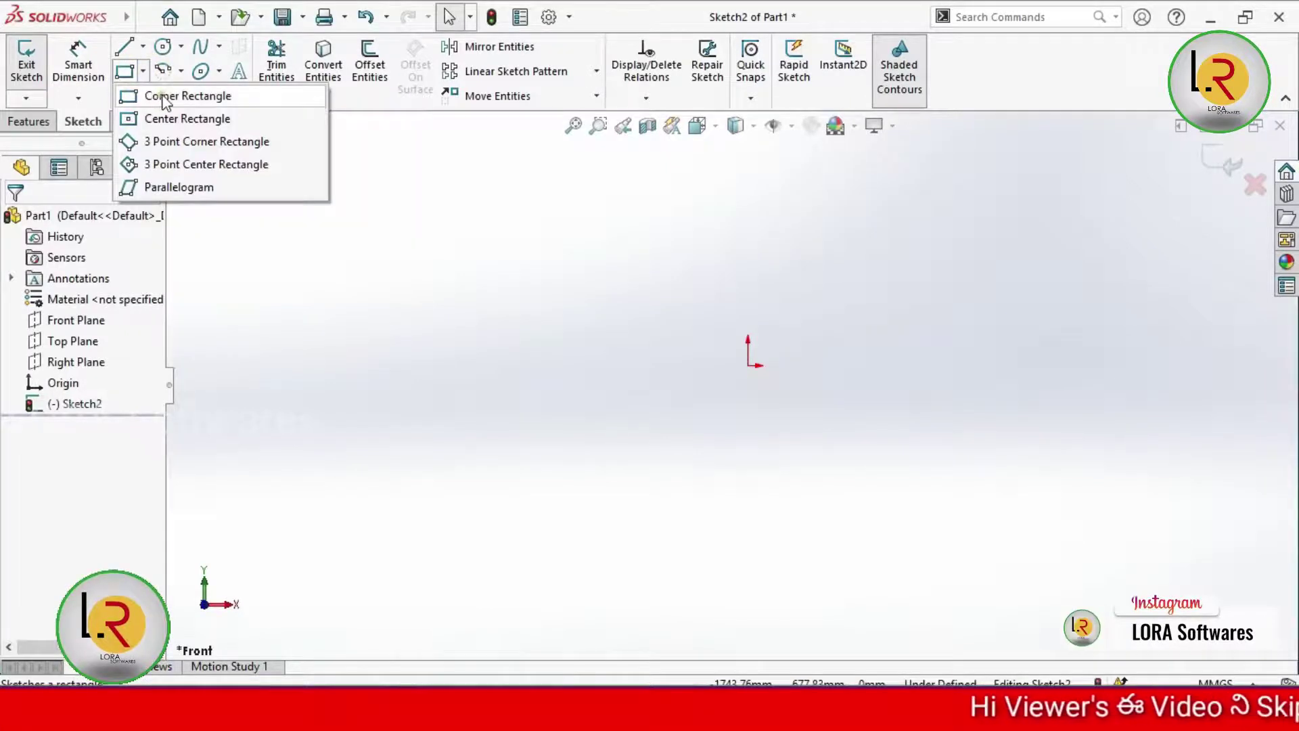
pyautogui.click(164, 98)
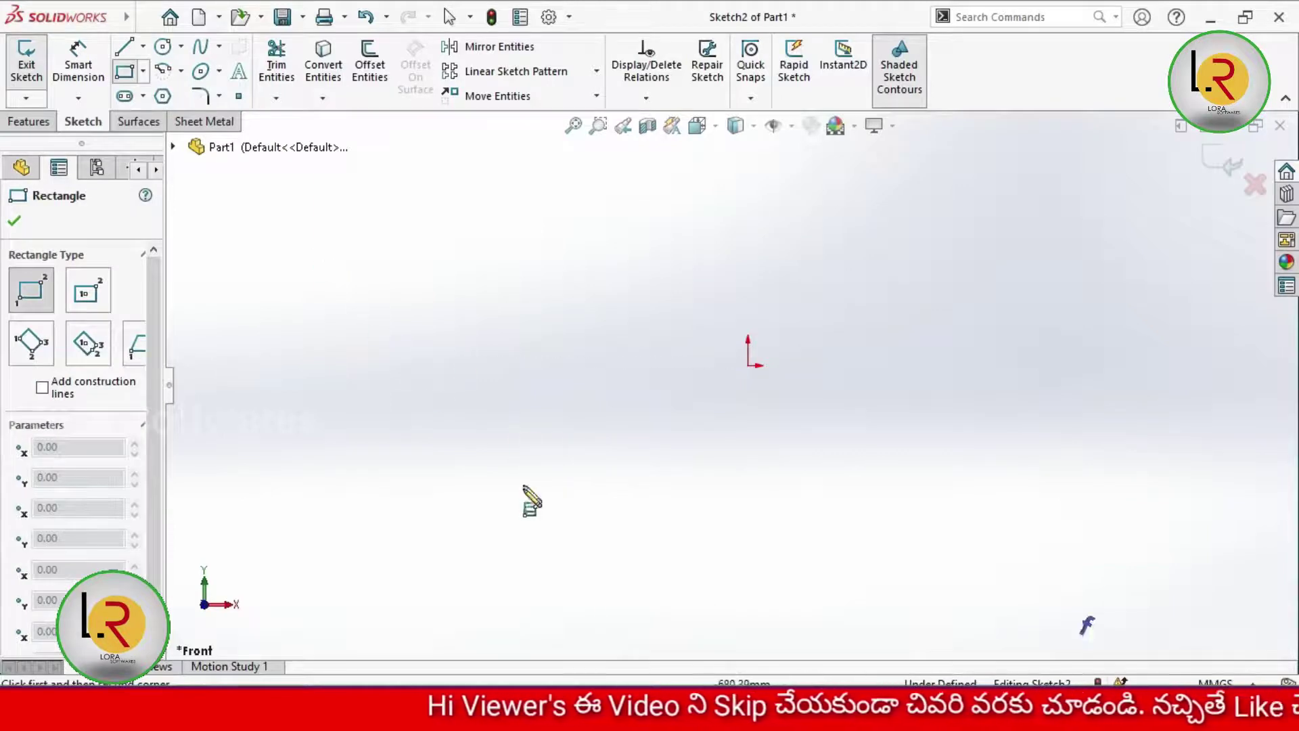
pyautogui.click(288, 235)
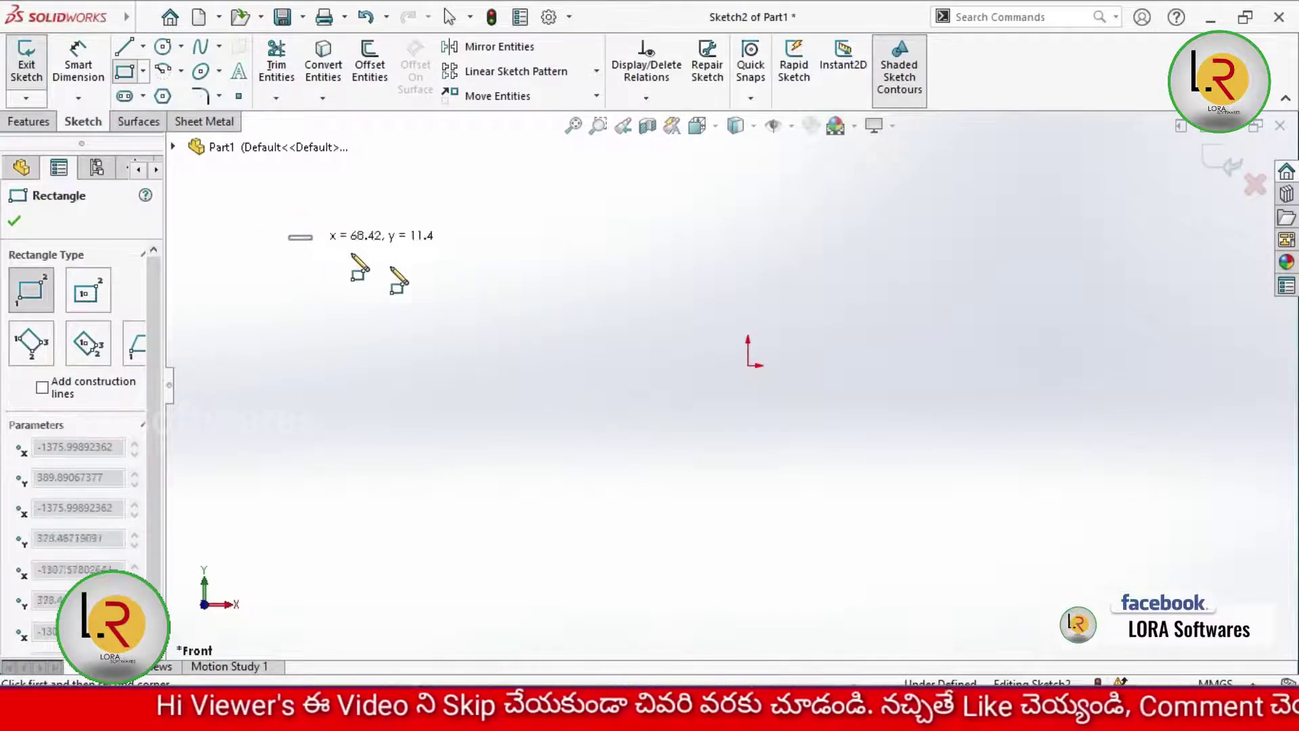
pyautogui.click(487, 383)
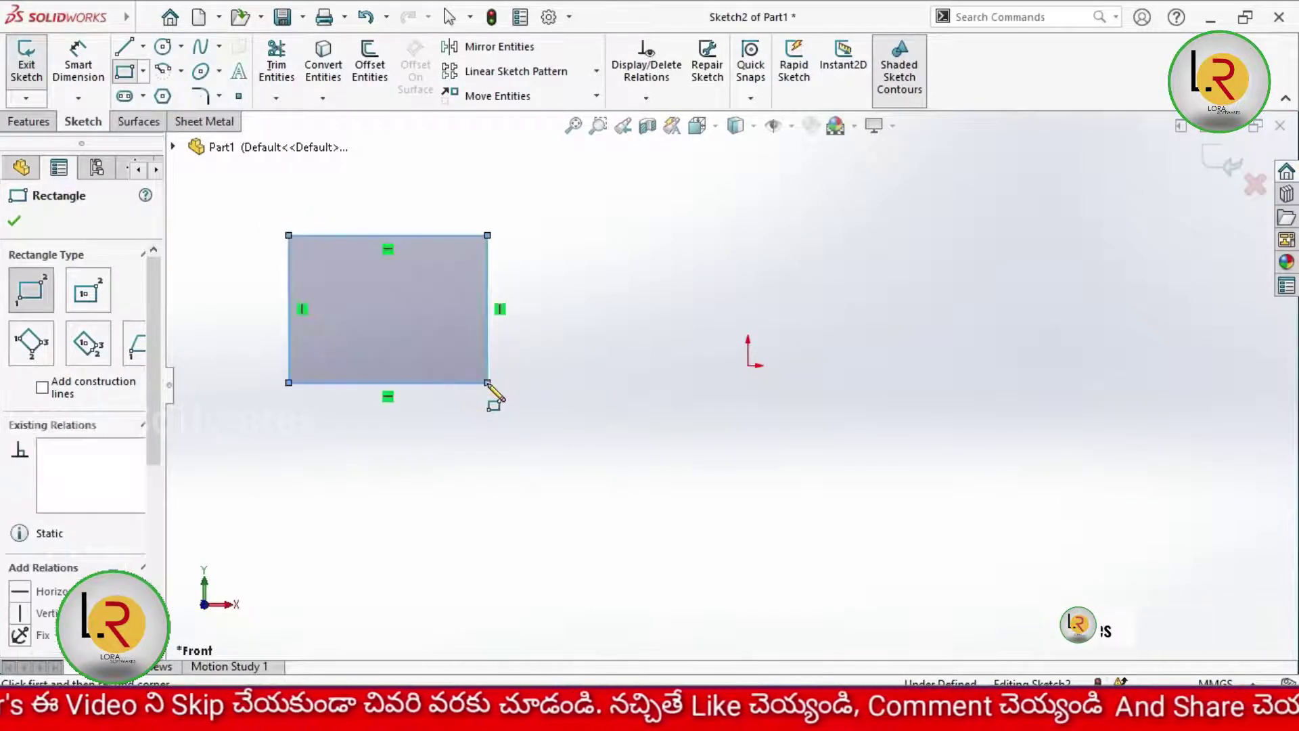
pyautogui.click(144, 71)
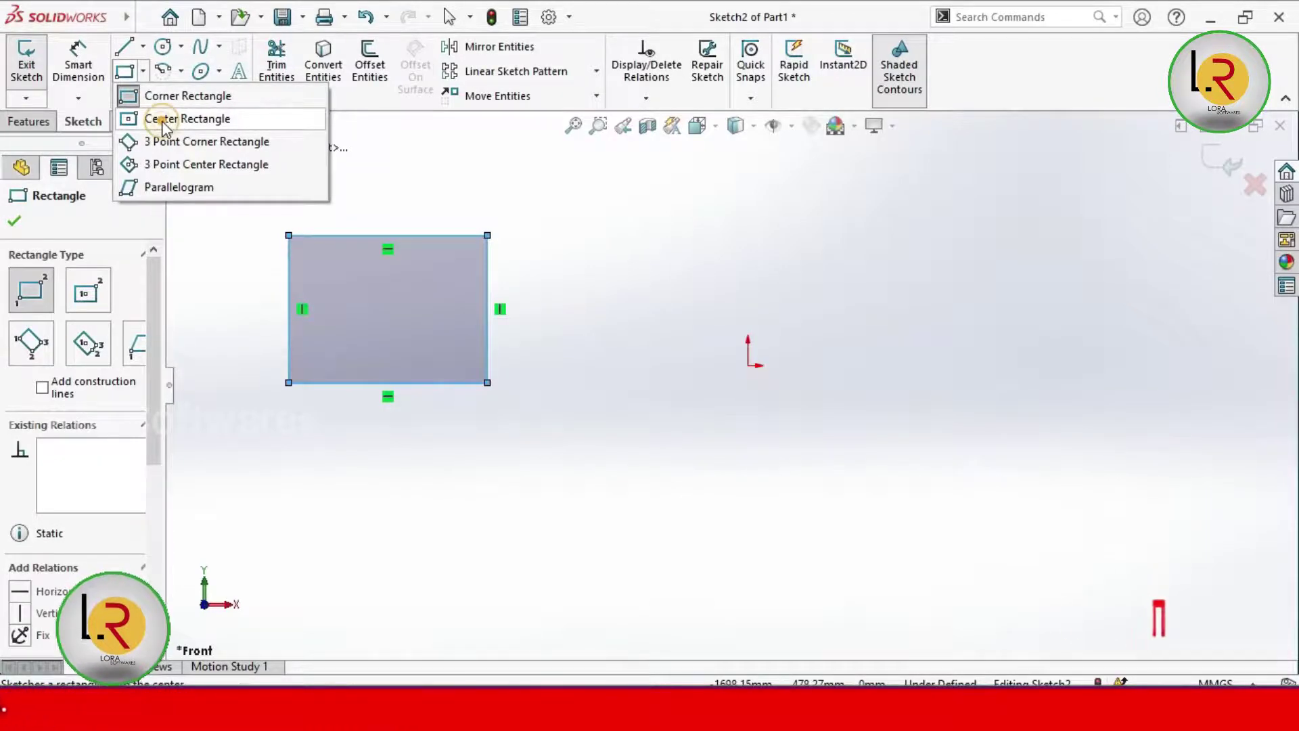
# - Draw a center rectangle centred just right of the origin, beside the corner rectangle
pyautogui.click(165, 123)
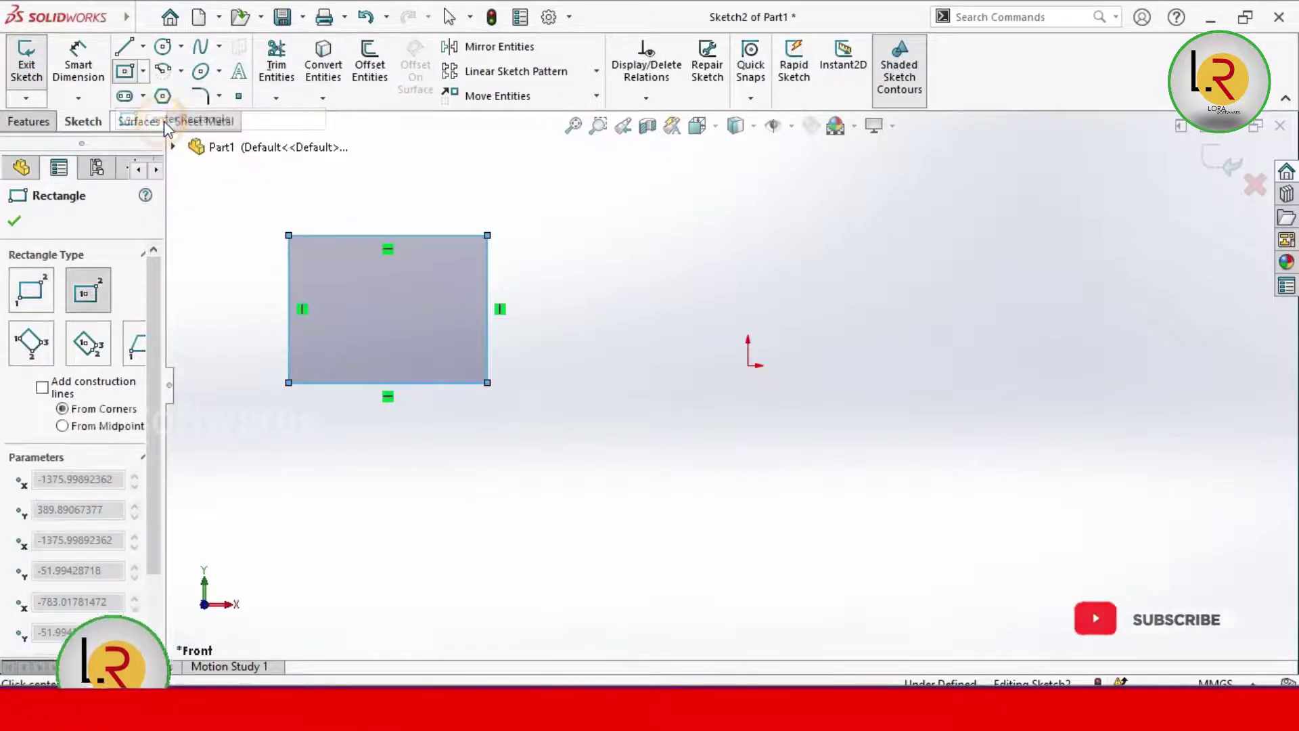
pyautogui.click(854, 355)
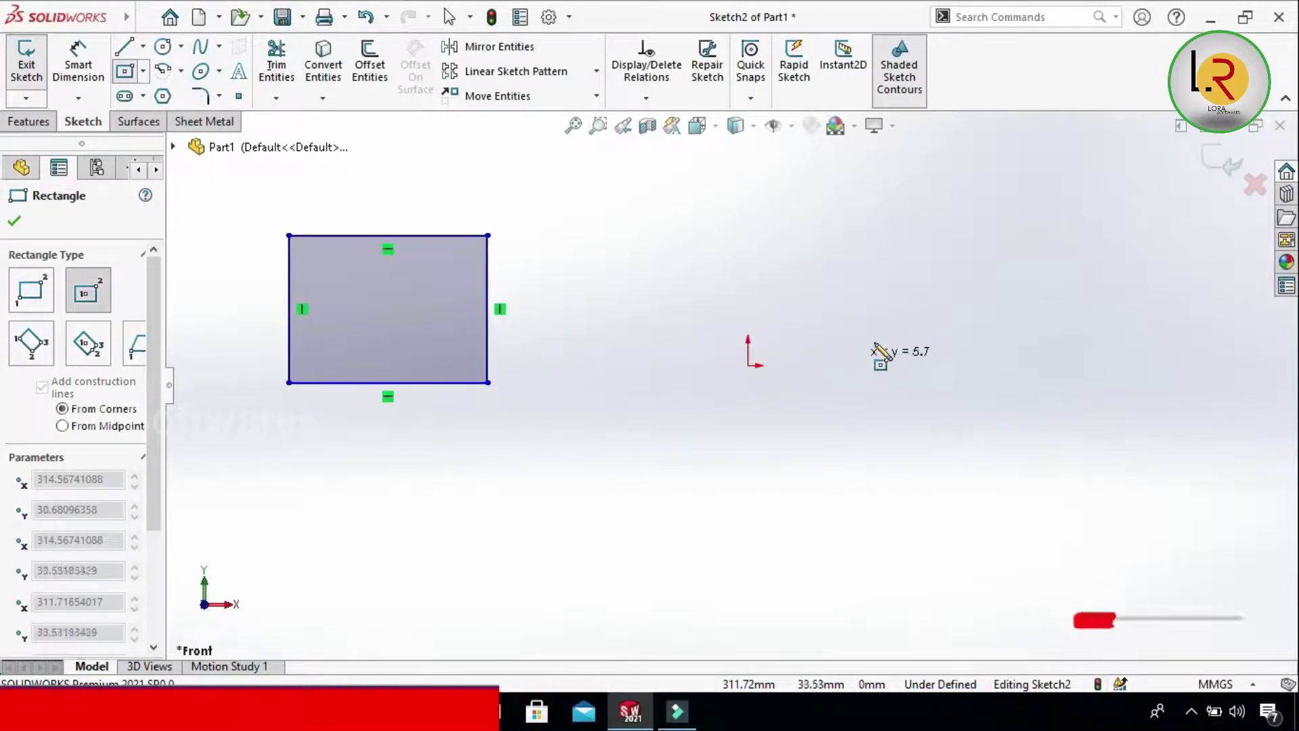
pyautogui.click(1013, 264)
pyautogui.click(145, 72)
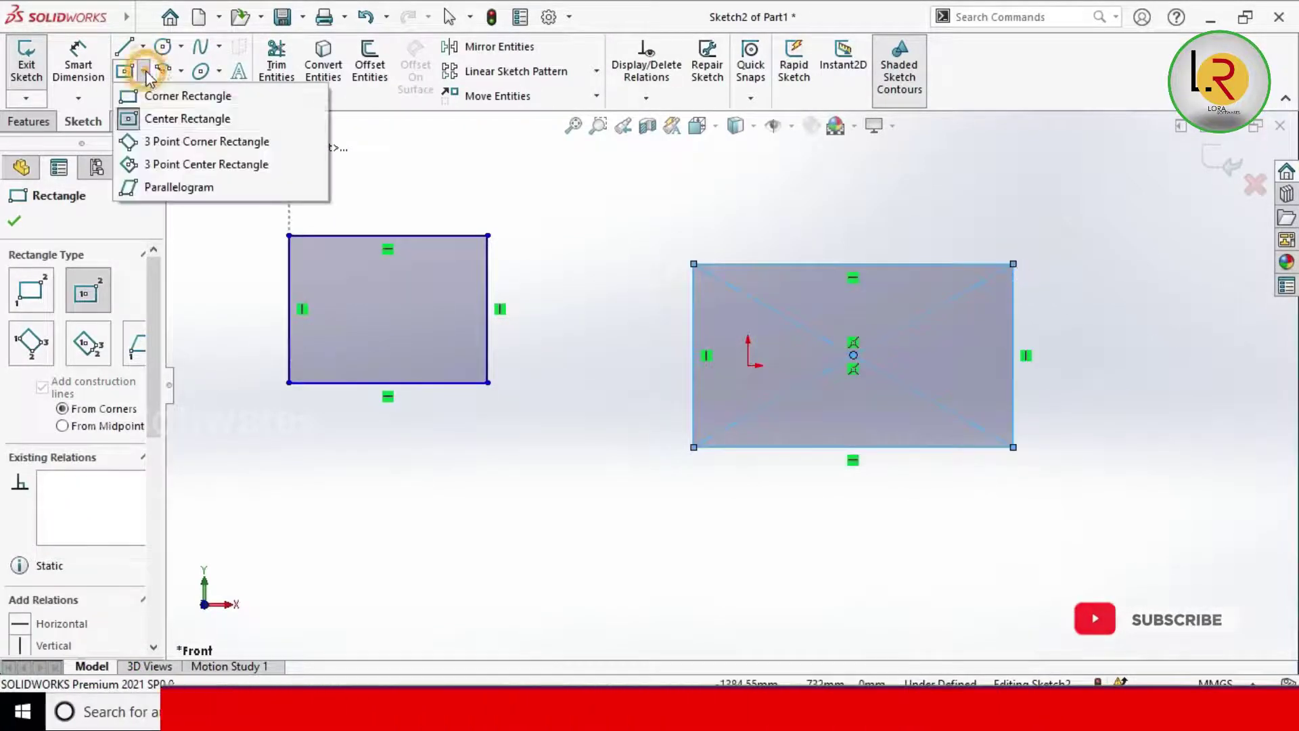
pyautogui.click(181, 144)
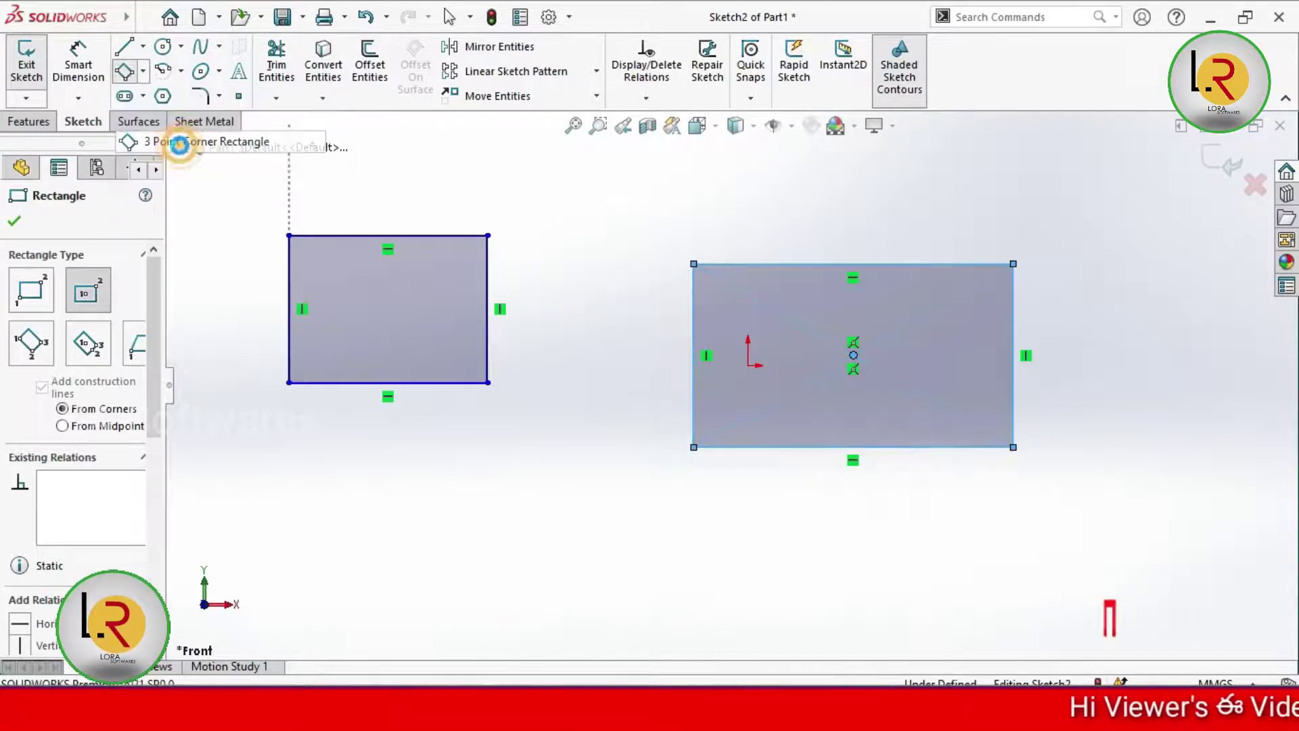
# - Draw a tilted 3-point corner rectangle at the upper right of the sketch
pyautogui.scroll(5, 783, 359)
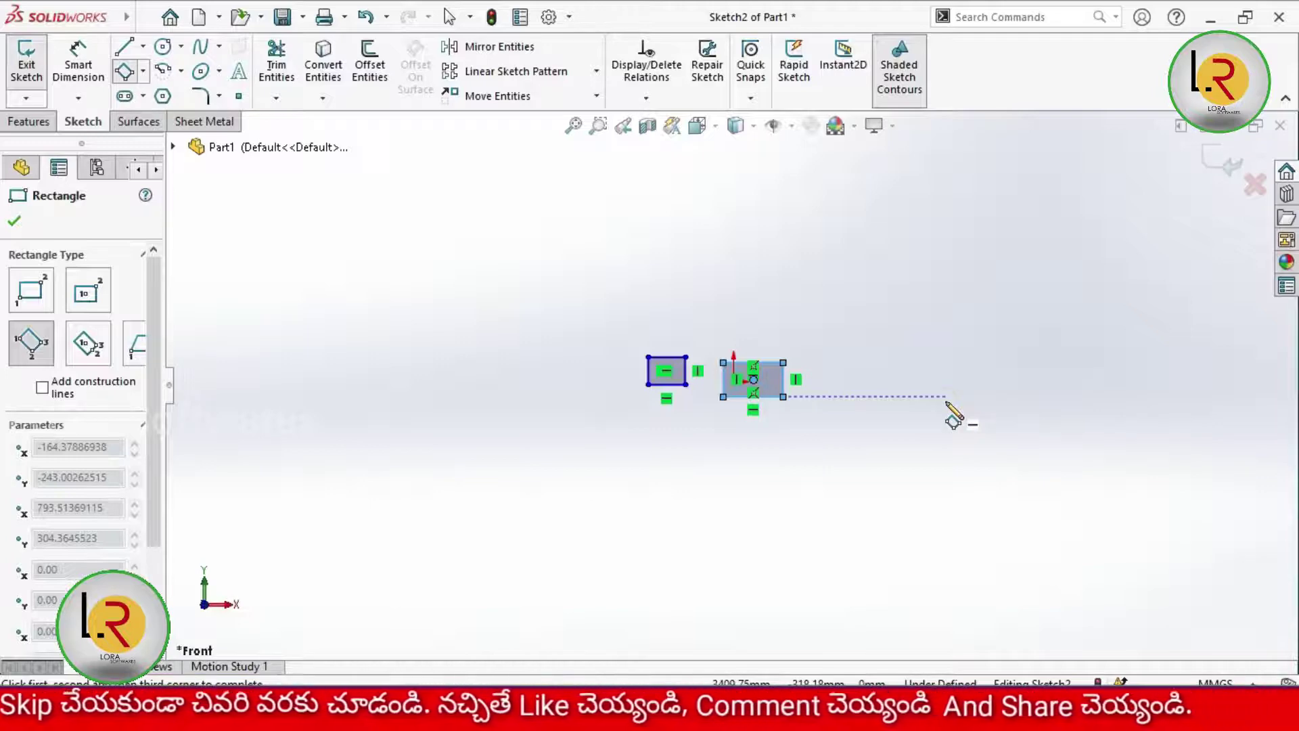
pyautogui.click(946, 402)
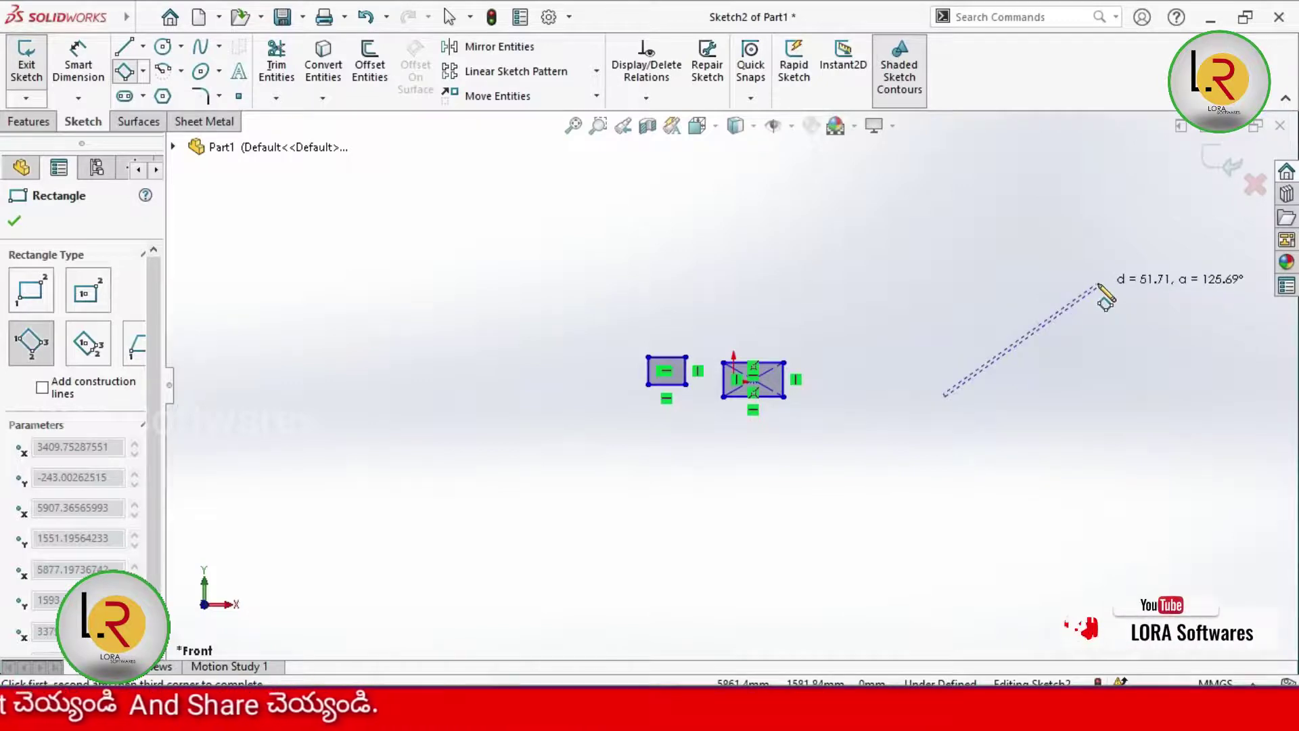
pyautogui.click(1040, 203)
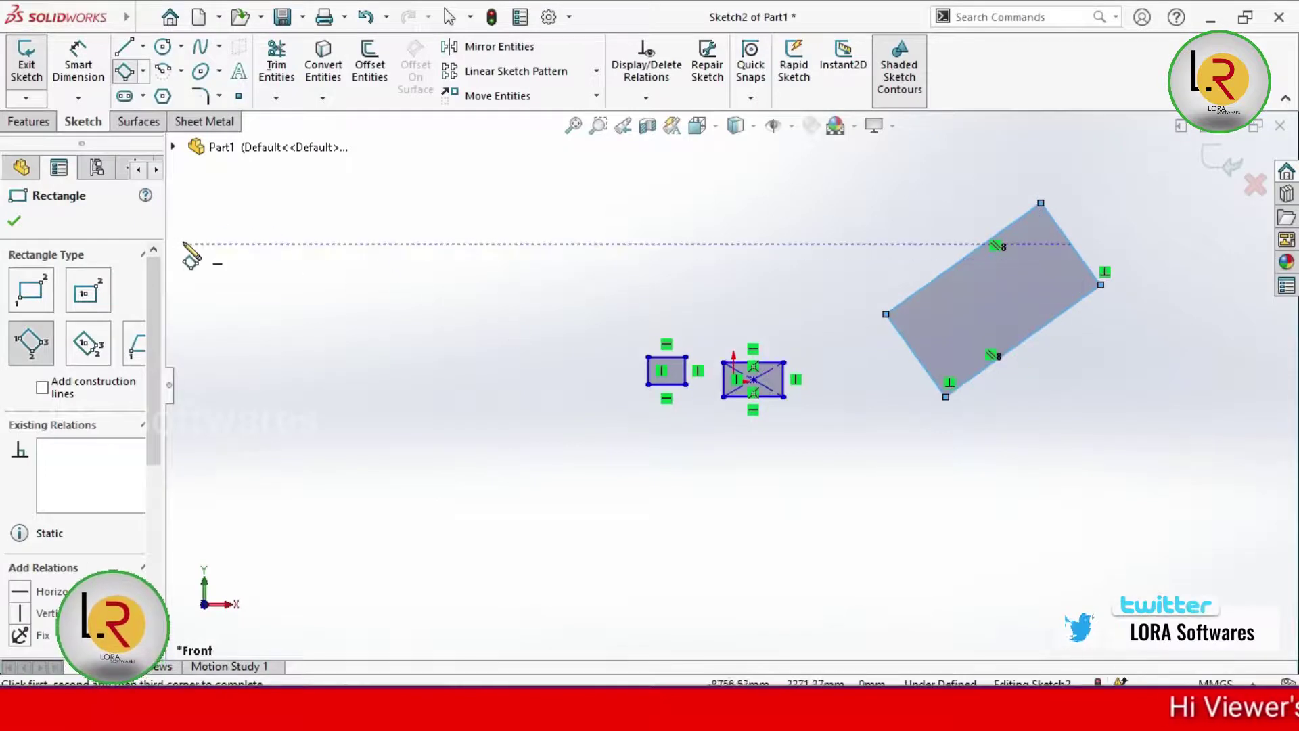
pyautogui.click(146, 72)
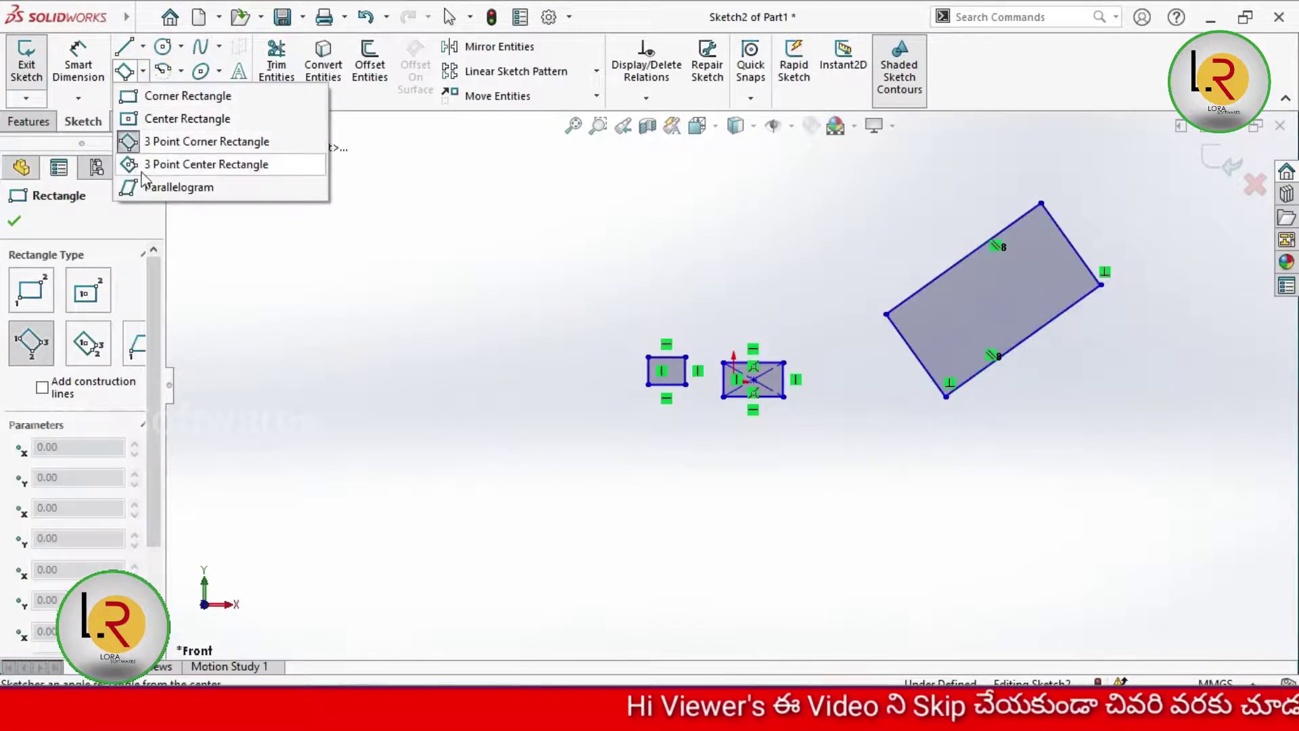
# - Draw a tilted 3-point center rectangle from its centre, side midpoint and corner, left of the others
pyautogui.click(224, 165)
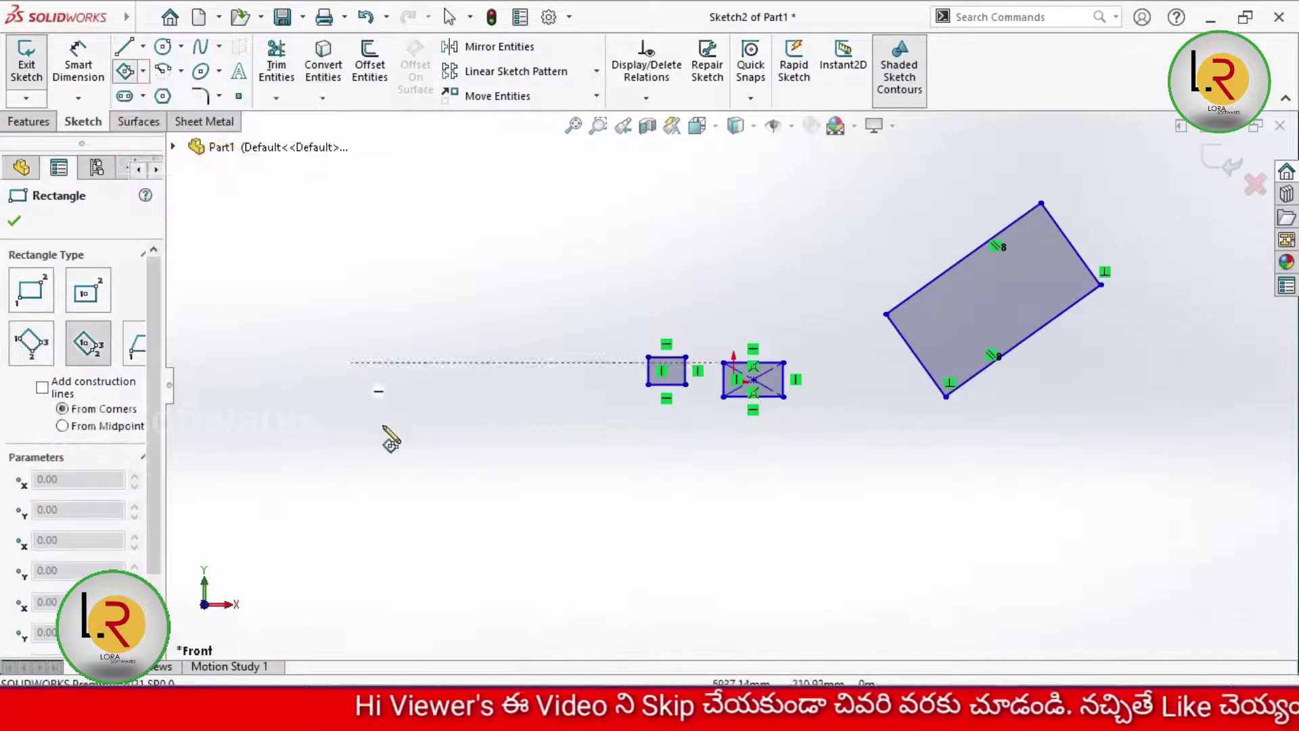
pyautogui.click(366, 396)
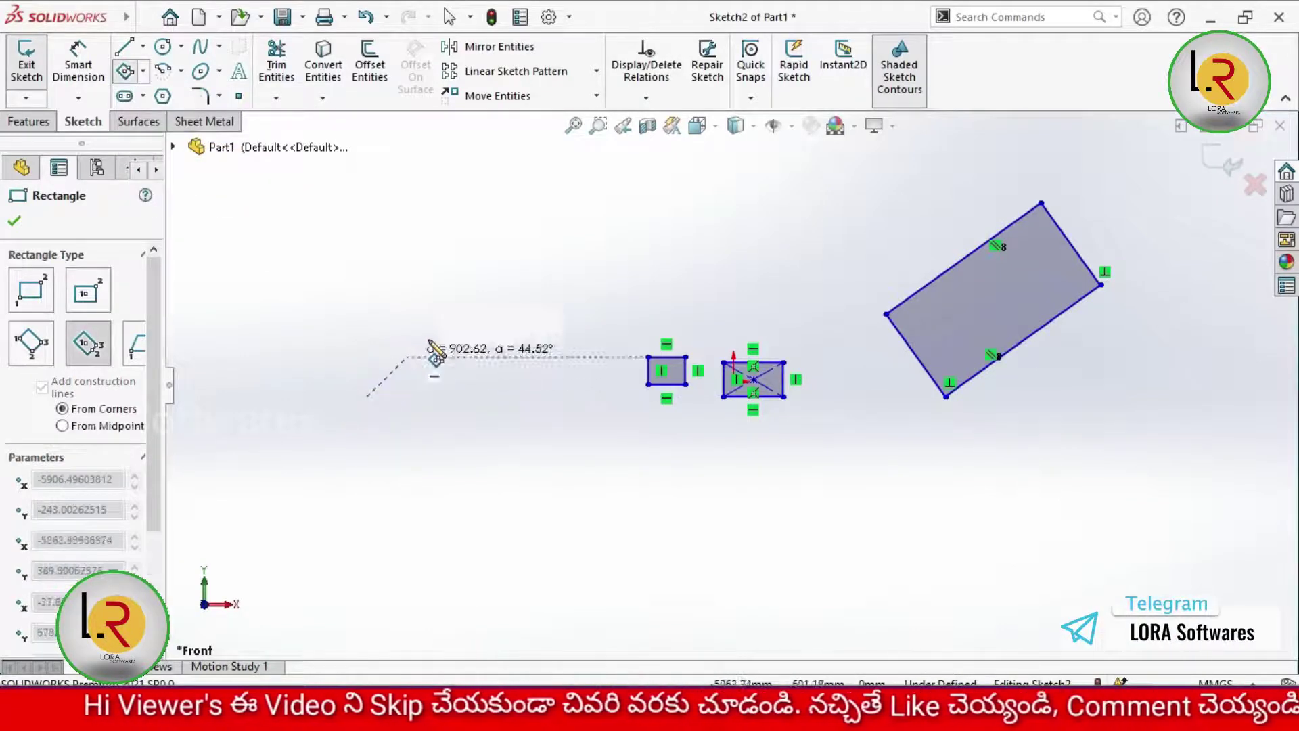
pyautogui.click(451, 320)
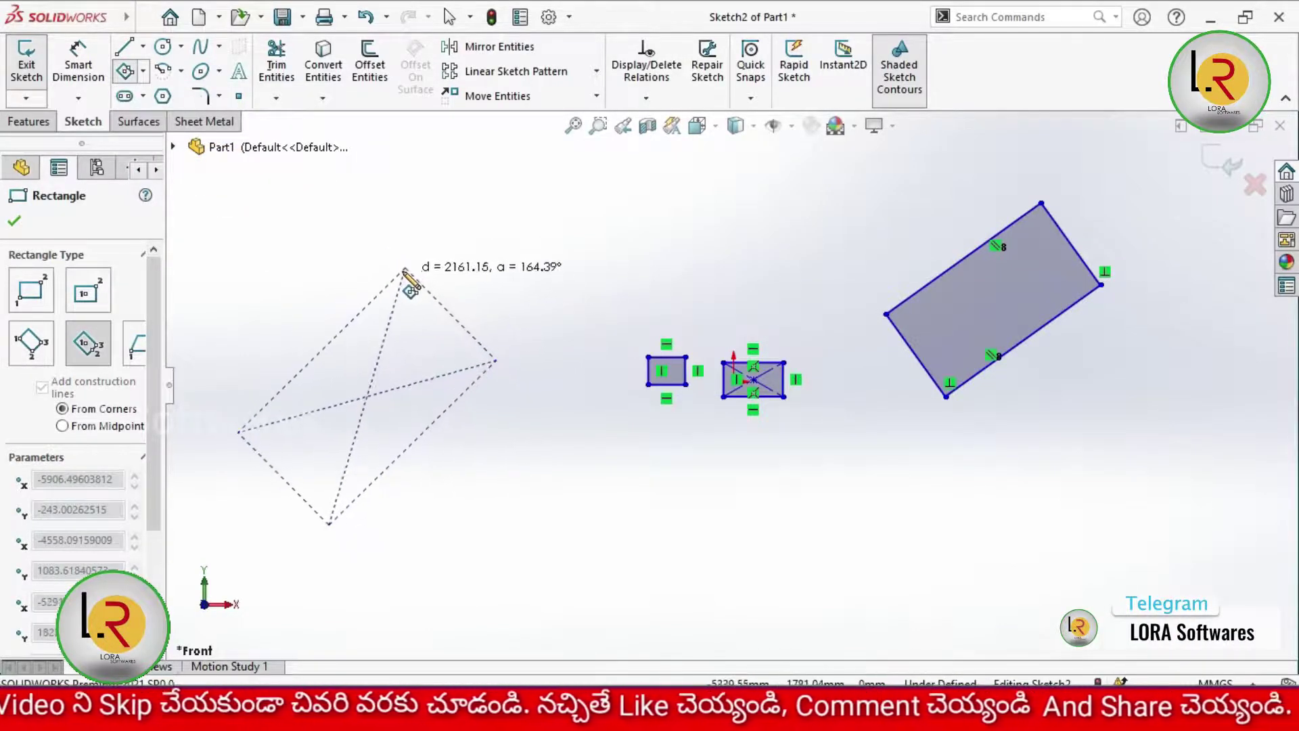
pyautogui.click(404, 271)
pyautogui.press('z')
pyautogui.click(143, 71)
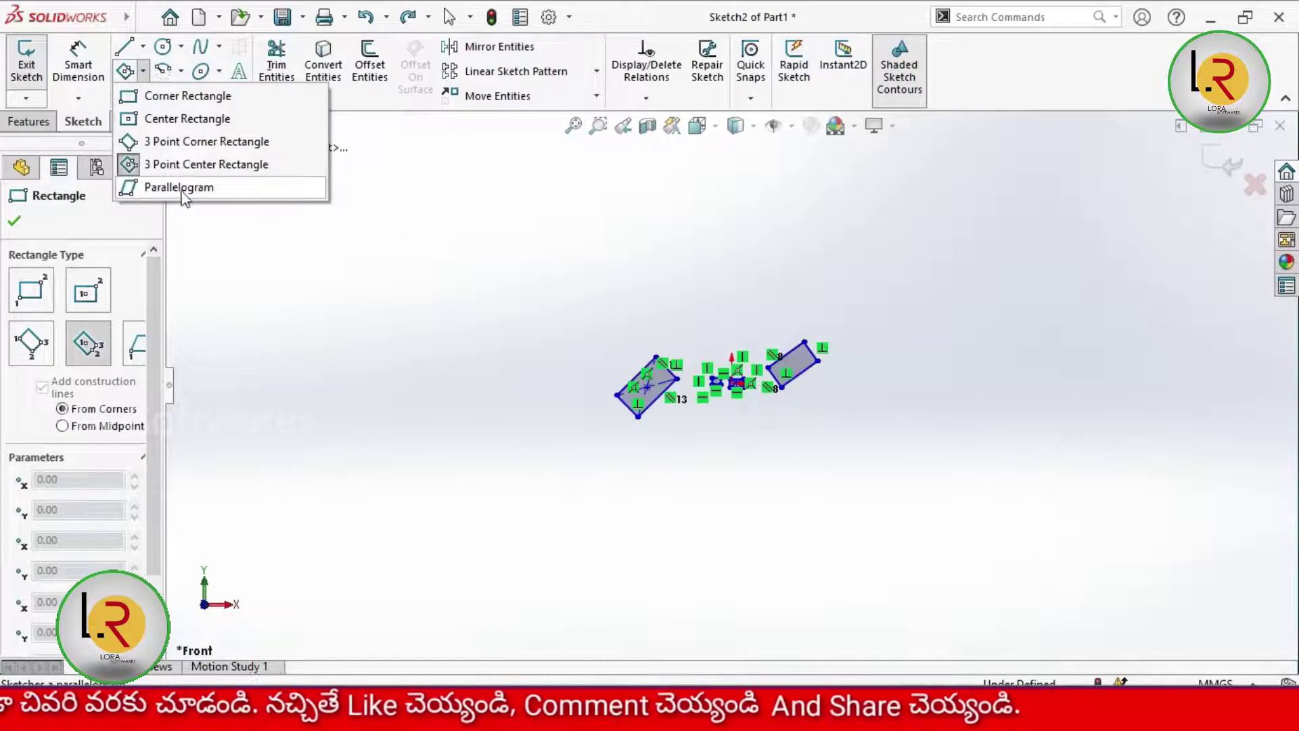
# - Draw a large parallelogram at the far left, close the Rectangle command, and zoom to fit
pyautogui.click(177, 188)
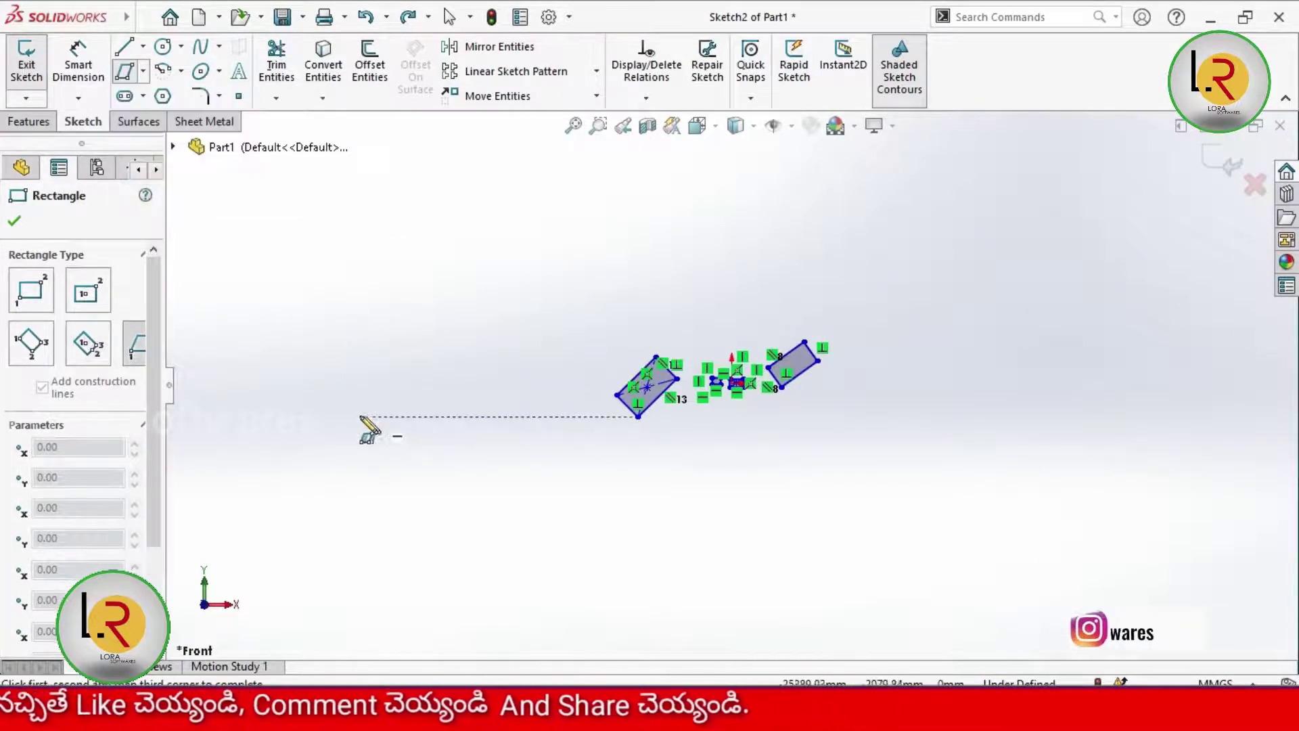
pyautogui.click(327, 454)
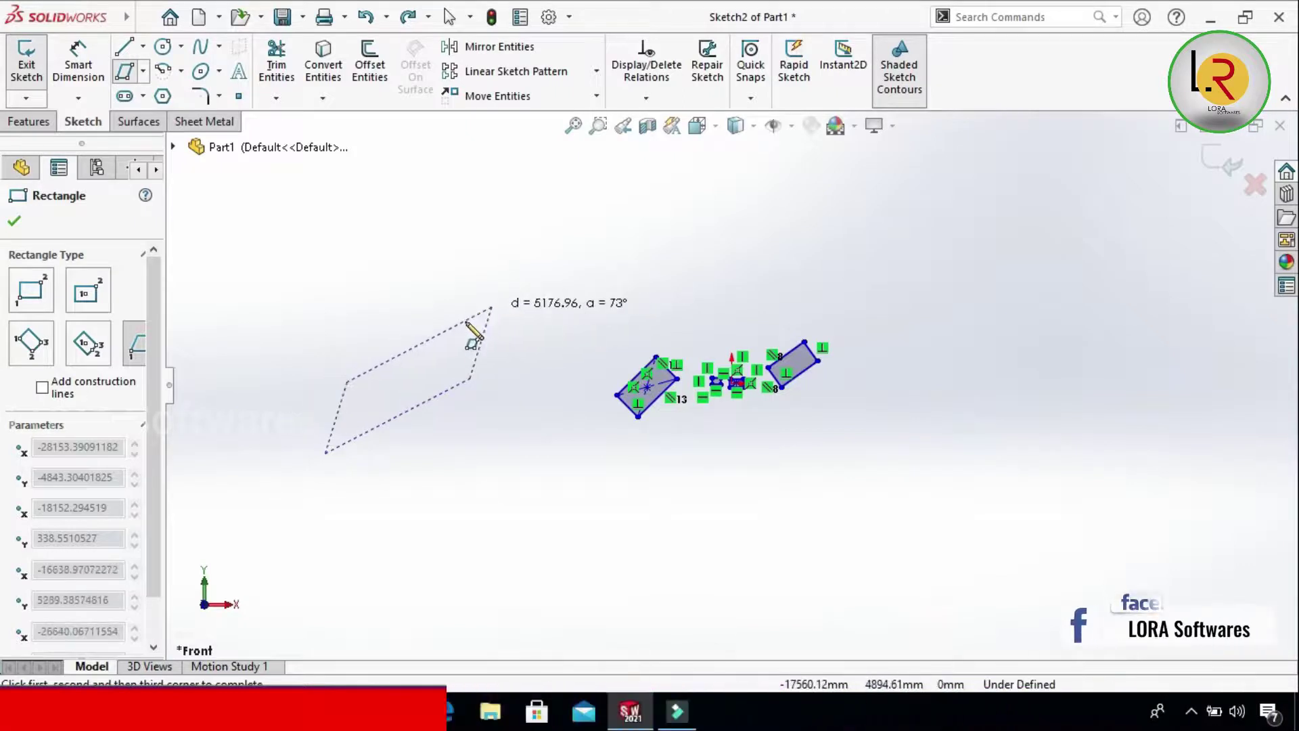
pyautogui.click(504, 311)
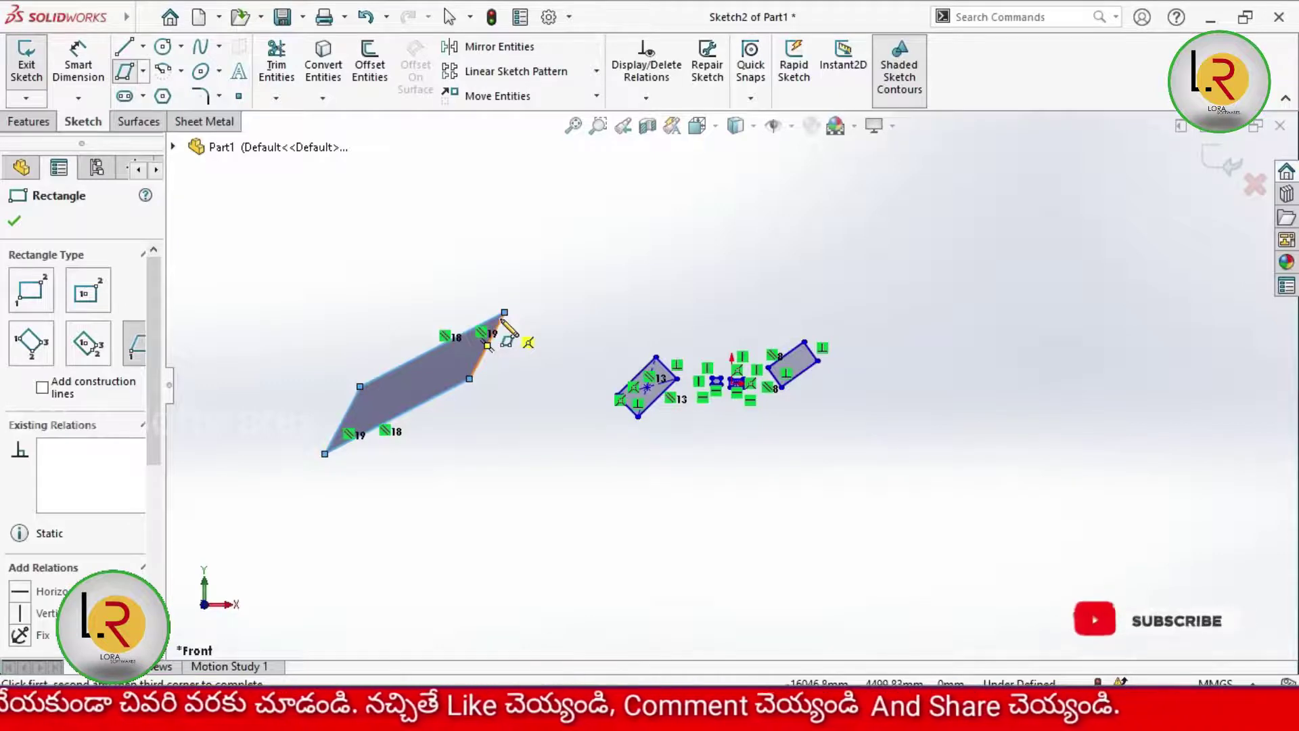
pyautogui.click(14, 220)
pyautogui.press('f')
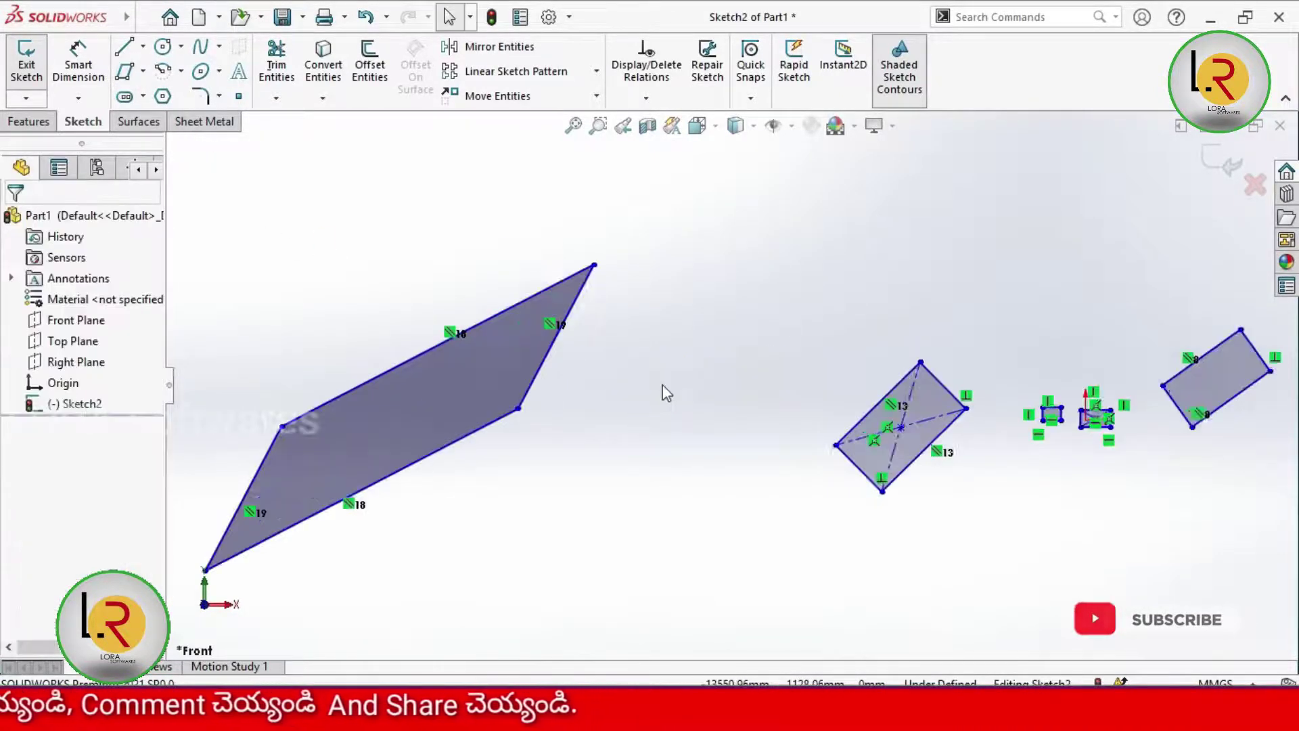
# - Draw a horizontal Straight Slot at the upper left, above the parallelogram
pyautogui.click(143, 97)
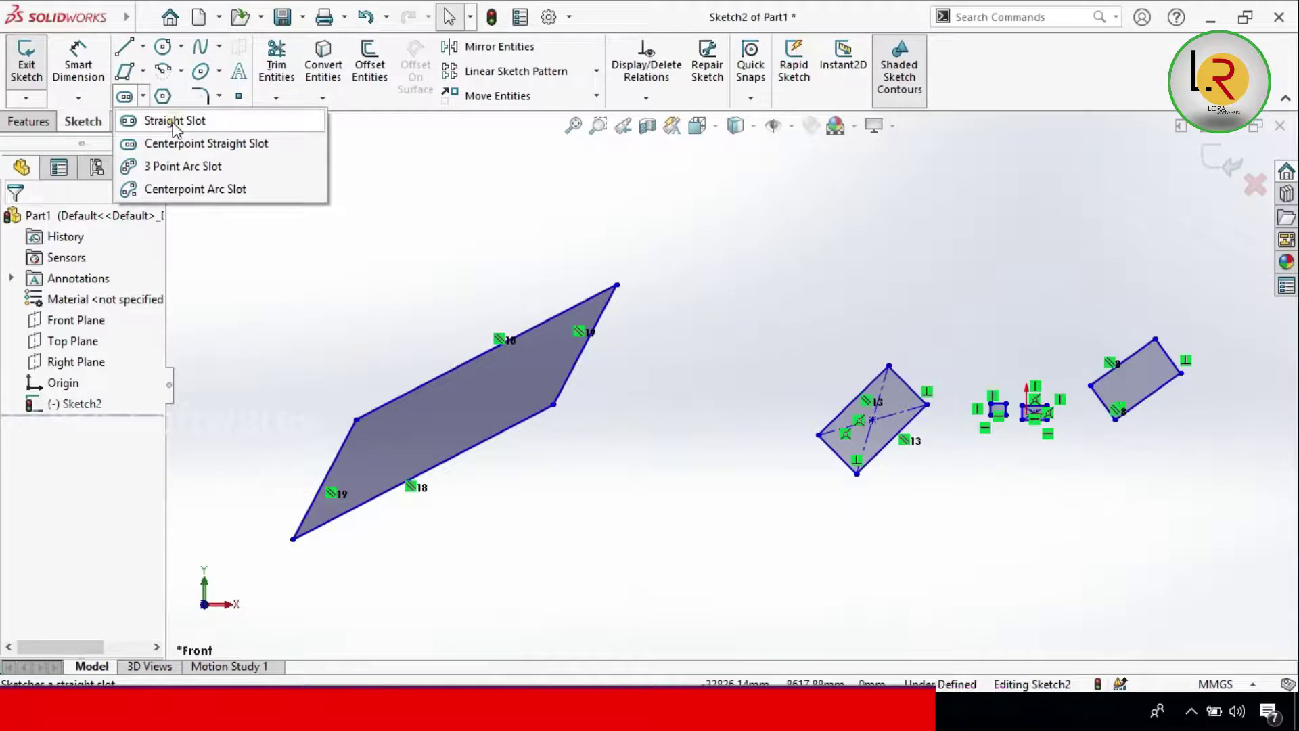
pyautogui.click(175, 122)
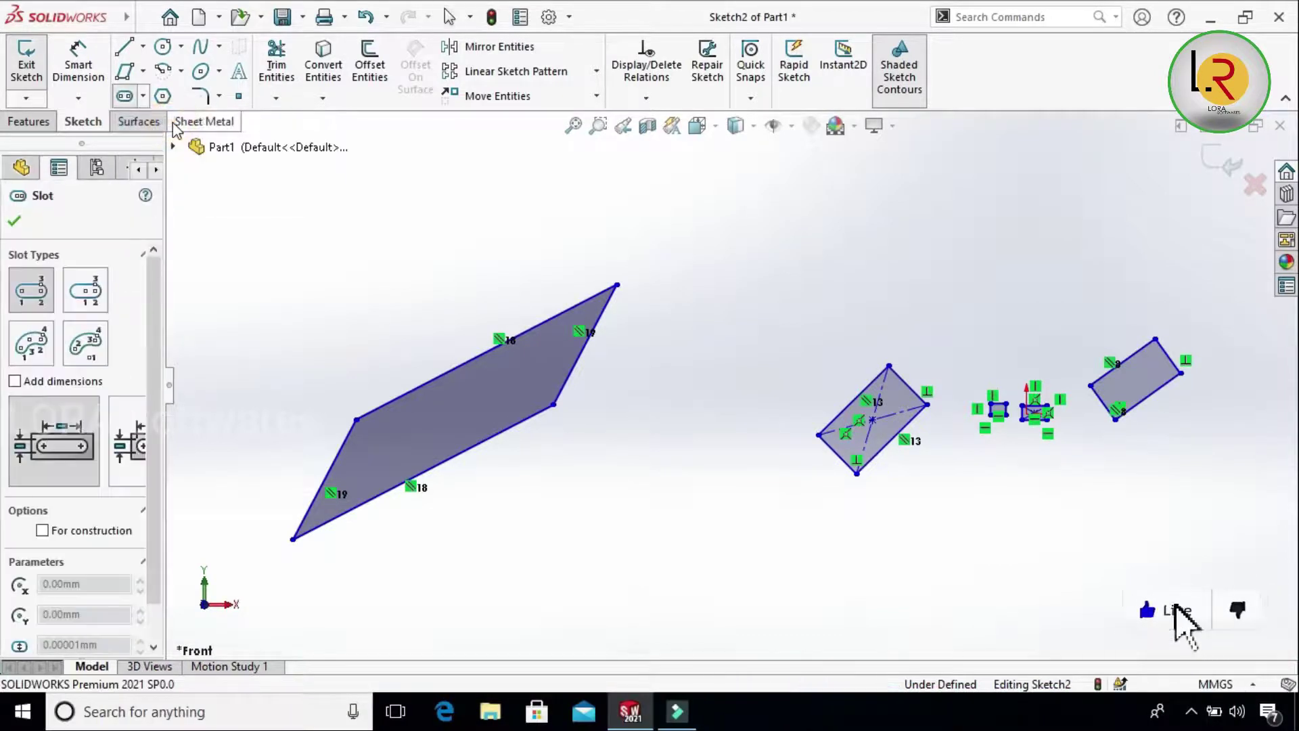
pyautogui.scroll(2, 650, 450)
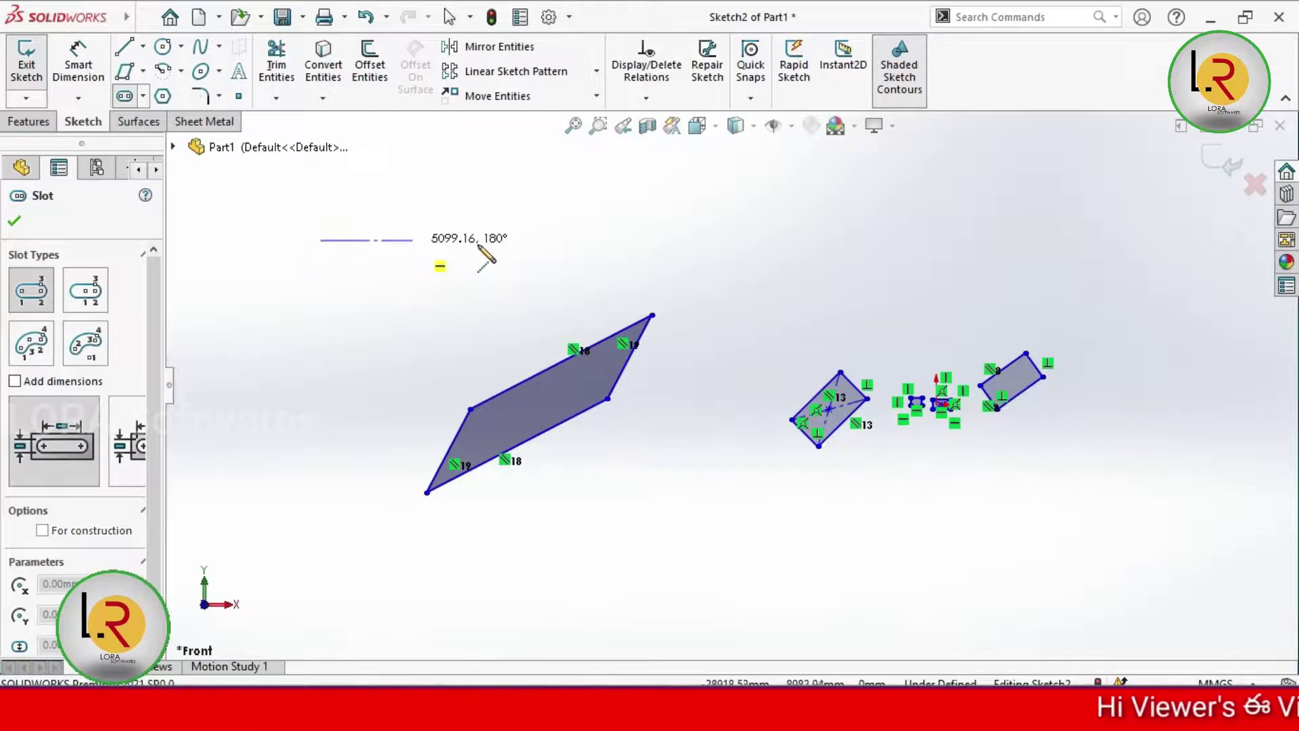
pyautogui.click(499, 248)
pyautogui.click(502, 215)
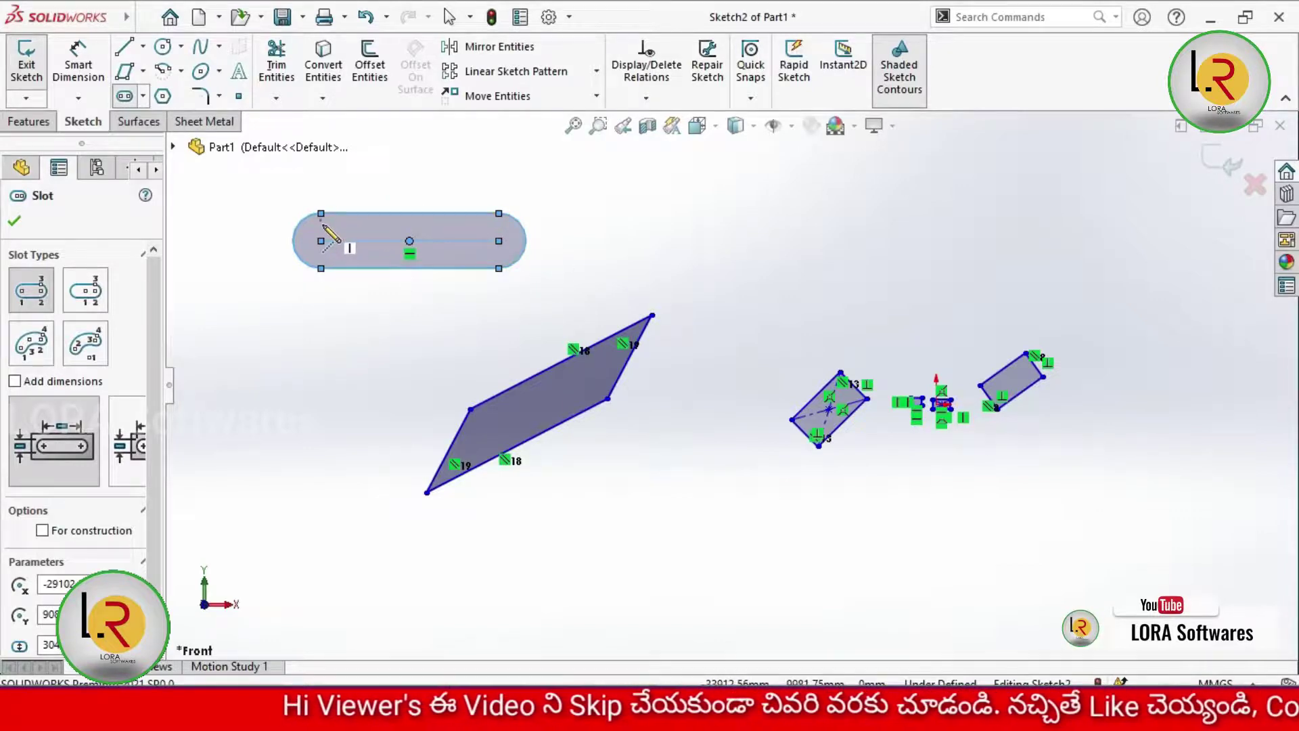
pyautogui.click(143, 96)
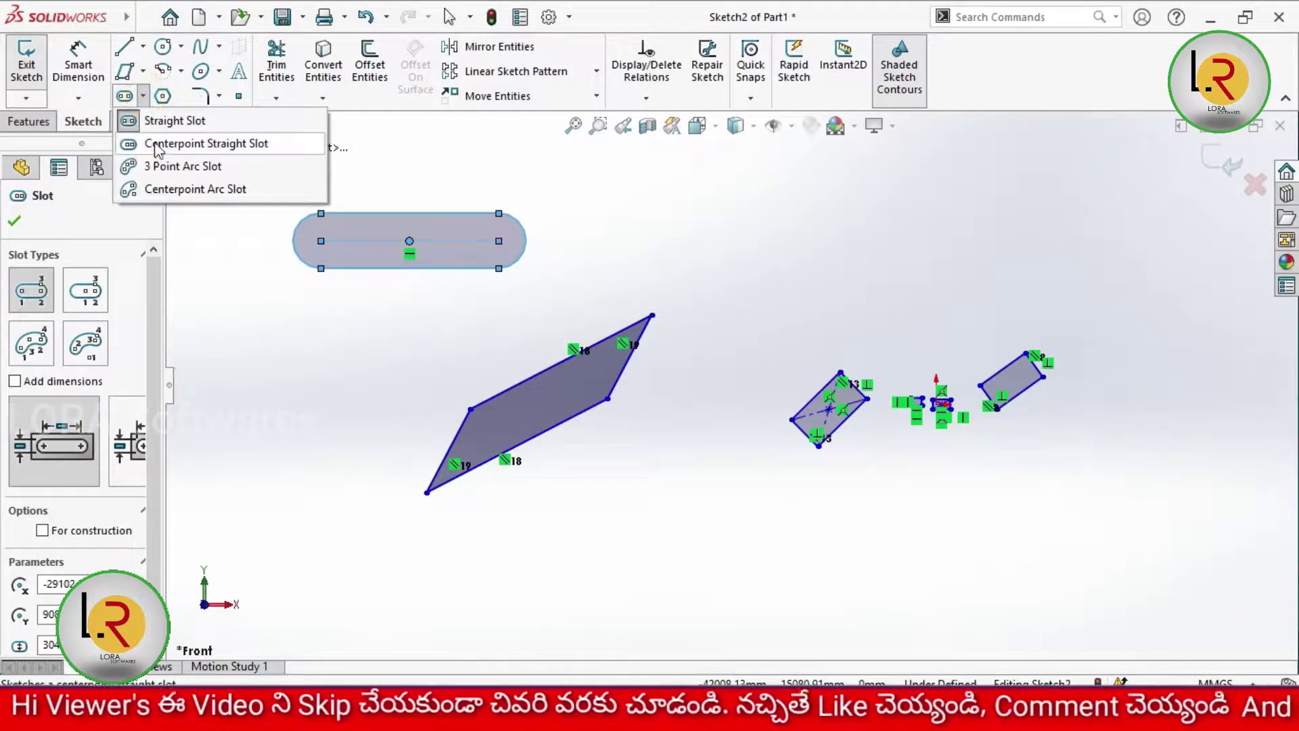
# - Draw a horizontal Centerpoint Straight Slot to the right of the first slot
pyautogui.click(157, 145)
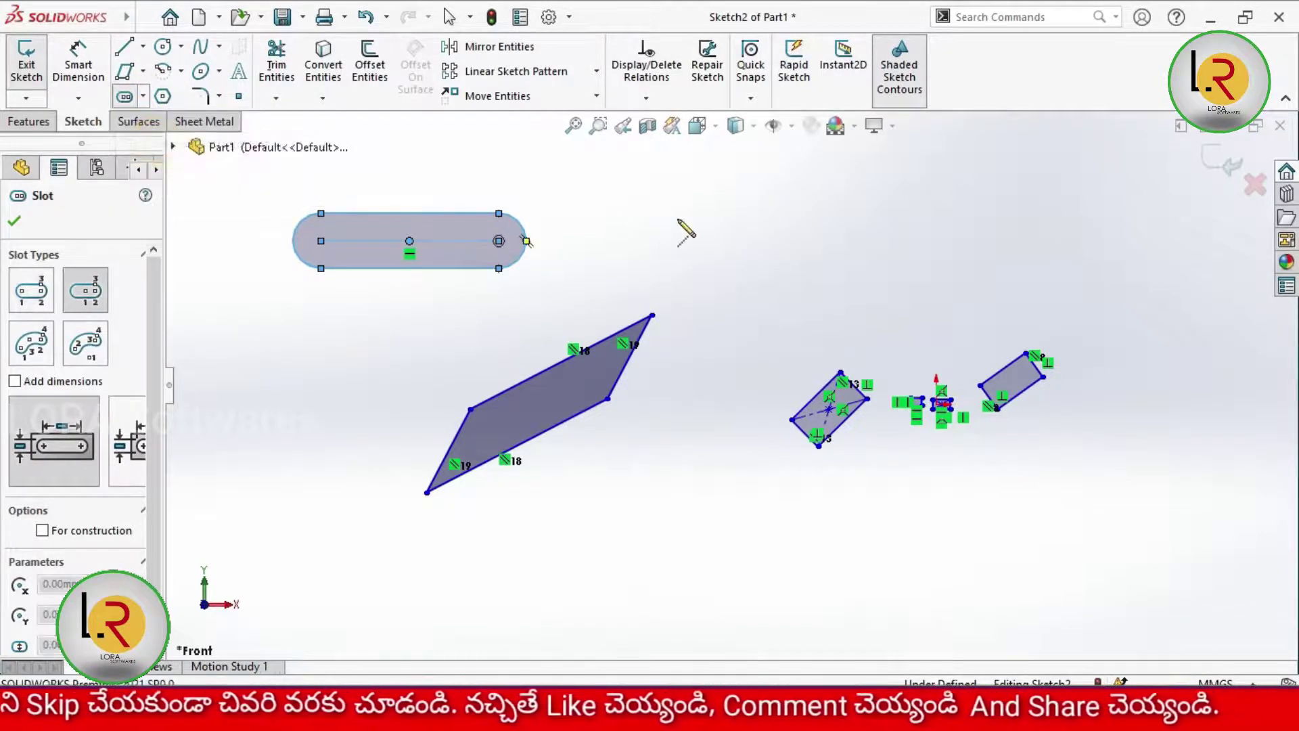
pyautogui.click(704, 227)
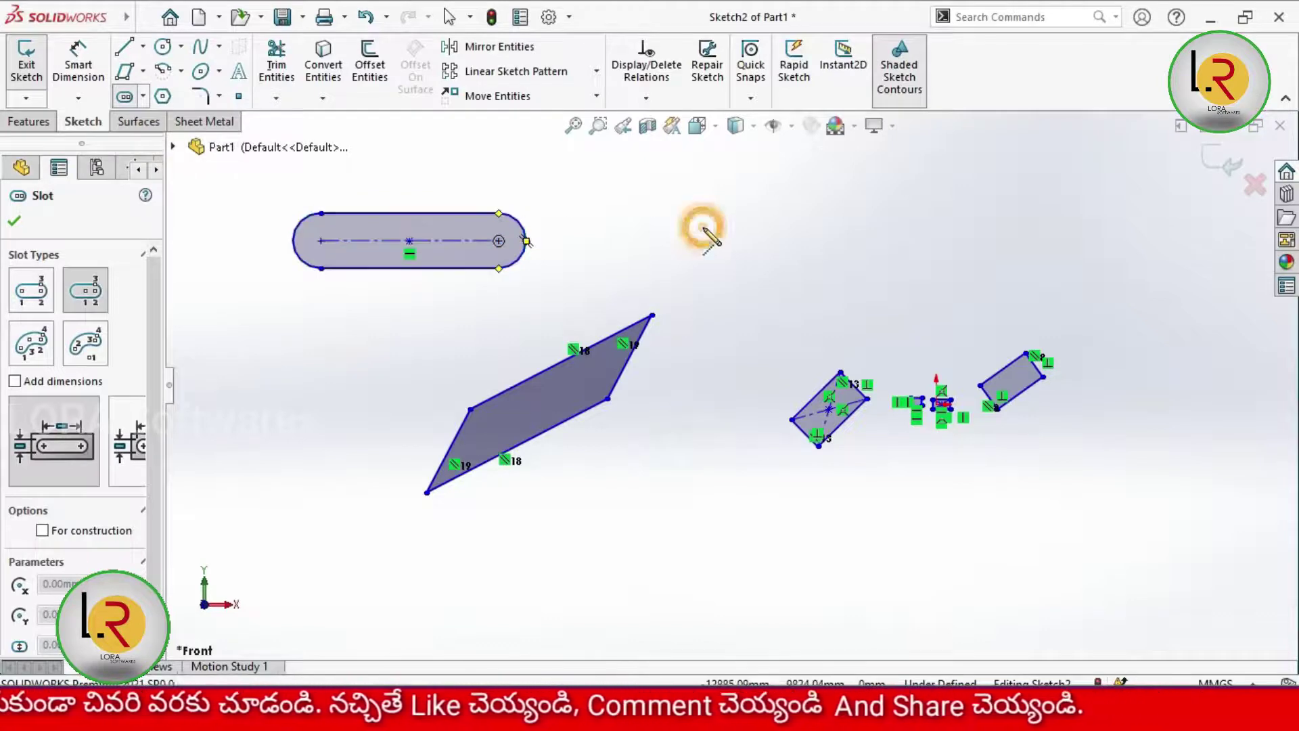
pyautogui.click(828, 226)
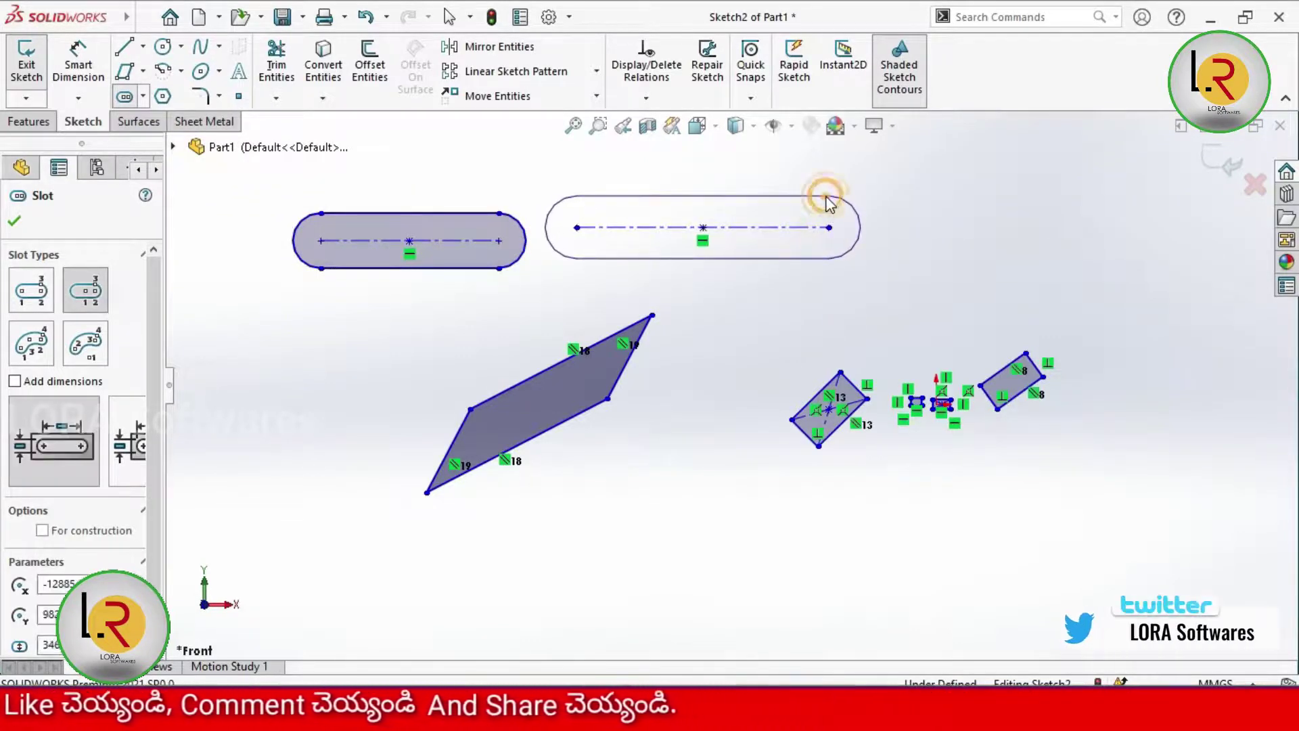
pyautogui.click(828, 197)
pyautogui.click(143, 96)
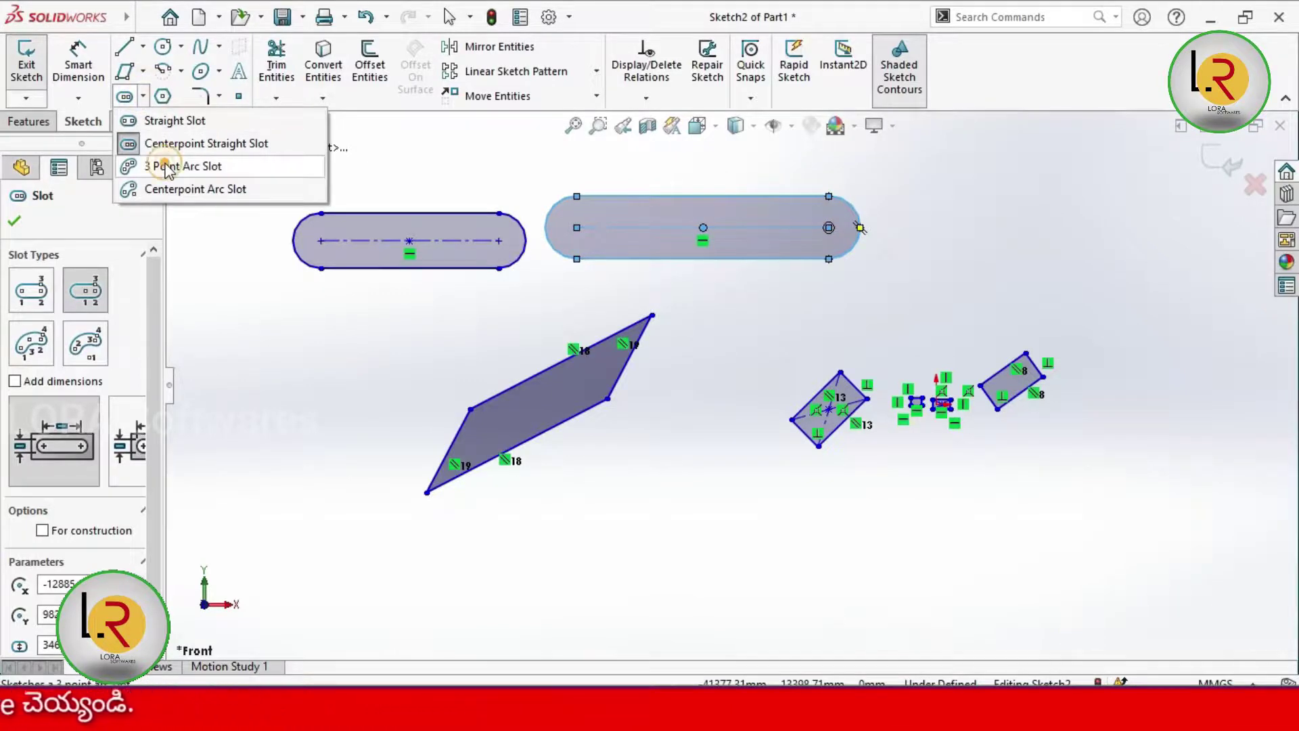
# - Draw a 3 Point Arc Slot at the upper left, setting its arc and width
pyautogui.click(166, 166)
pyautogui.scroll(5, 701, 331)
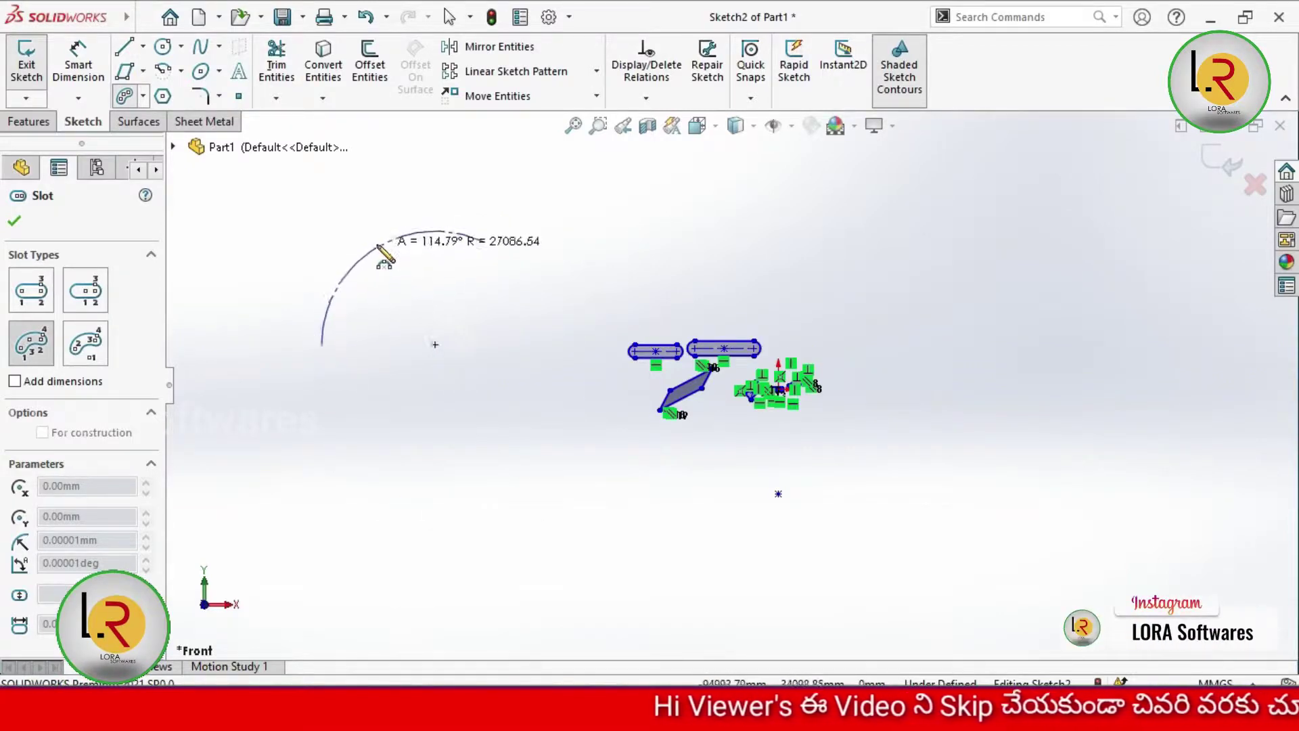
pyautogui.click(372, 245)
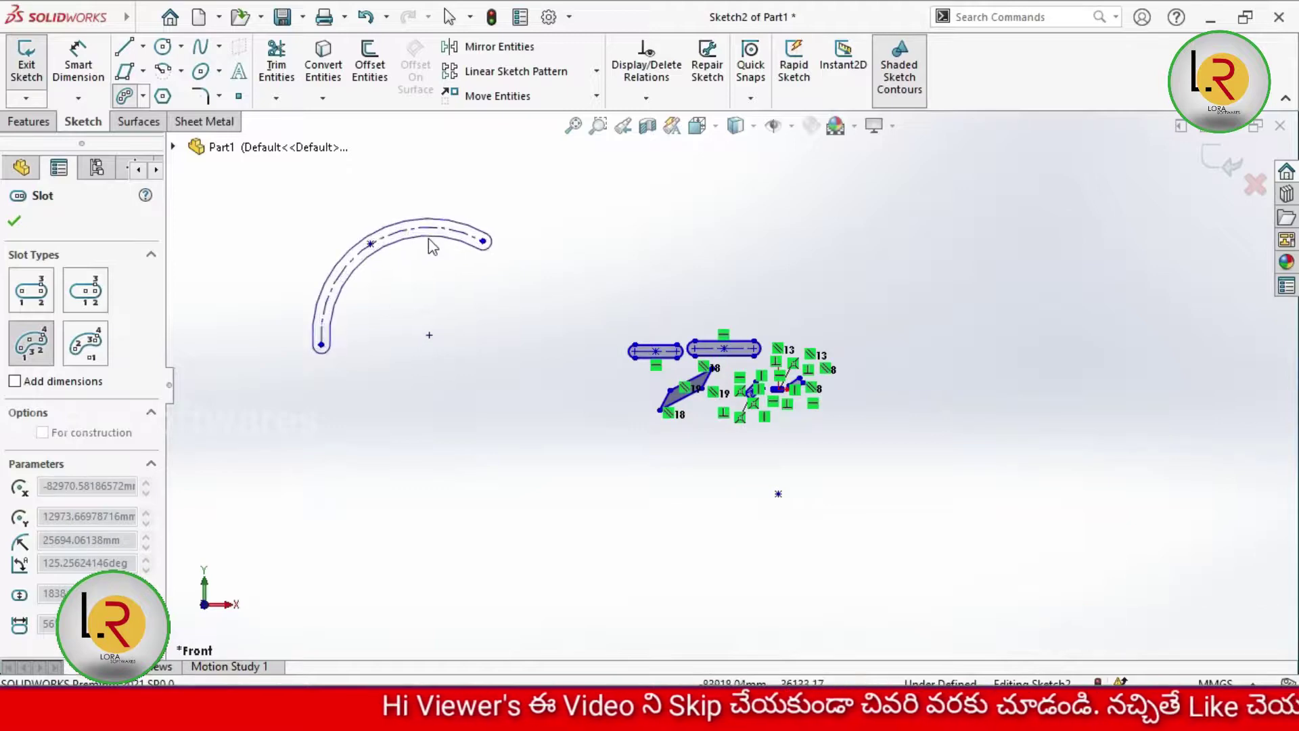
pyautogui.click(444, 248)
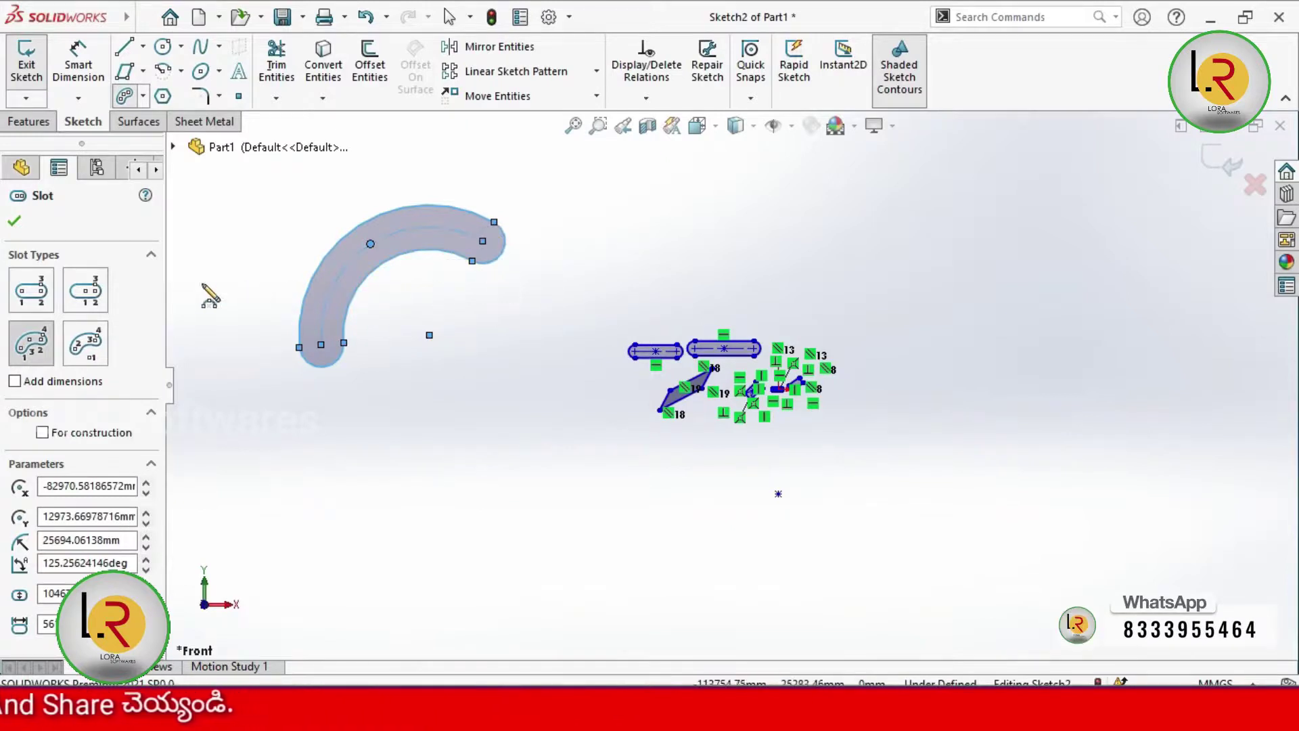
pyautogui.click(14, 221)
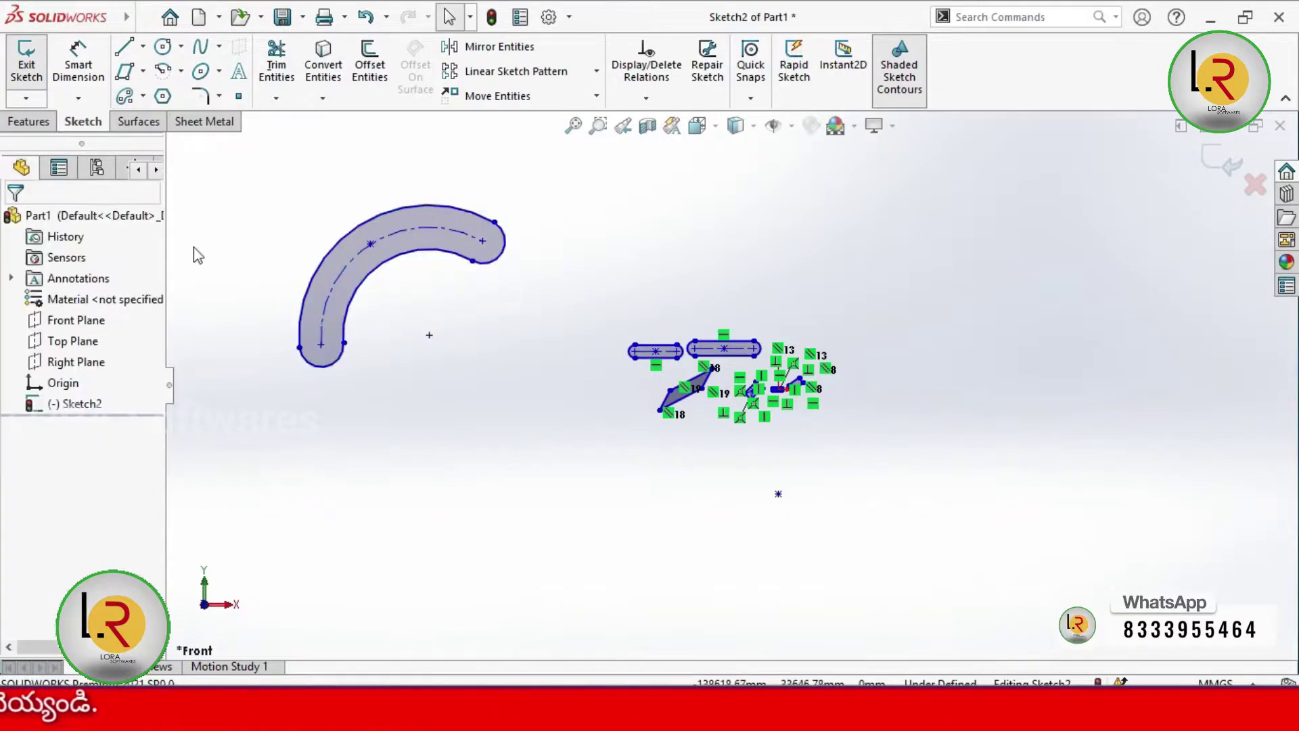
# - Draw a Centerpoint Arc Slot on the right with a 90° arc and set width
pyautogui.click(143, 96)
pyautogui.click(194, 190)
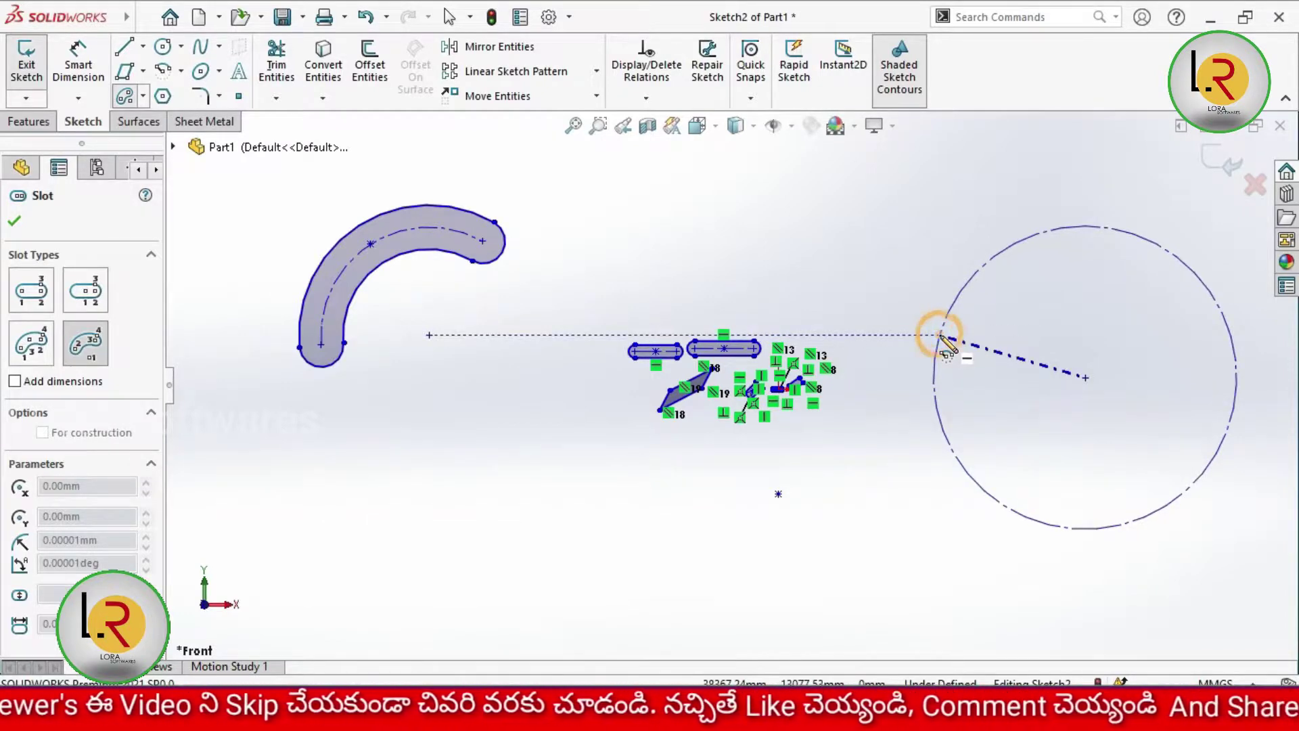
pyautogui.click(942, 336)
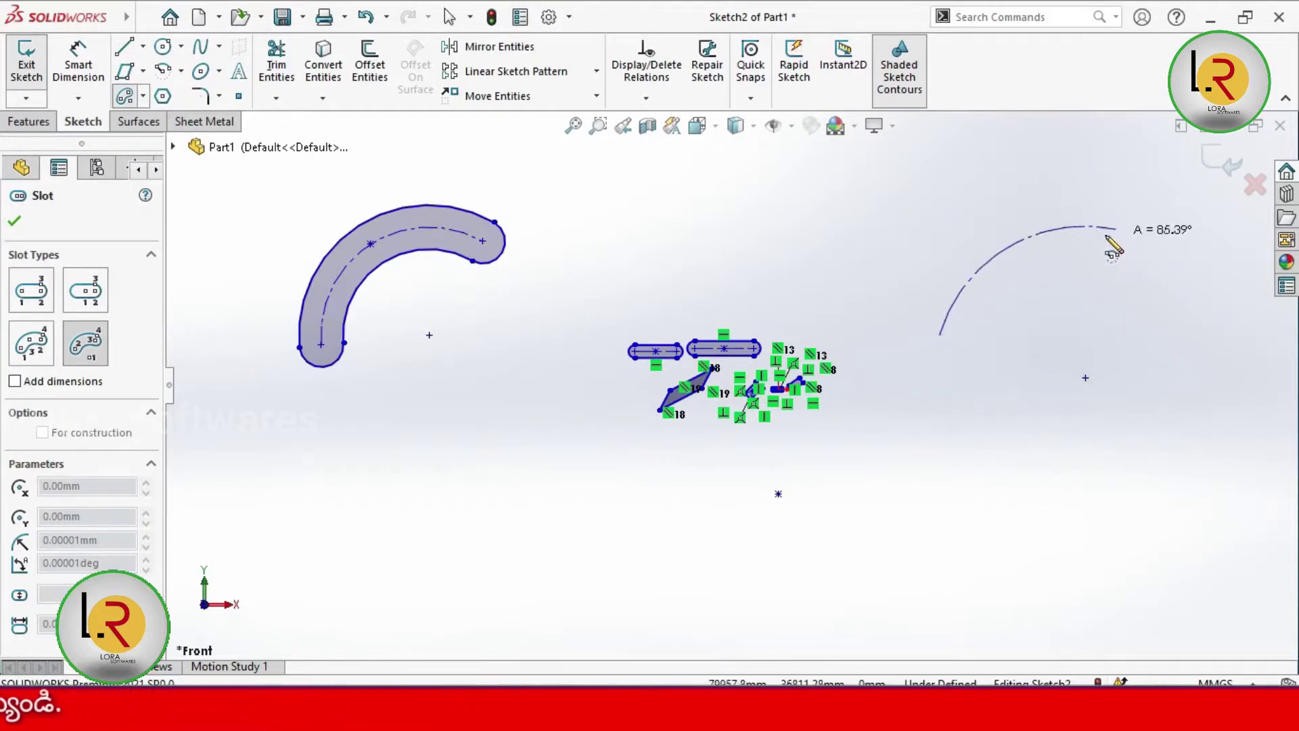
pyautogui.click(1128, 233)
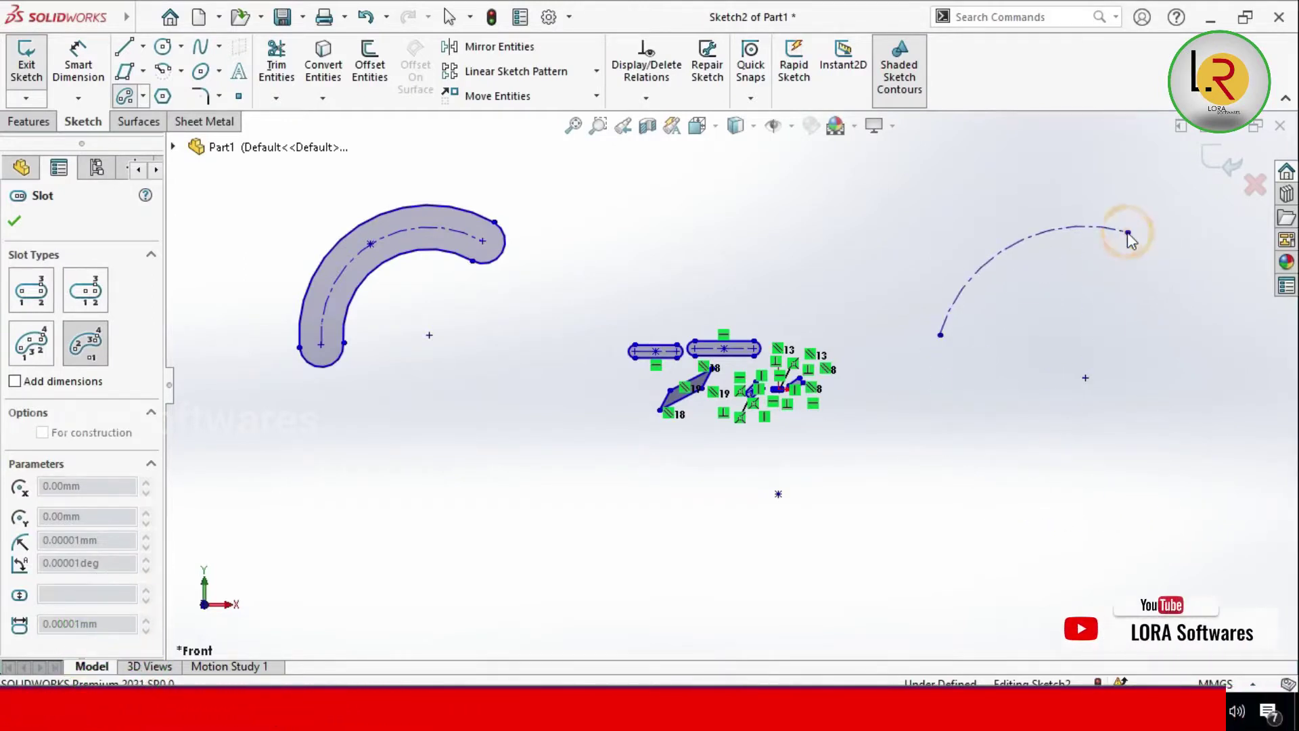
pyautogui.click(1123, 269)
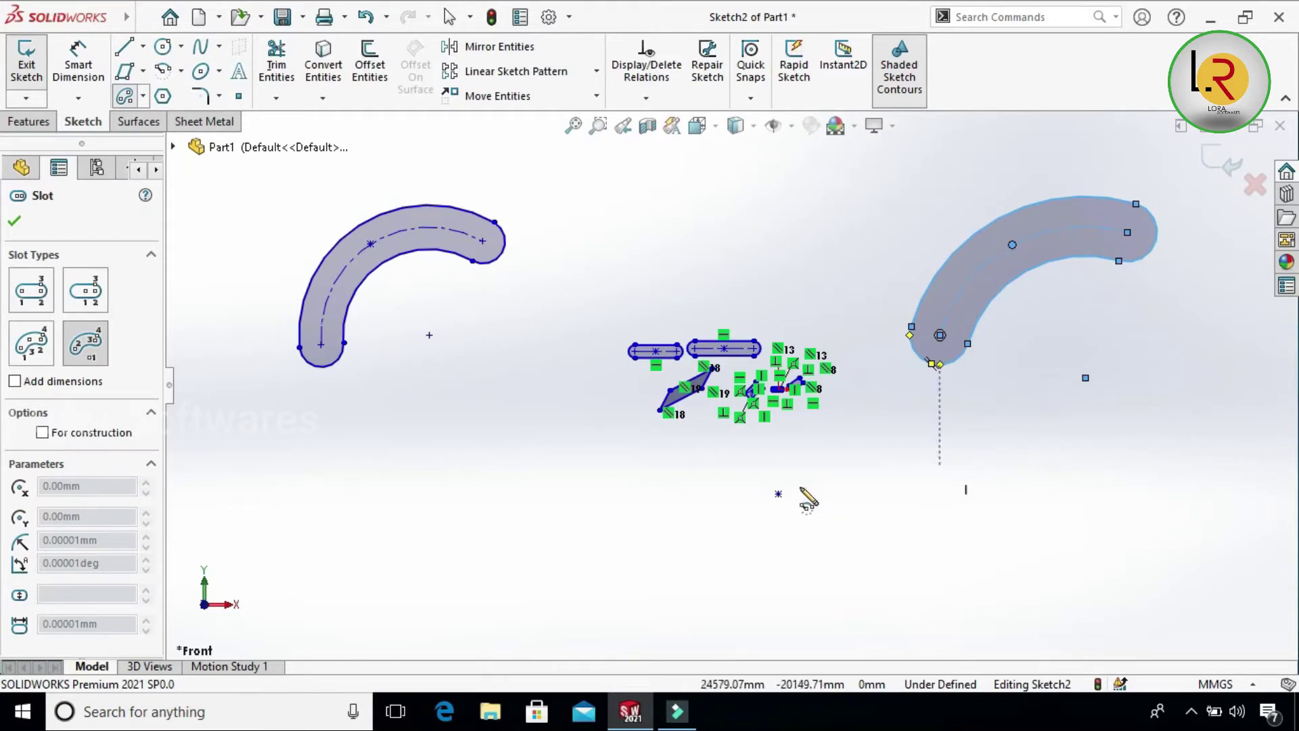
pyautogui.press('Escape')
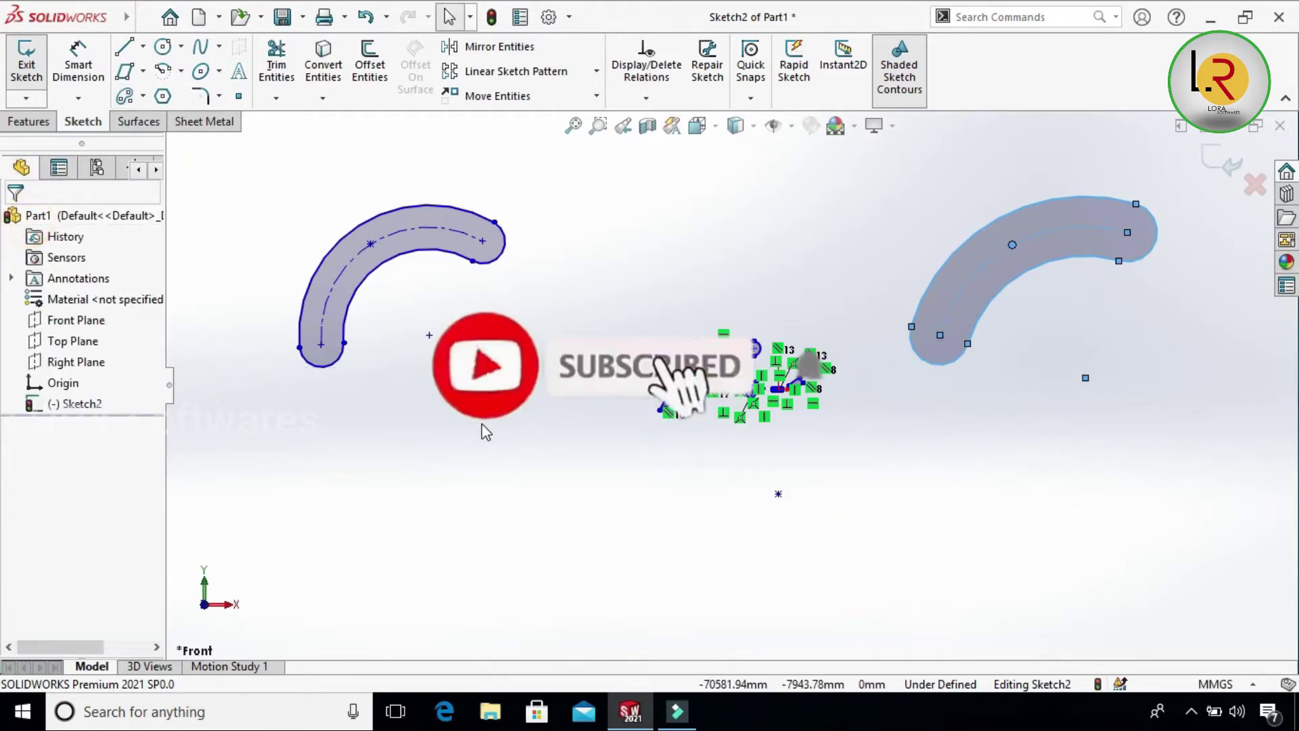